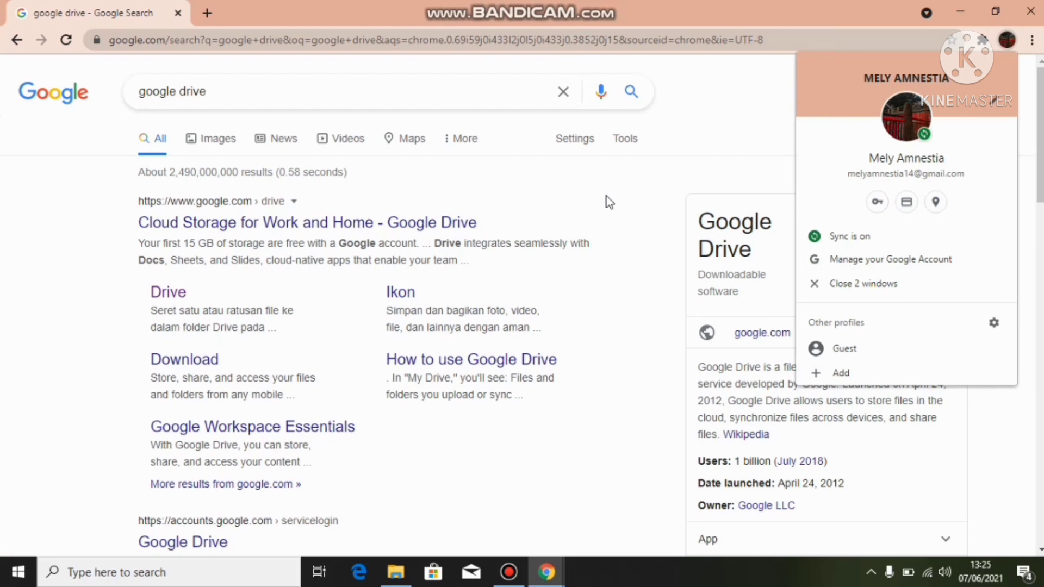
- Open Google Drive from the search results and create a new blank Google Form
left_click(605, 196)
left_click(175, 296)
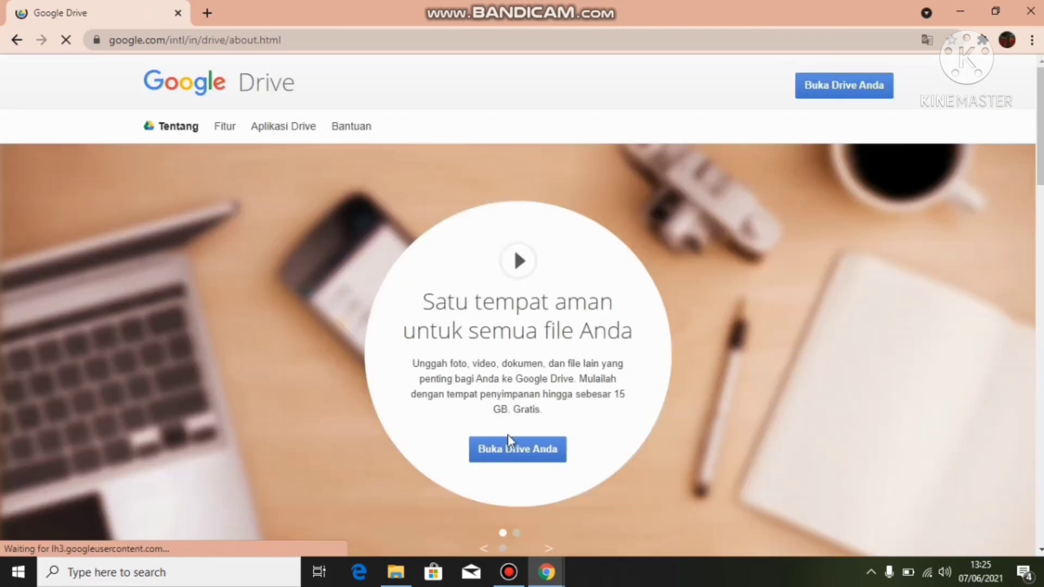
left_click(515, 451)
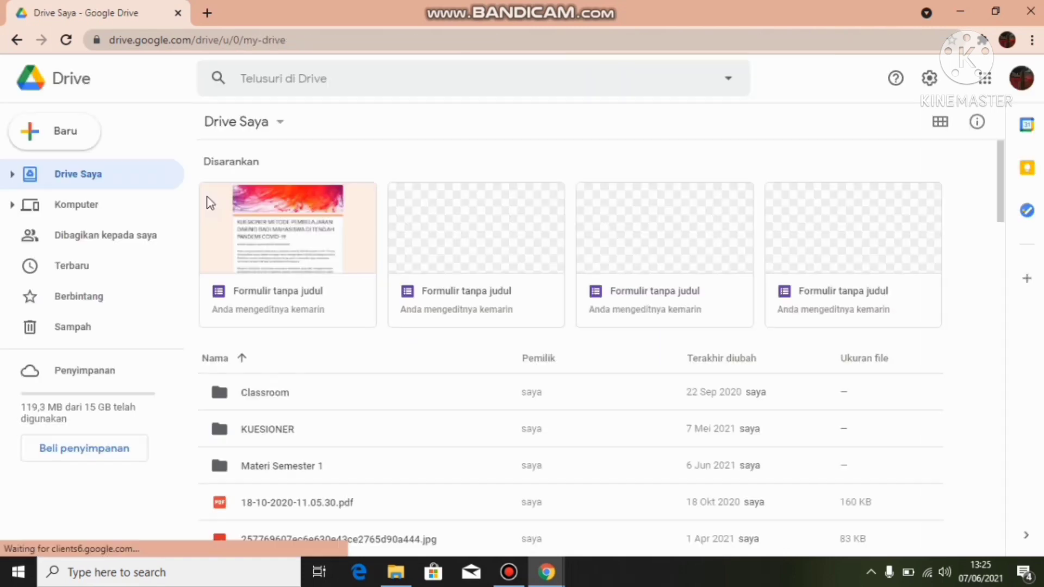
left_click(56, 131)
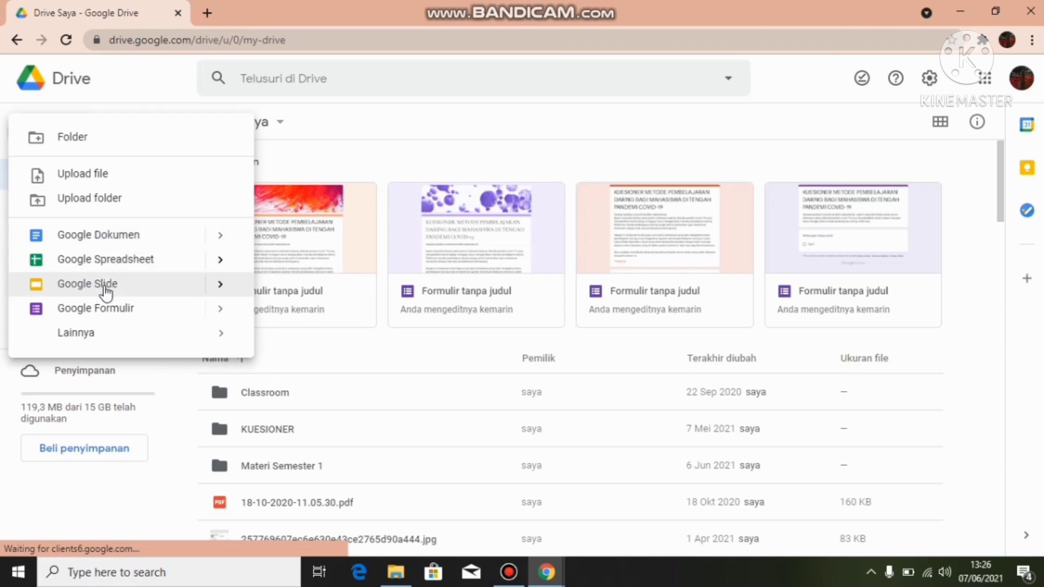
double_click(143, 308)
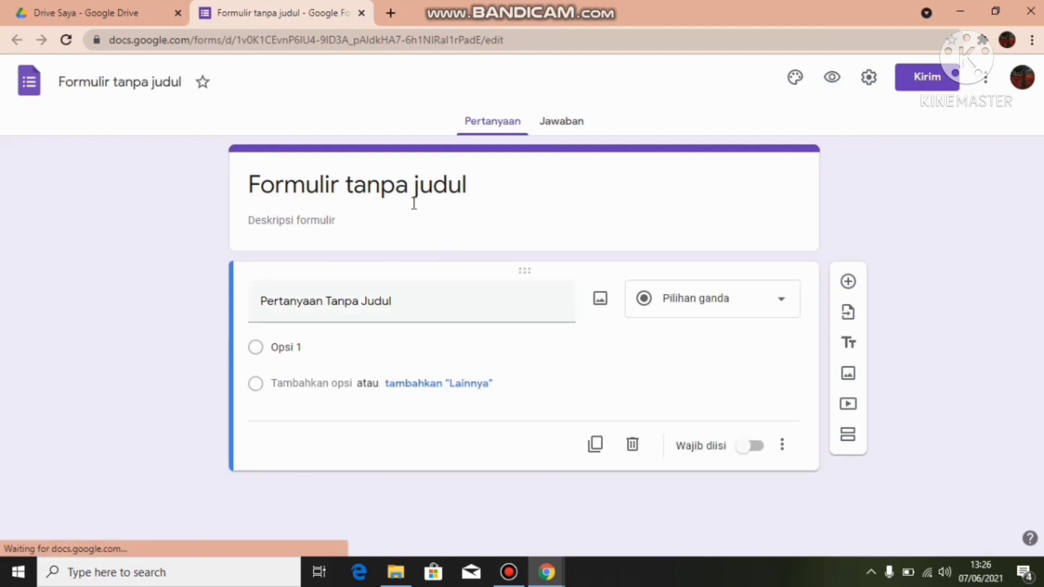
- Title the form "KUESIONER METODE PEMBELAJARAN DARING BAGI MAHASISWA DI TENGAH PANDEMI COVID-19"
left_click(252, 184)
key("BackSpace")
type("KUE")
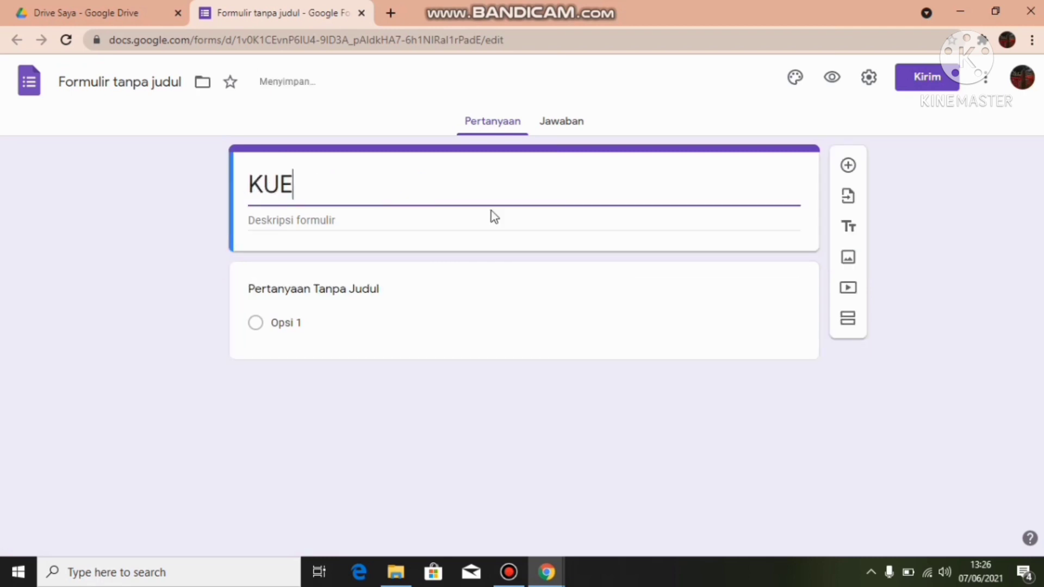
type("SINER")
key("BackSpace")
key("BackSpace")
key("BackSpace")
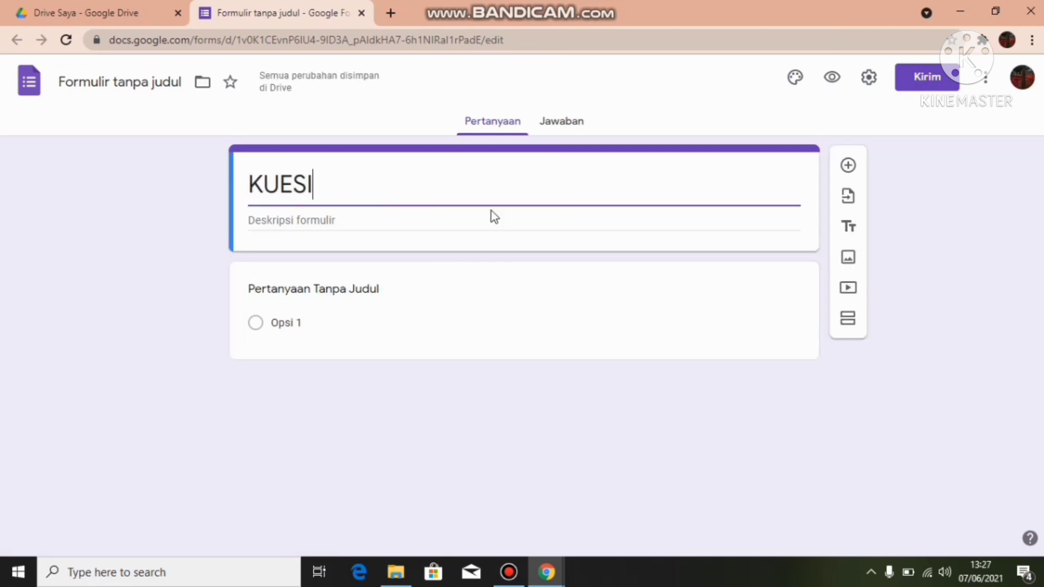
type("ONER")
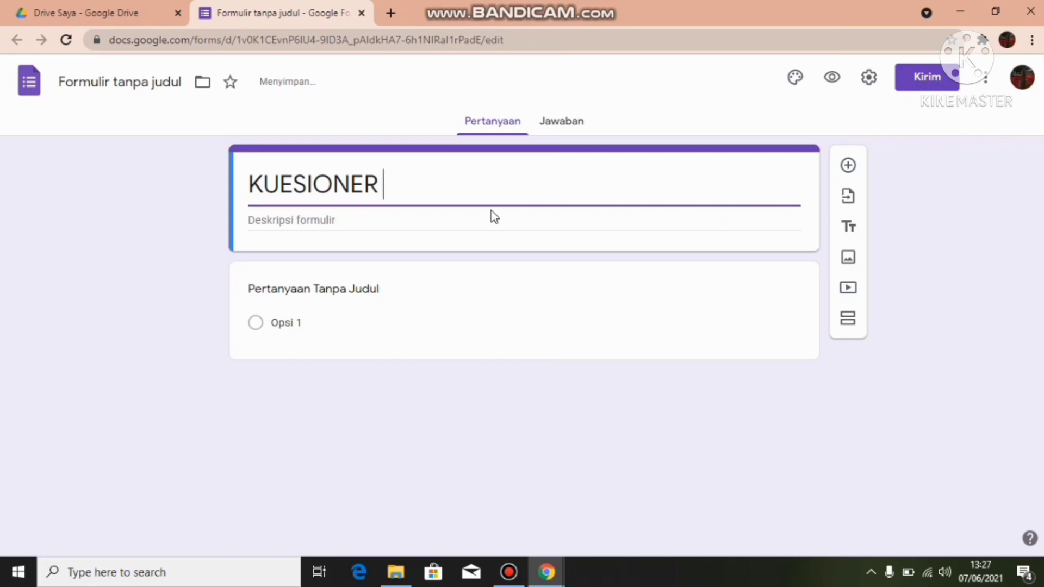
type(" METODE ")
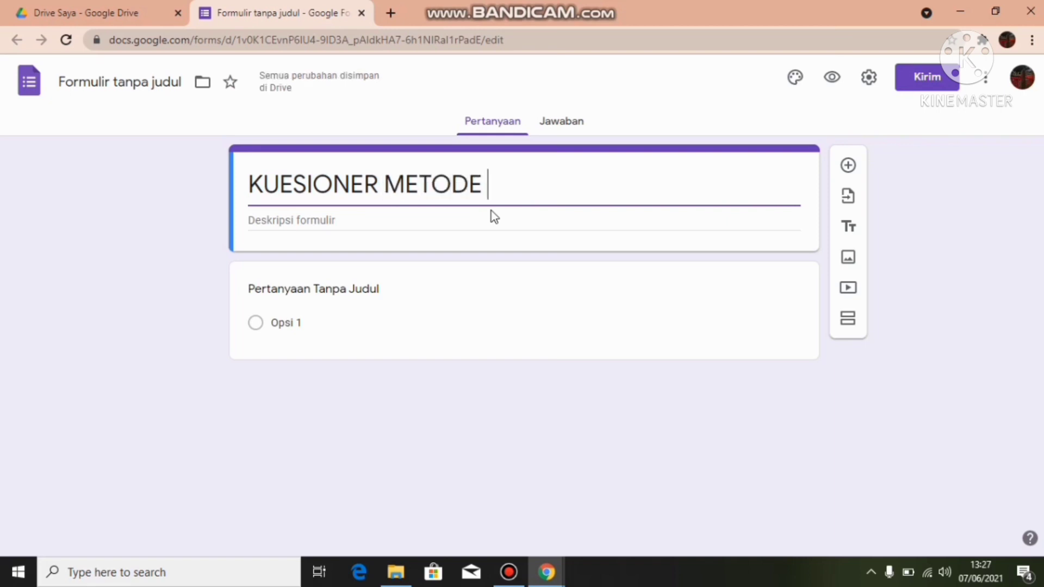
type("PEMBE")
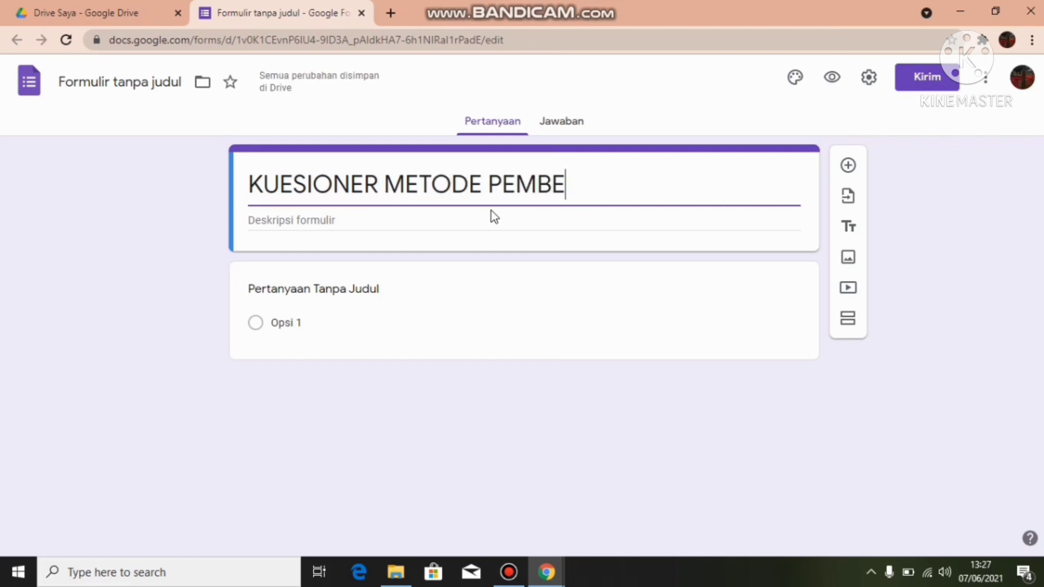
type("LAJARAN DARING")
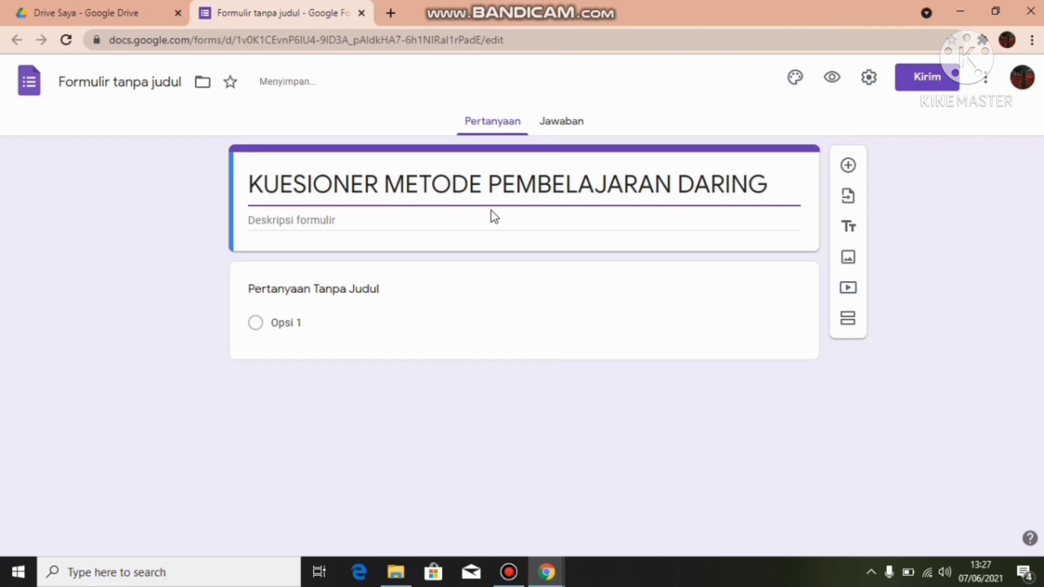
type(" BAGI MAHASO")
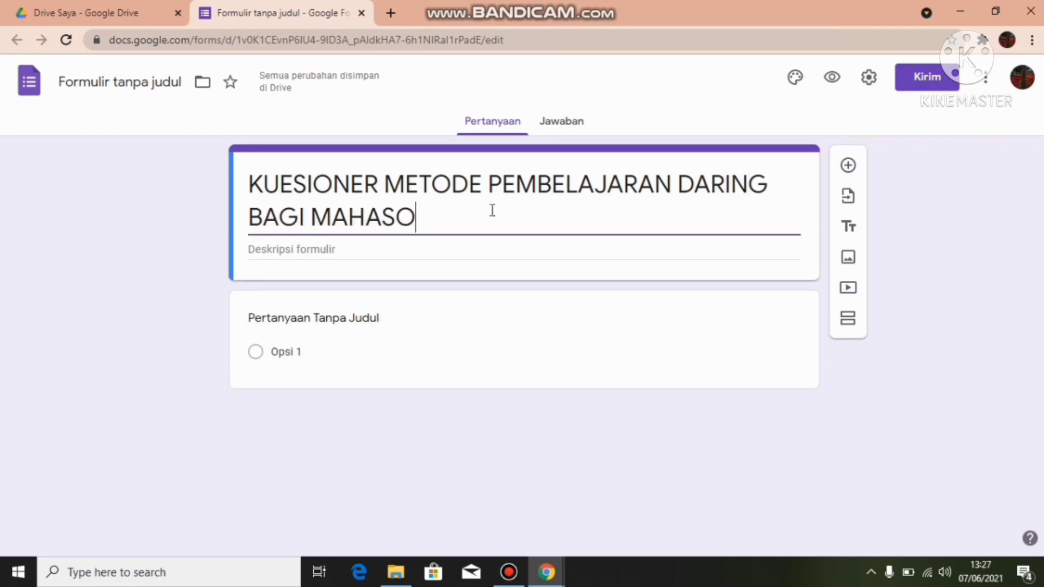
key("BackSpace")
type("ISWA ")
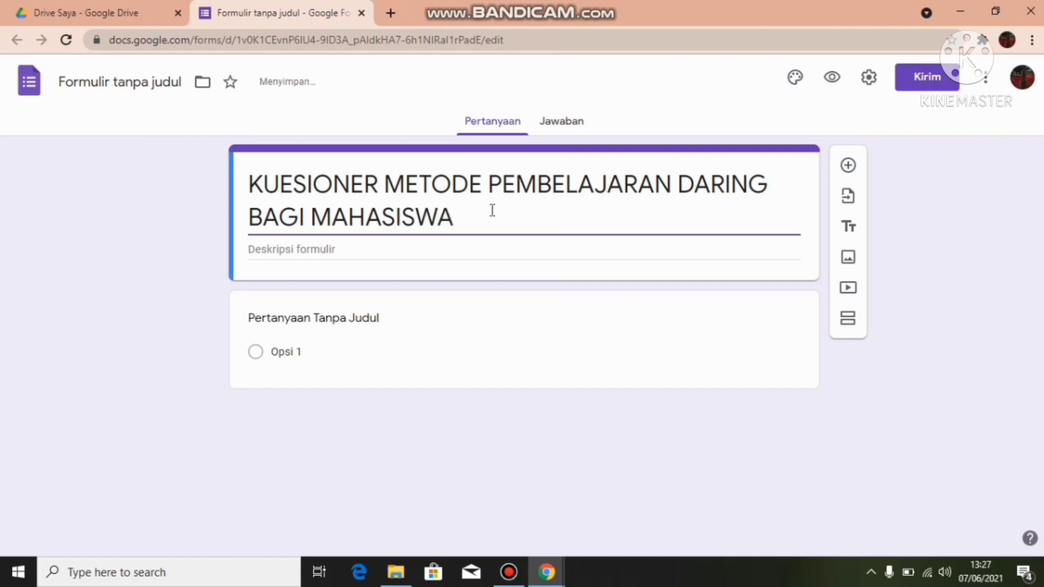
type("DI TENGAH PANDEMI ")
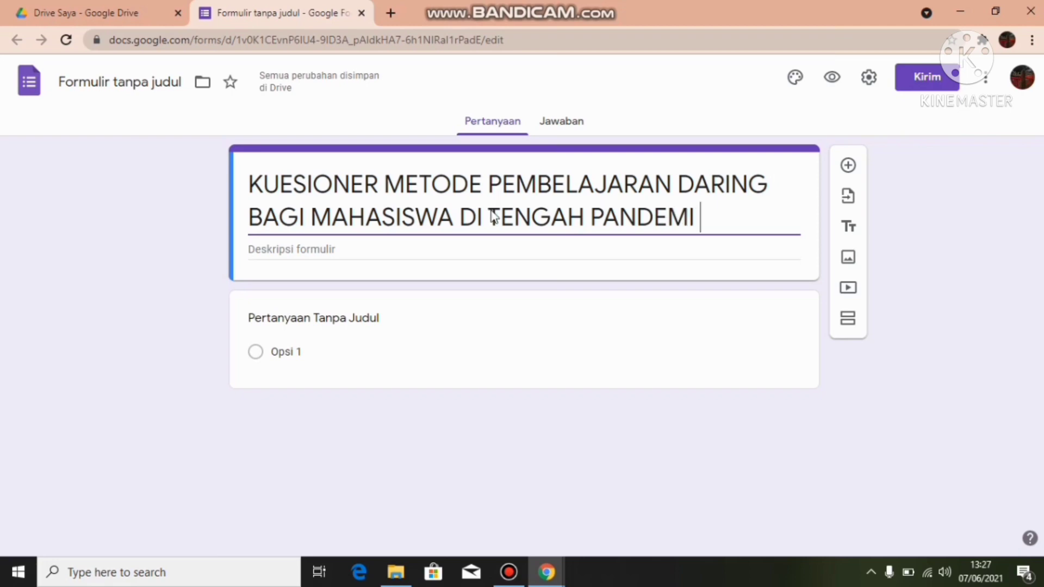
type("COVID-19")
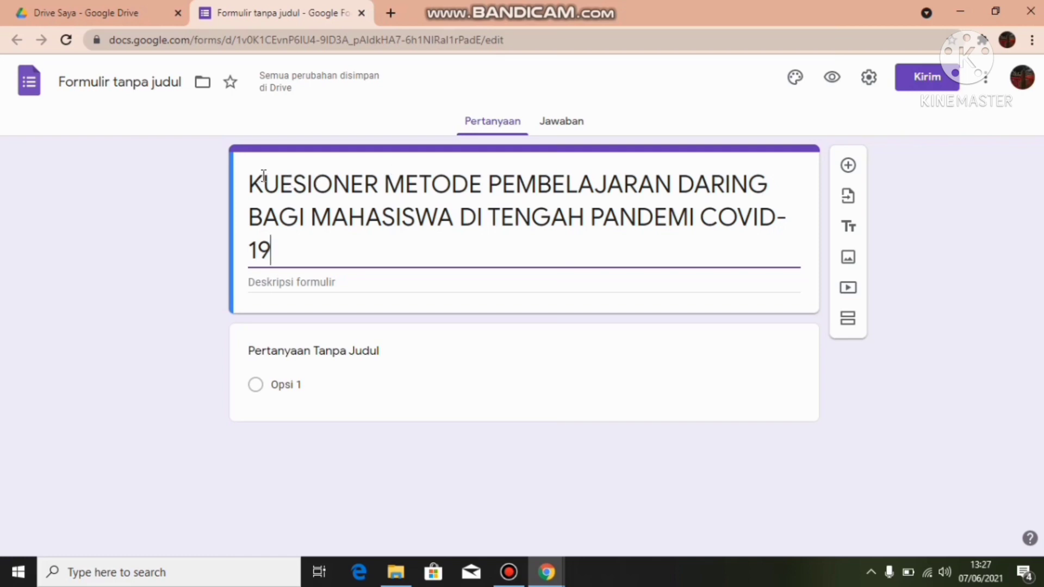
- Paste the copied questionnaire introduction into the form description
left_click(272, 285)
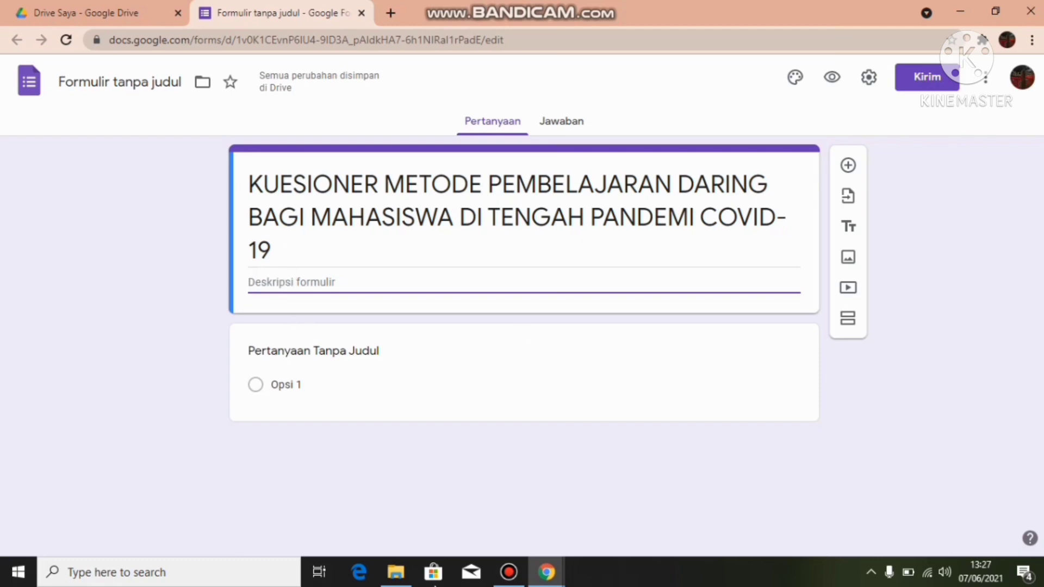
right_click(282, 285)
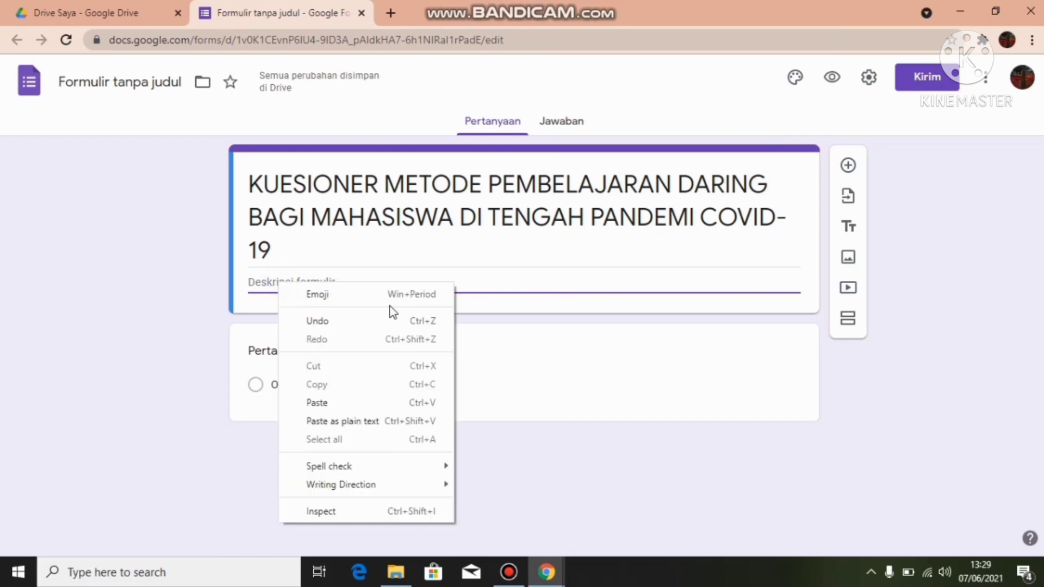
left_click(361, 401)
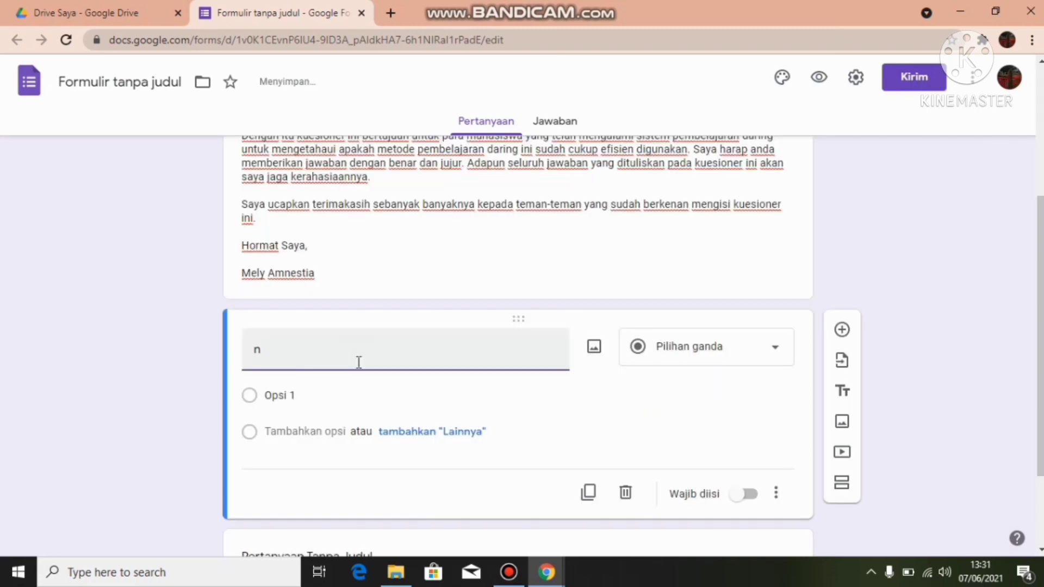
- Title the question directly below the form description "Nama Lengkap"
key("BackSpace")
type("n")
key("BackSpace")
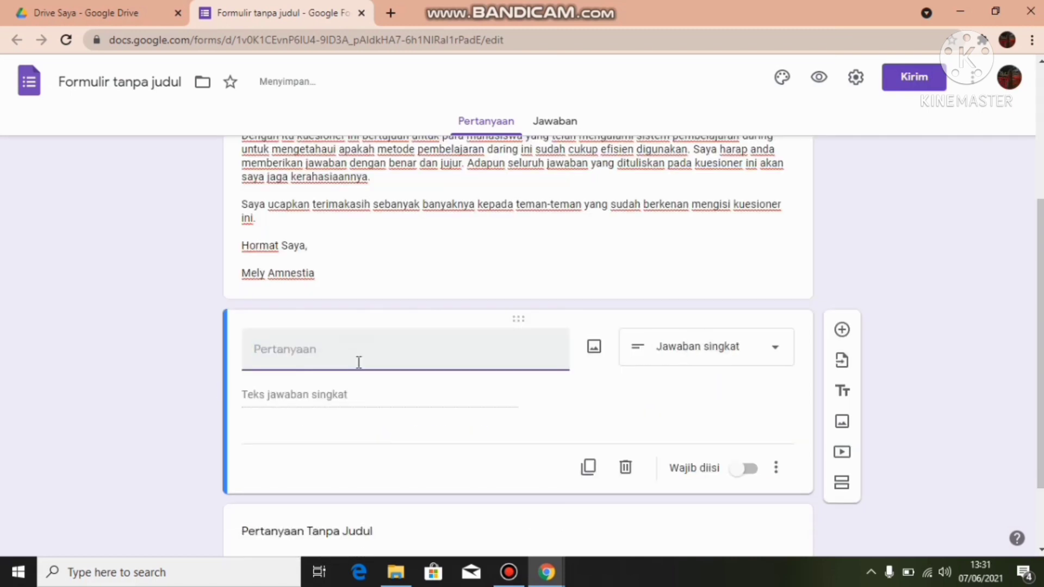
type("Nama Lengkap")
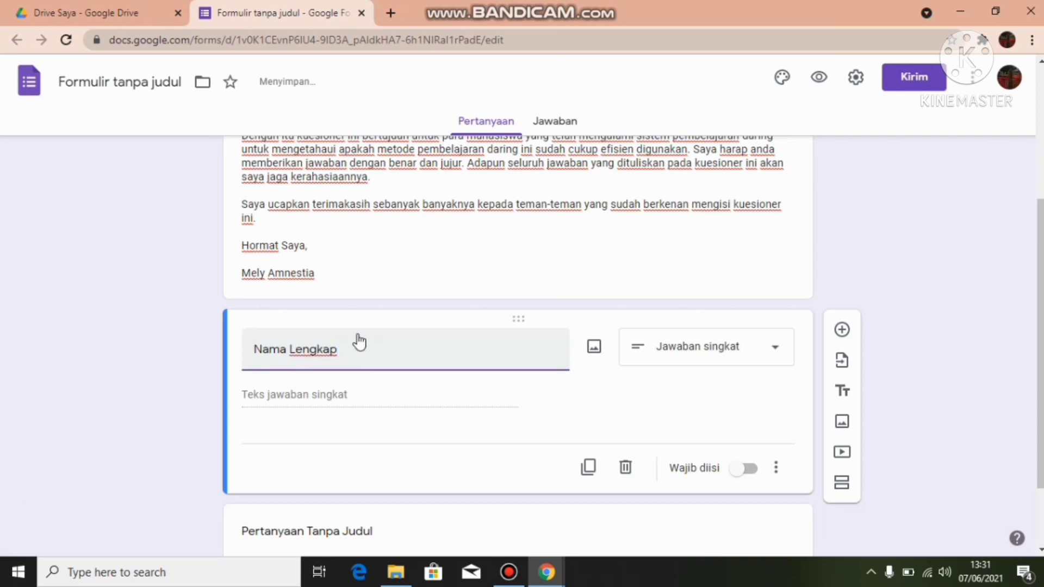
- Set the "Nama Lengkap" question's answer type to Jawaban singkat and make it required
left_click(696, 346)
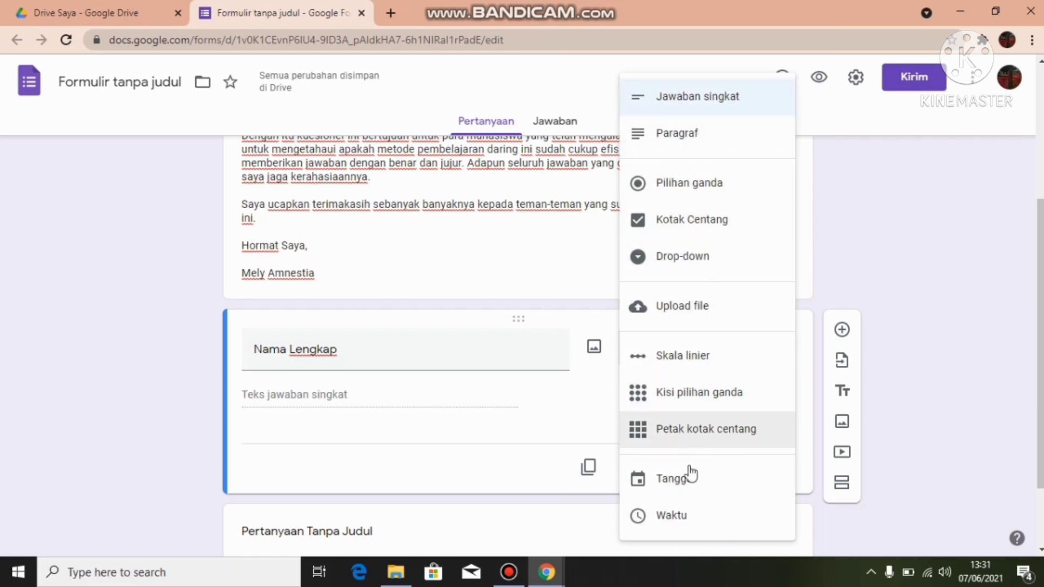
left_click(879, 269)
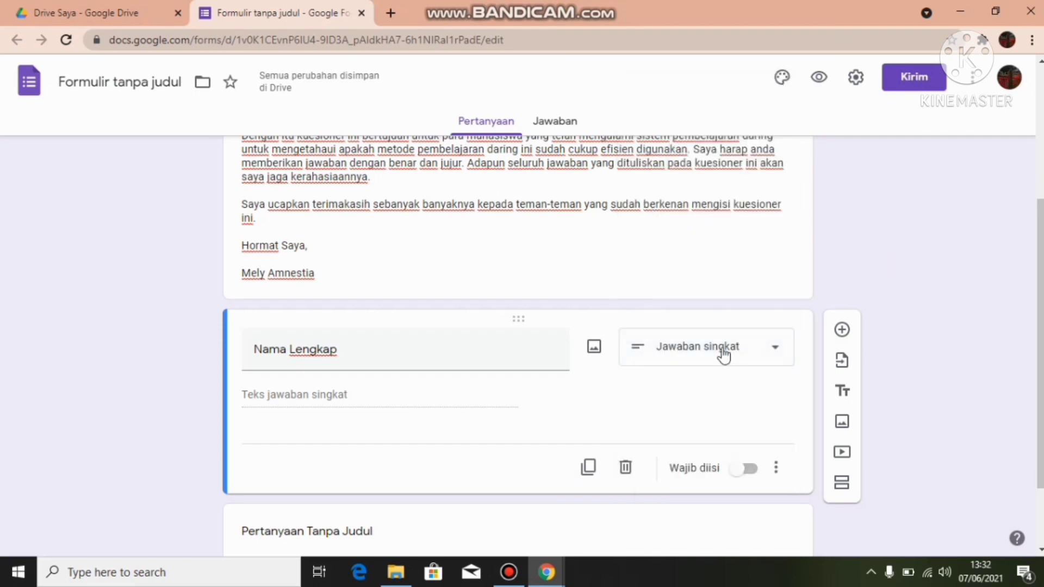
left_click(723, 356)
left_click(703, 115)
left_click(741, 471)
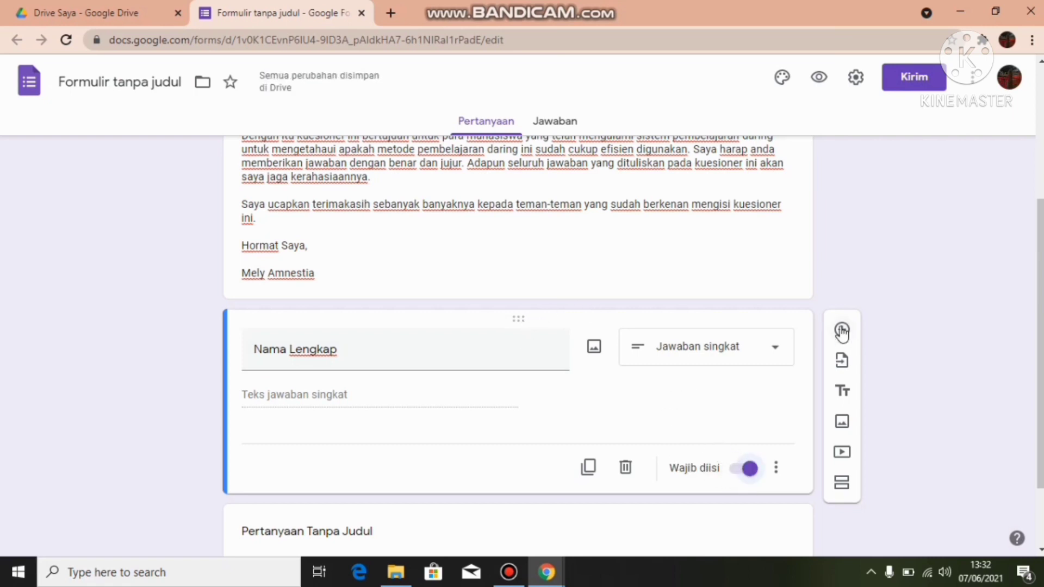
- Duplicate the "Nama Lengkap" question and retitle the copy "Email" with the Jawaban singkat answer type
left_click(587, 466)
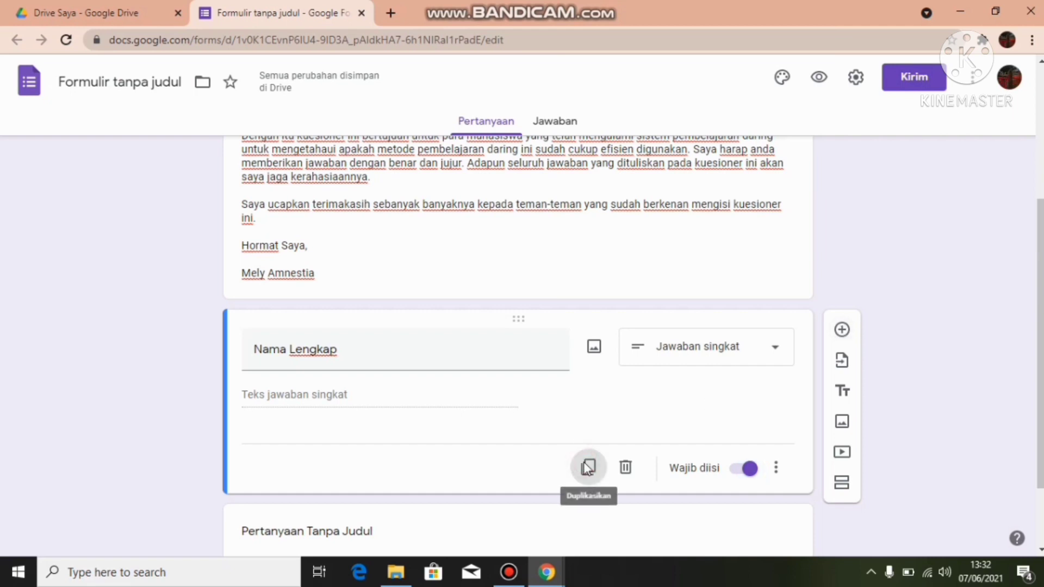
scroll(344, 415, "down", 1)
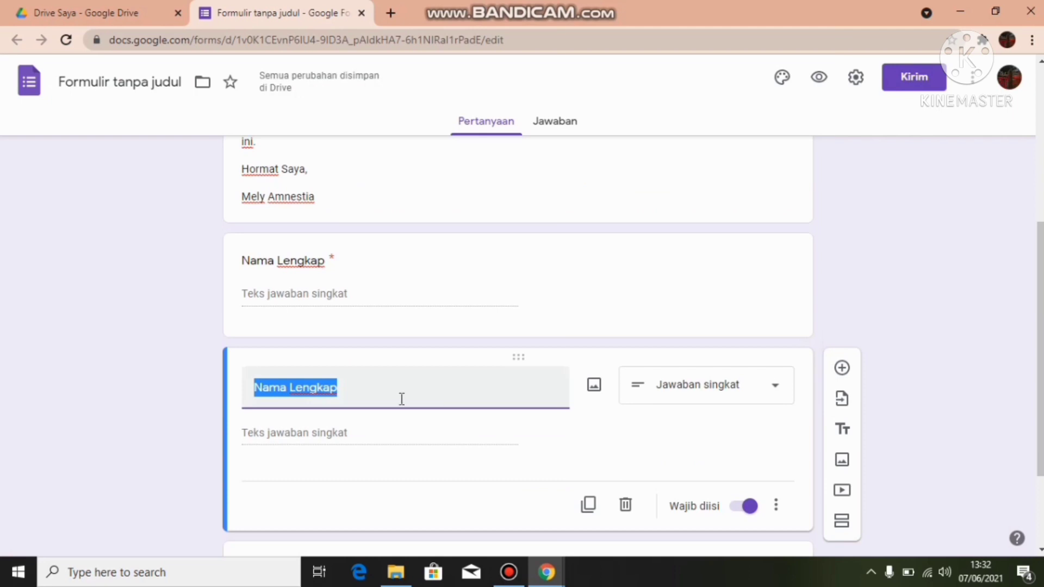
key("BackSpace")
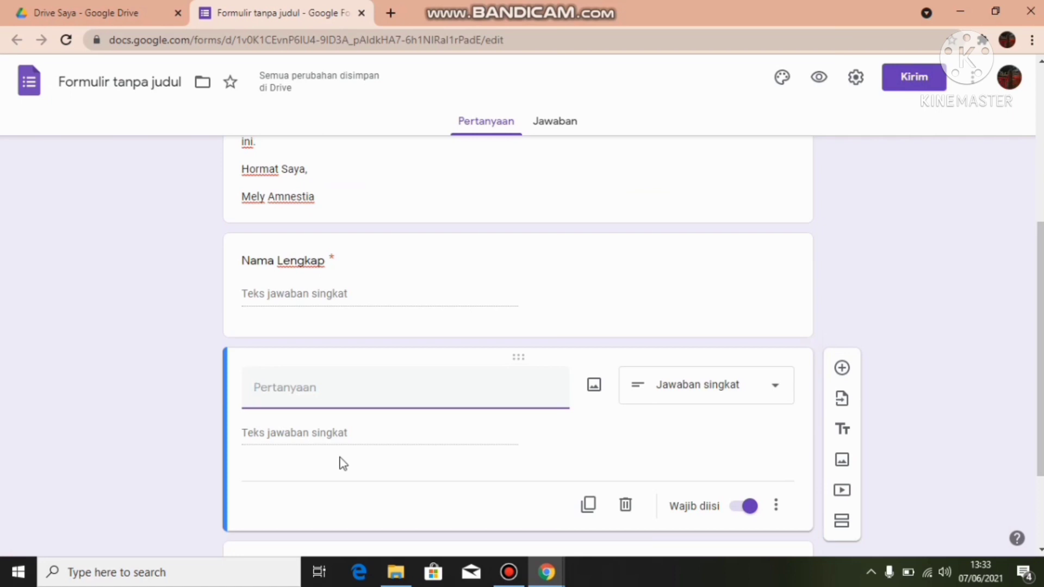
type("Email")
left_click(747, 393)
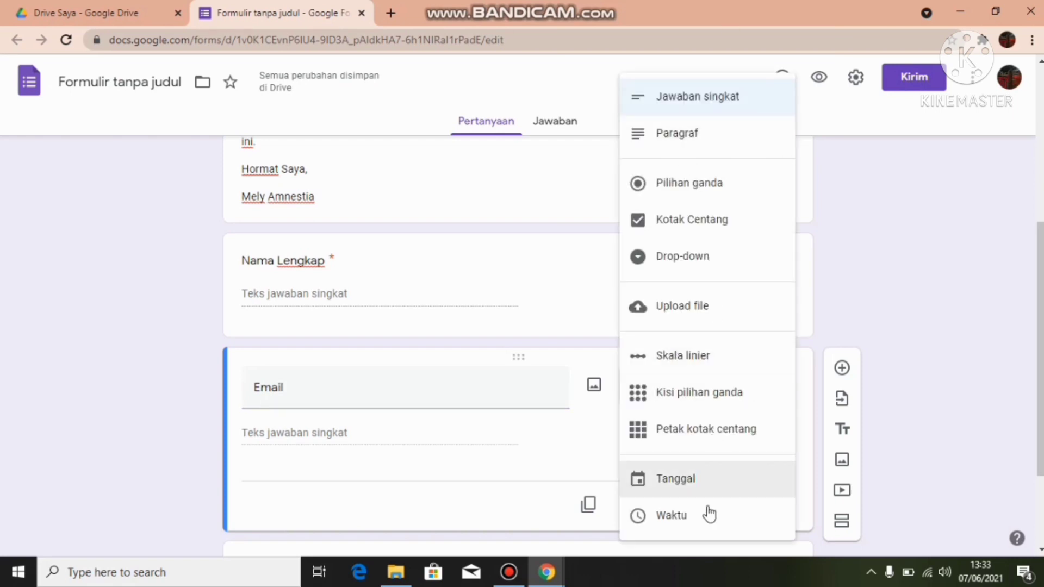
left_click(716, 101)
- Add a new question below "Email" and title it "NIM"
scroll(722, 424, "down", 1)
scroll(722, 423, "down", 1)
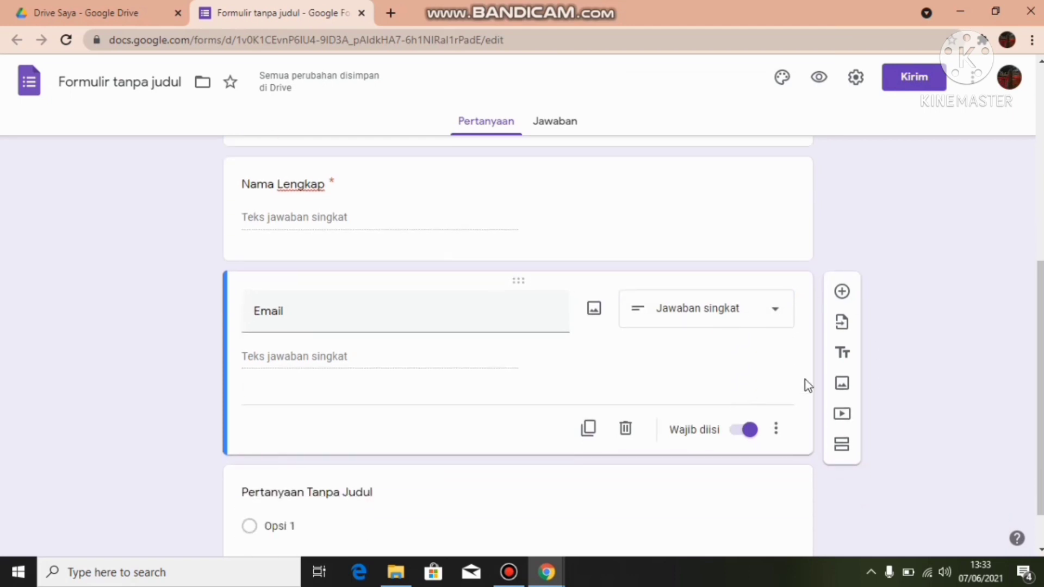
left_click(842, 291)
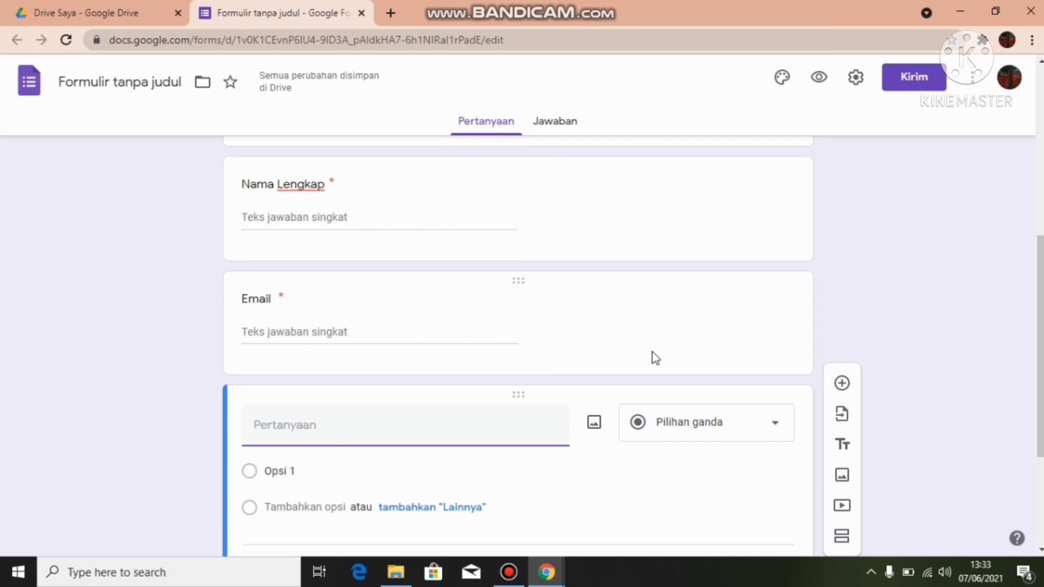
type("Nim")
key("BackSpace")
key("BackSpace")
type("IM")
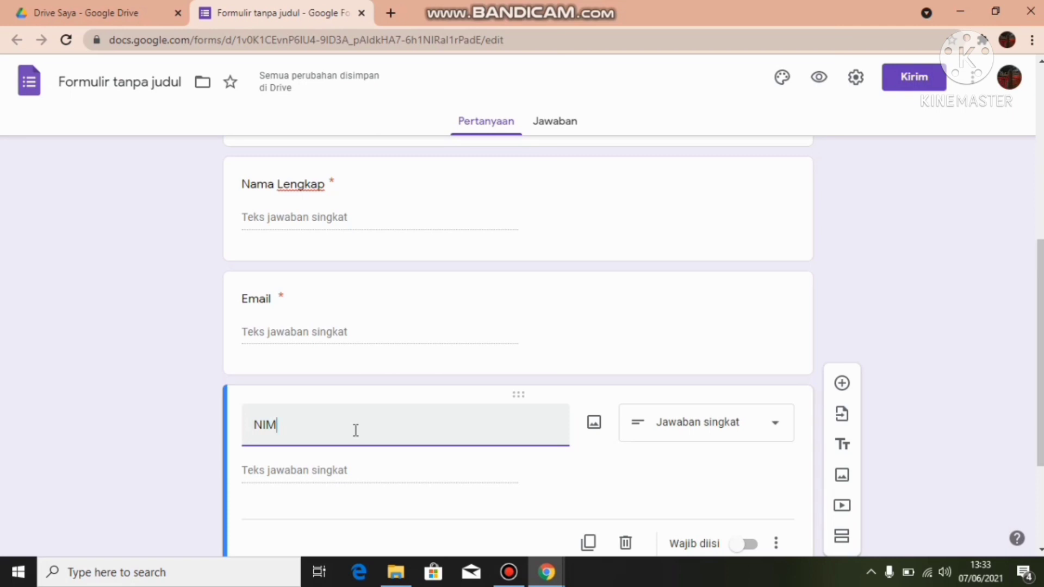
- Set the "NIM" question's answer type to Jawaban singkat and mark it as required
left_click(720, 424)
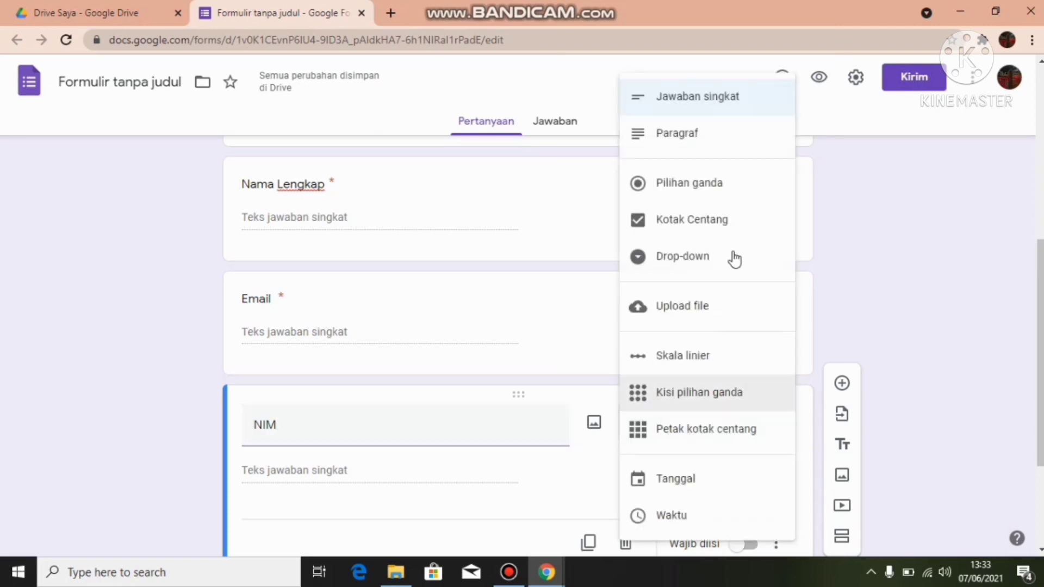
left_click(736, 103)
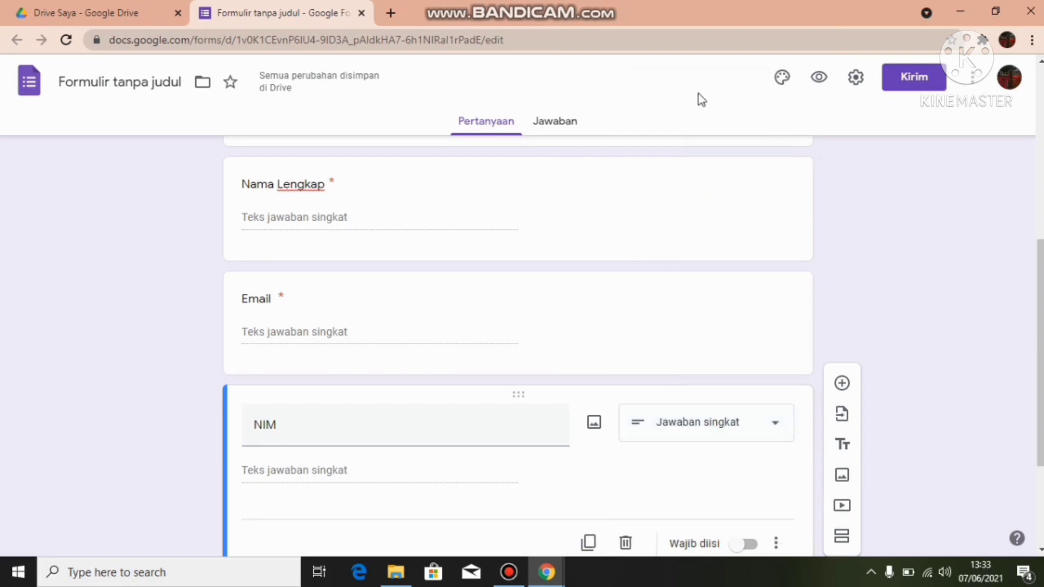
scroll(752, 382, "down", 3)
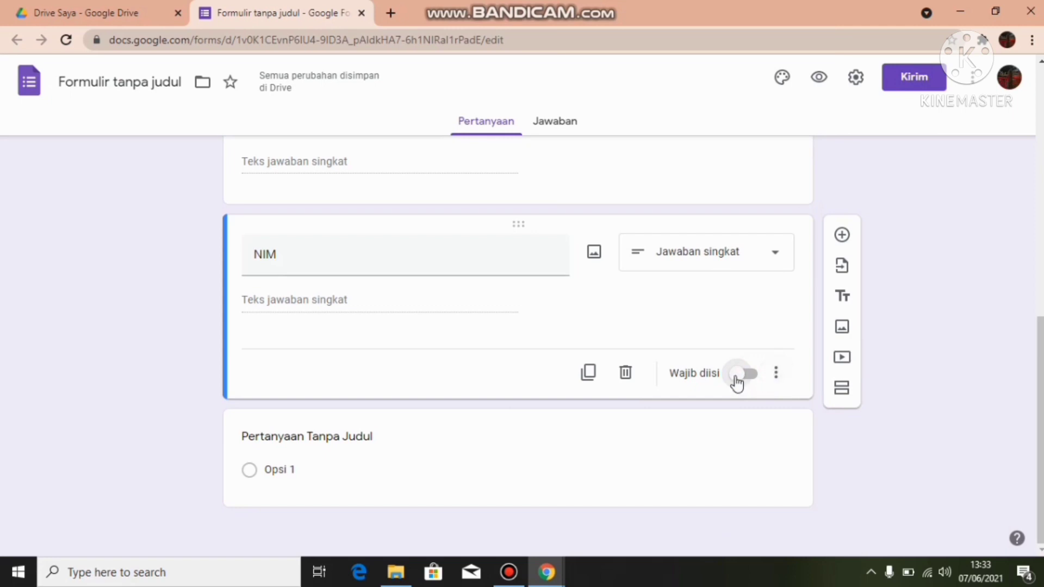
left_click(741, 373)
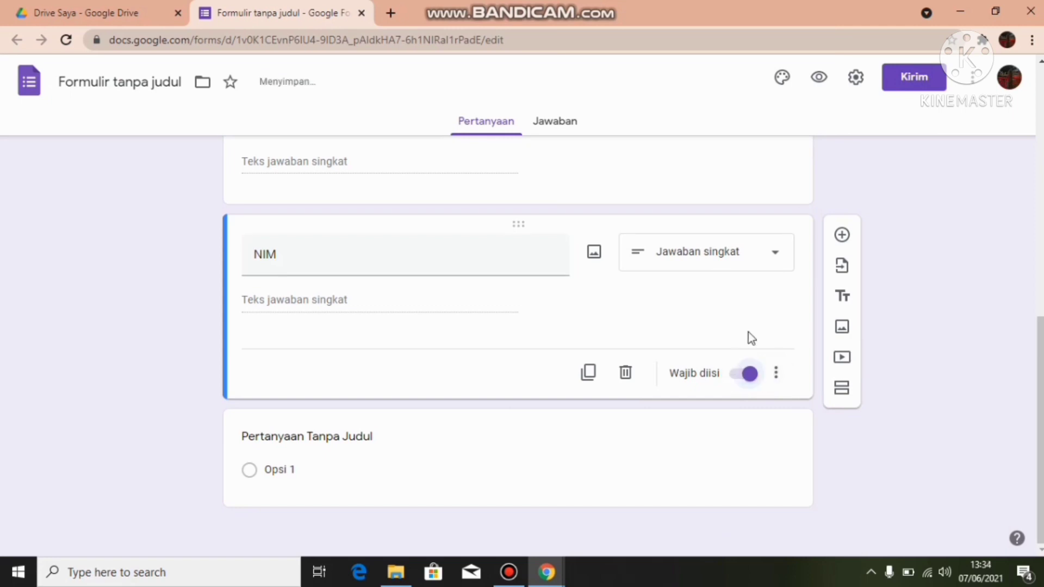
- Add a required question titled "Tanggal" below "NIM" with the Tanggal answer type
left_click(841, 235)
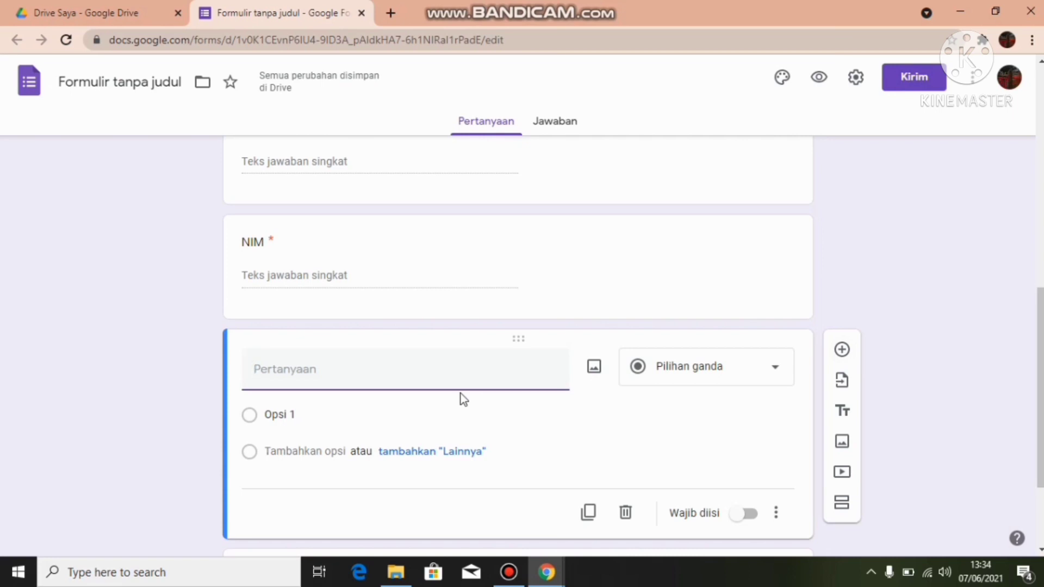
type("Tanggal")
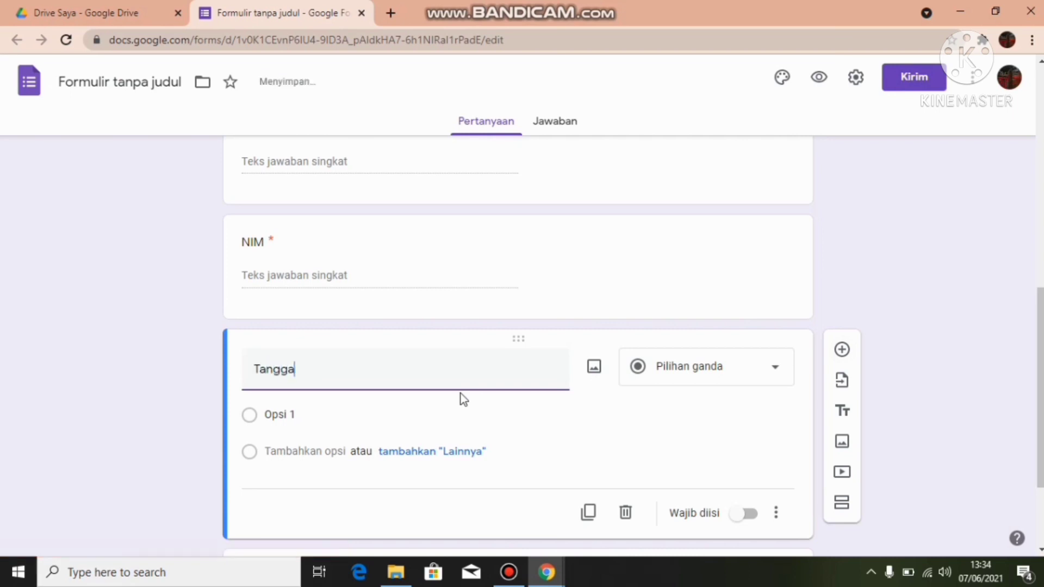
left_click(703, 378)
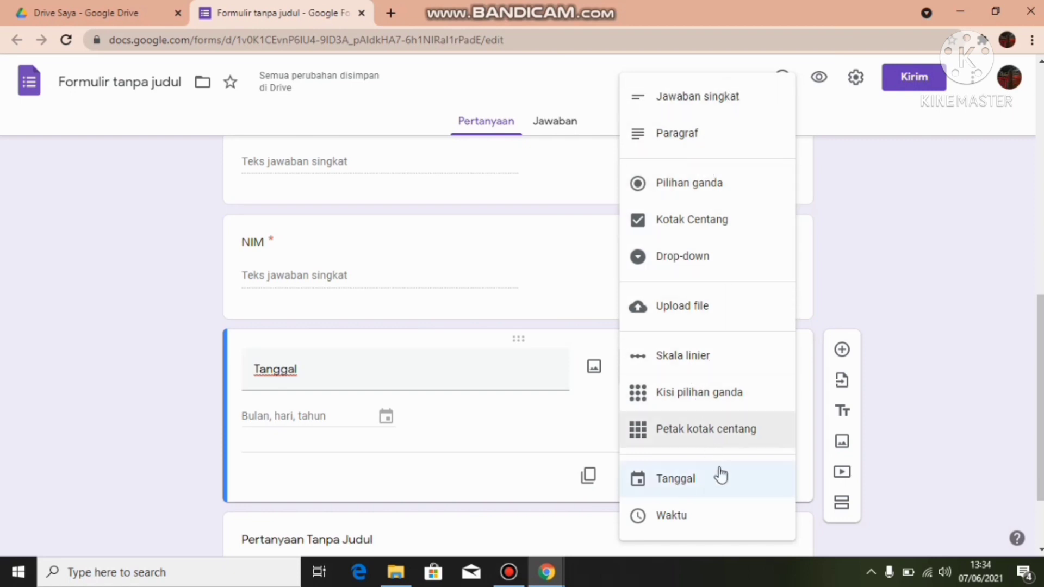
left_click(650, 481)
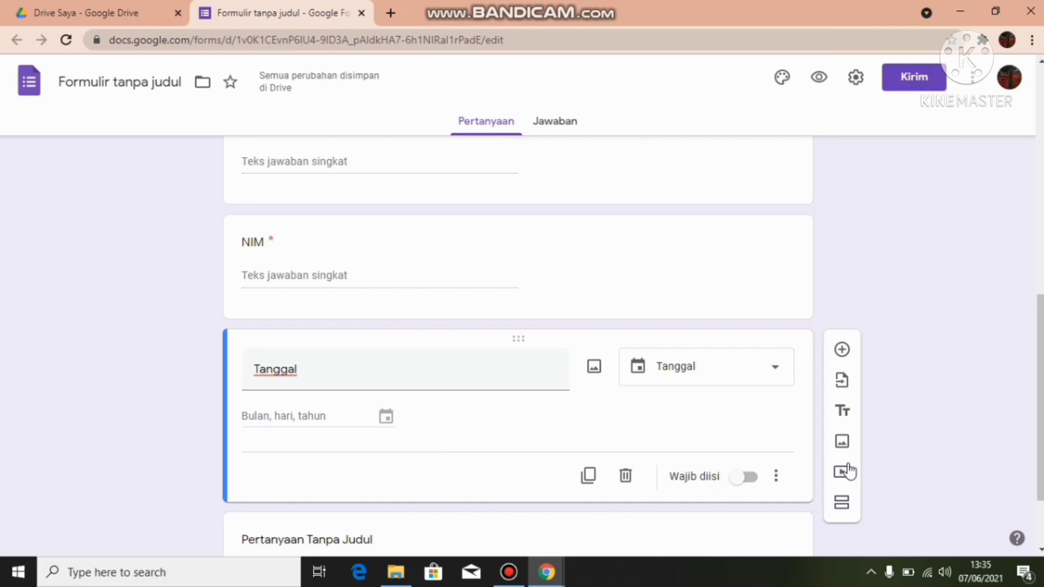
left_click(738, 476)
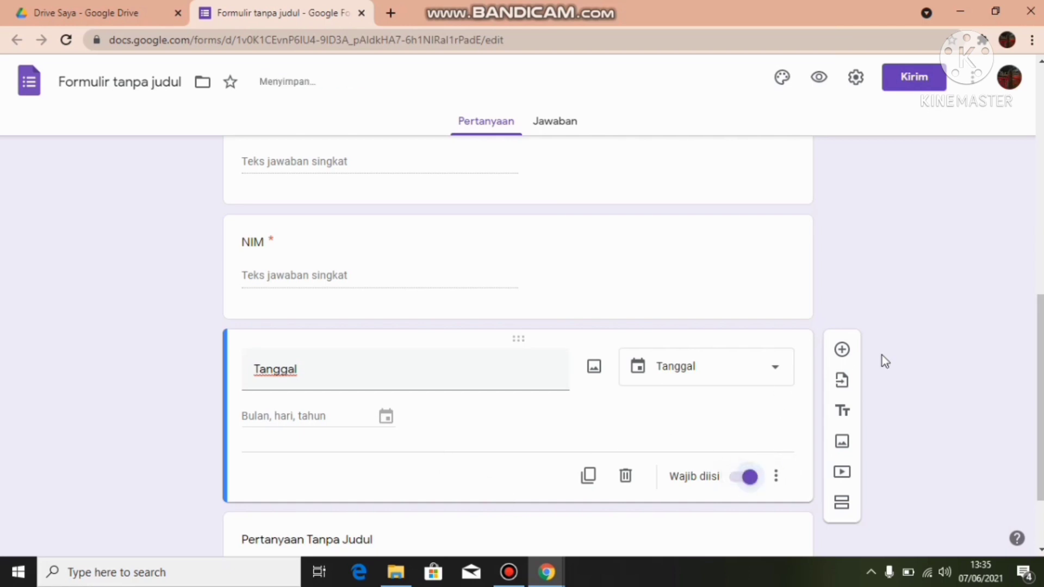
- Add a new question below "Tanggal" and title it "Apakah anda menyukai pembelajaran daring"
left_click(846, 351)
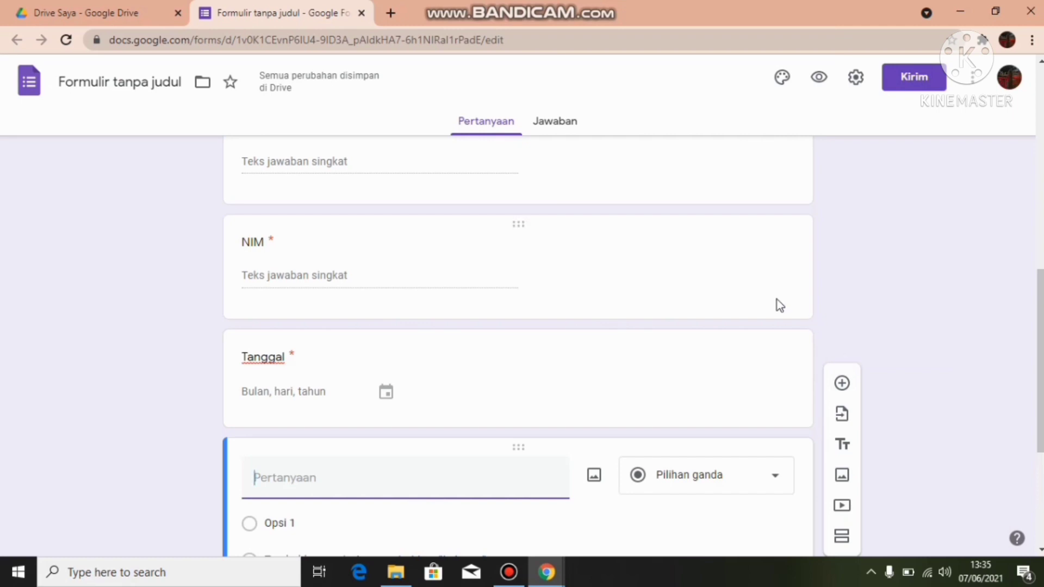
type("Apakah")
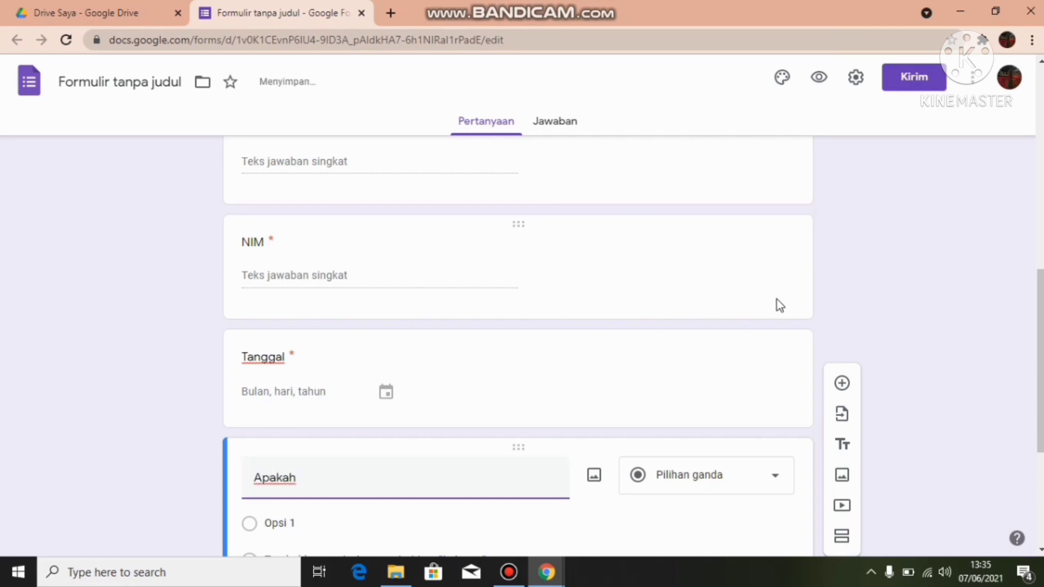
type(" anda meny")
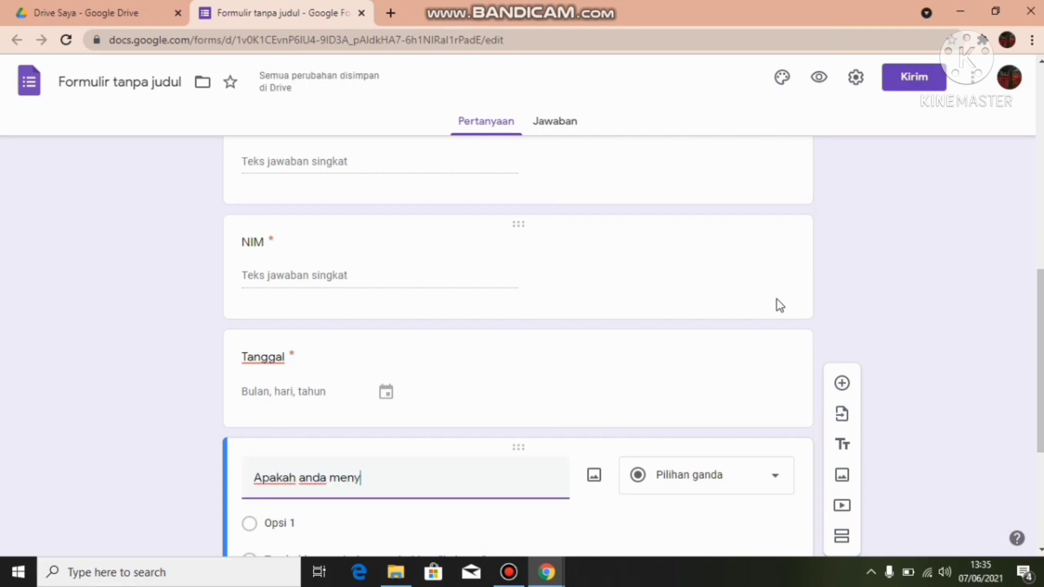
type("ukai pembelaja")
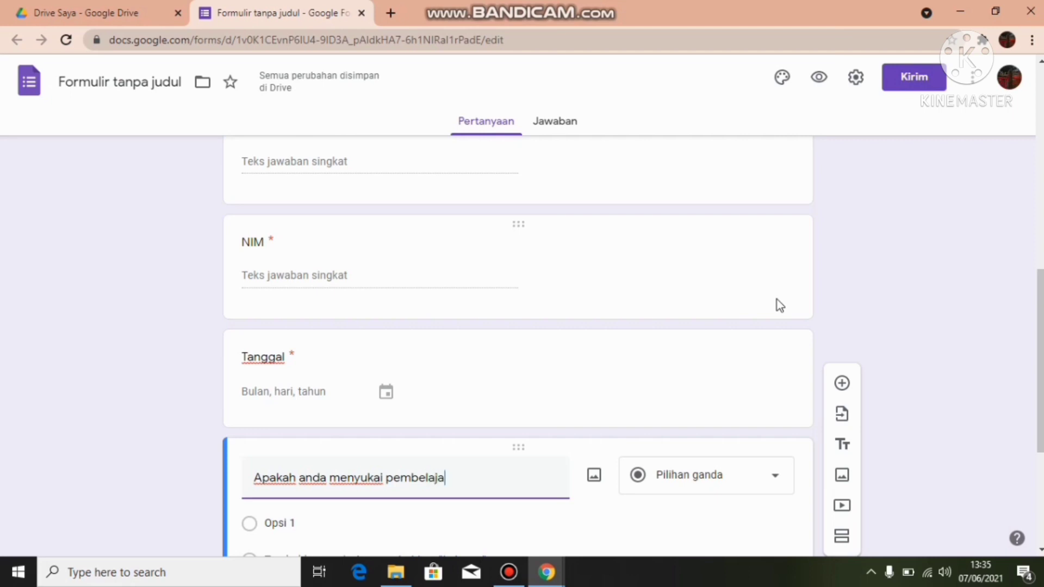
type("ran dari")
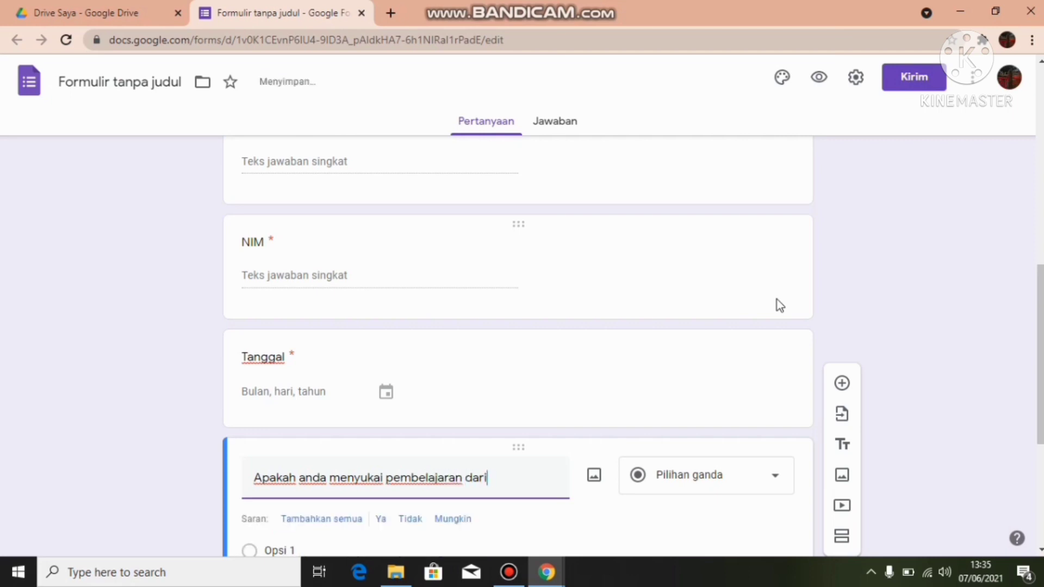
type("ng")
left_click(691, 481)
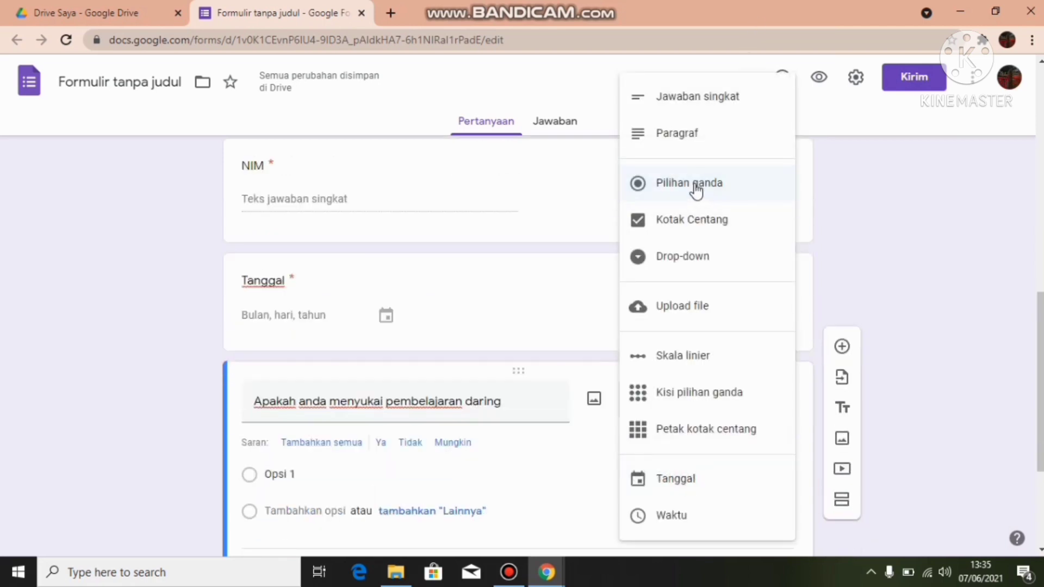
left_click(707, 224)
left_click(702, 415)
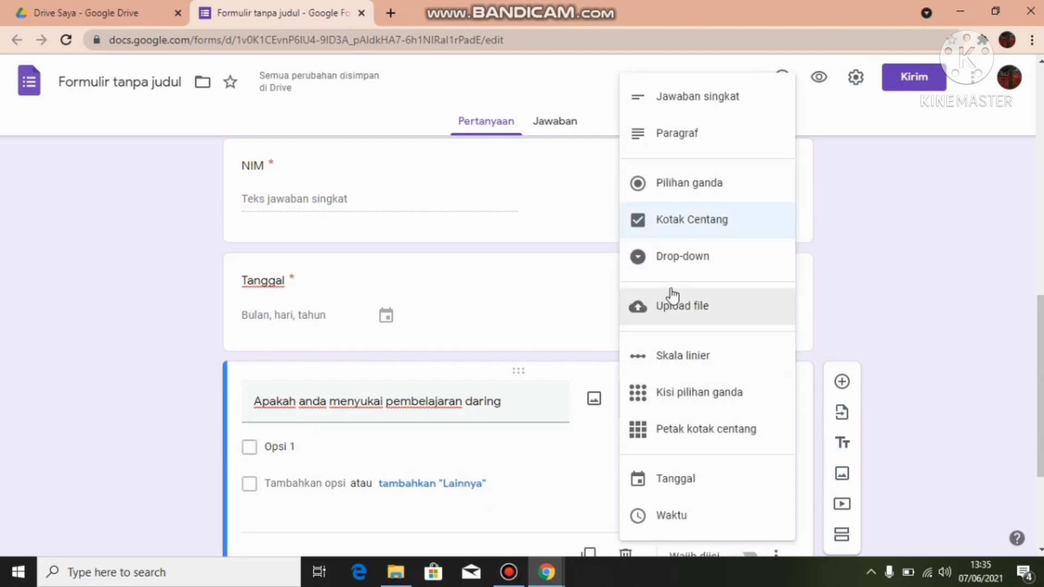
left_click(673, 185)
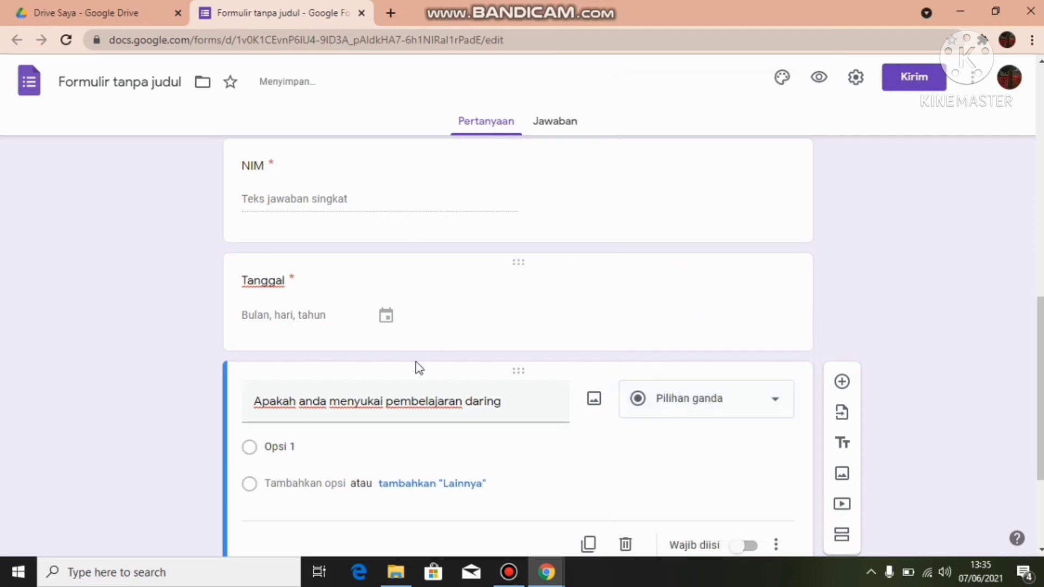
- Enter "Tidak suka" and "Biasa saja" as the first two options of the "Apakah anda menyukai pembelajaran daring" question
scroll(353, 366, "down", 1)
left_click(319, 370)
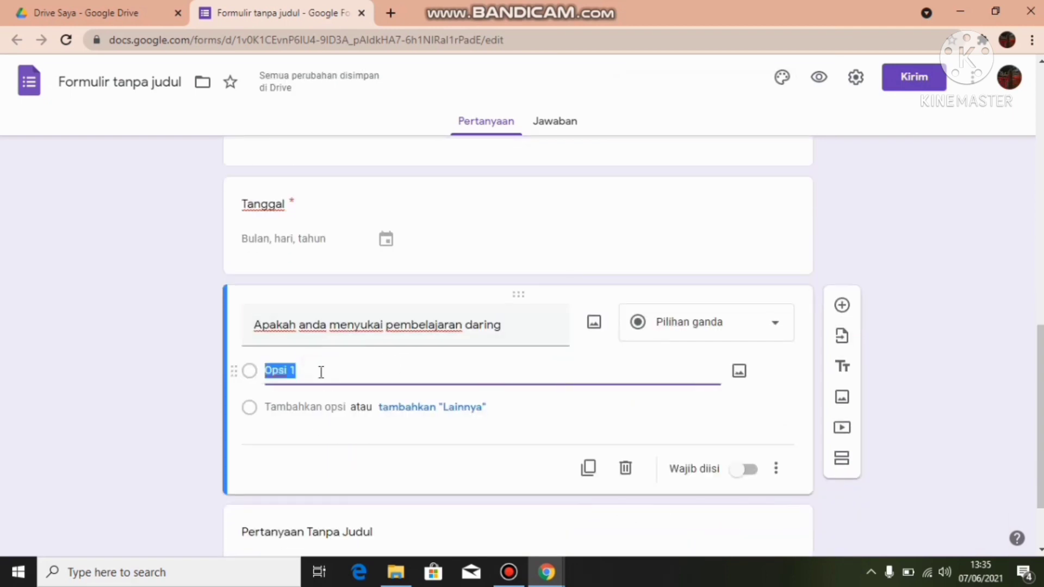
key("BackSpace")
type("Tidak suka")
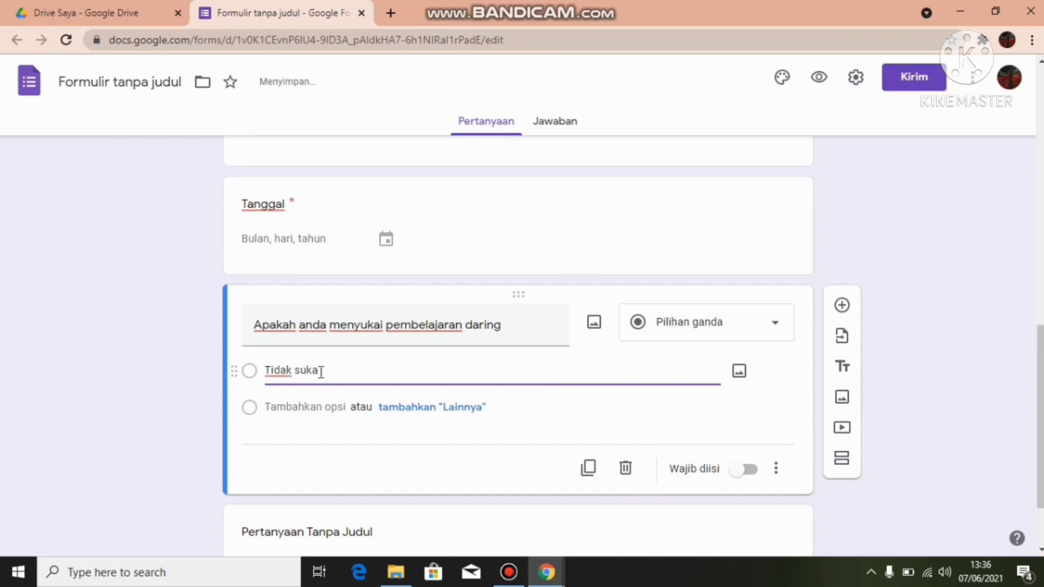
key("Return")
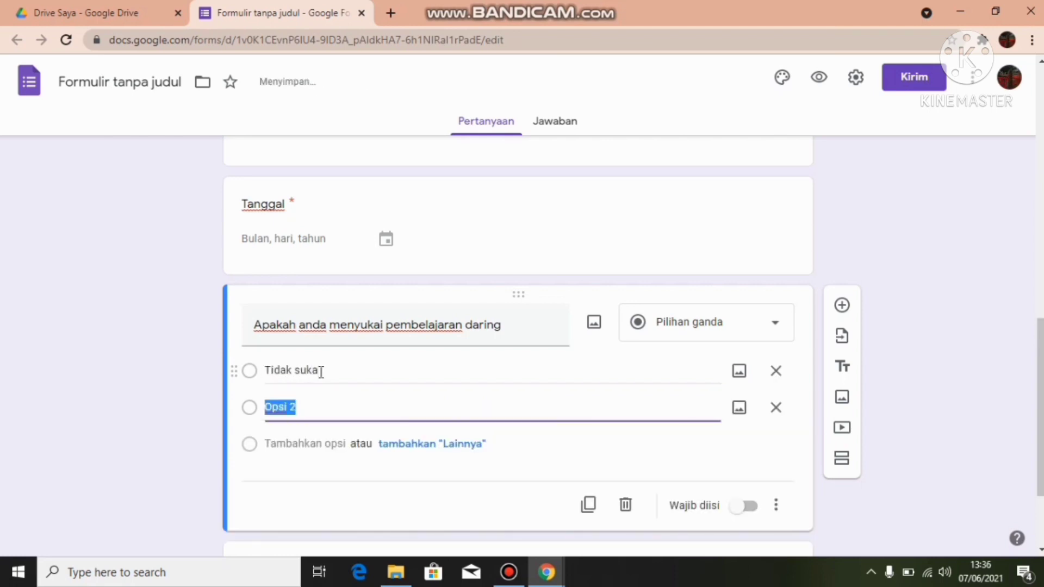
key("BackSpace")
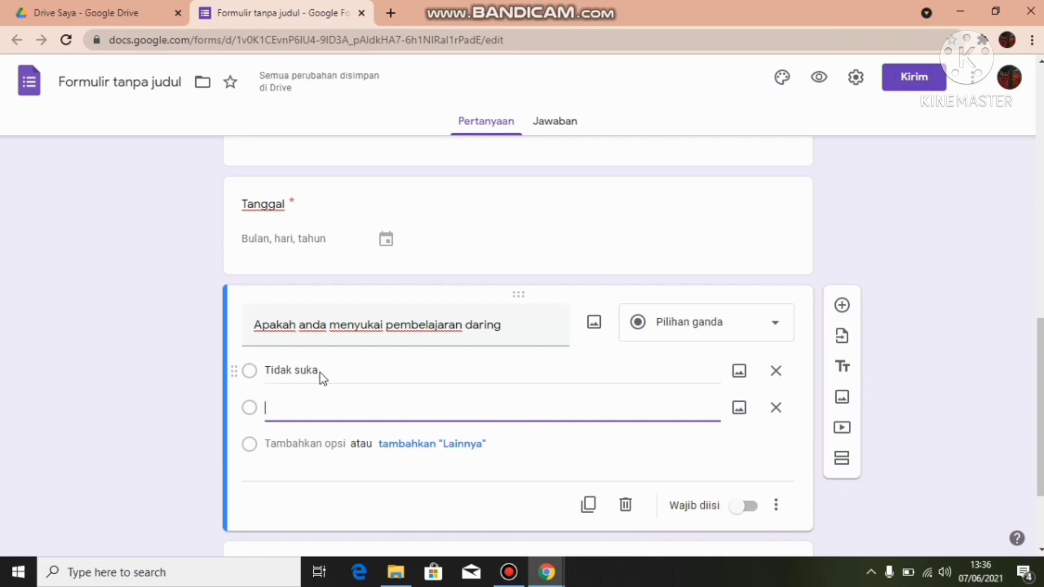
type("Biasa saja")
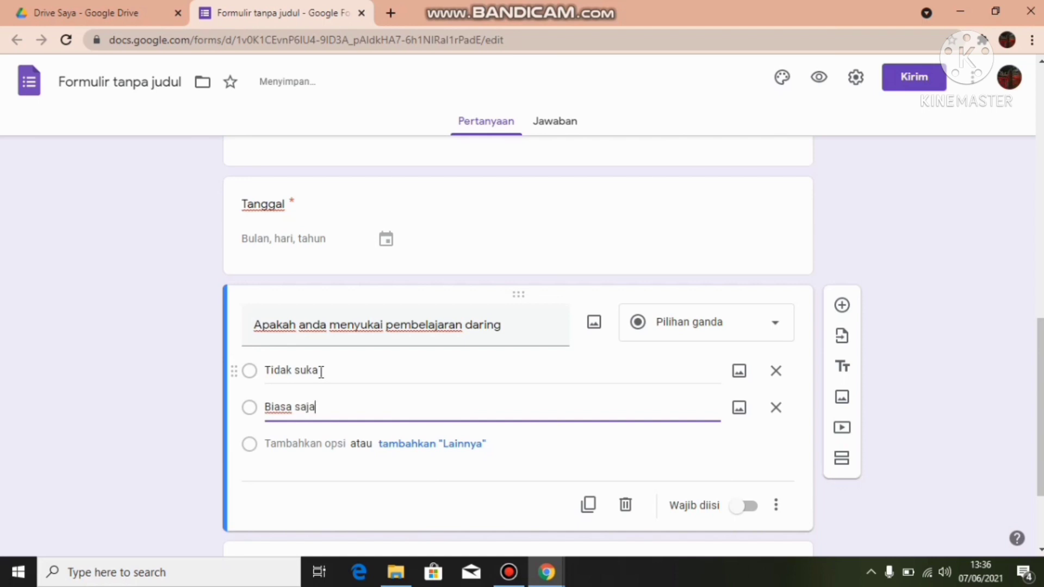
- Add "Suka" and "Sangat suka" as the third and fourth options of the same question
key("Return")
key("BackSpace")
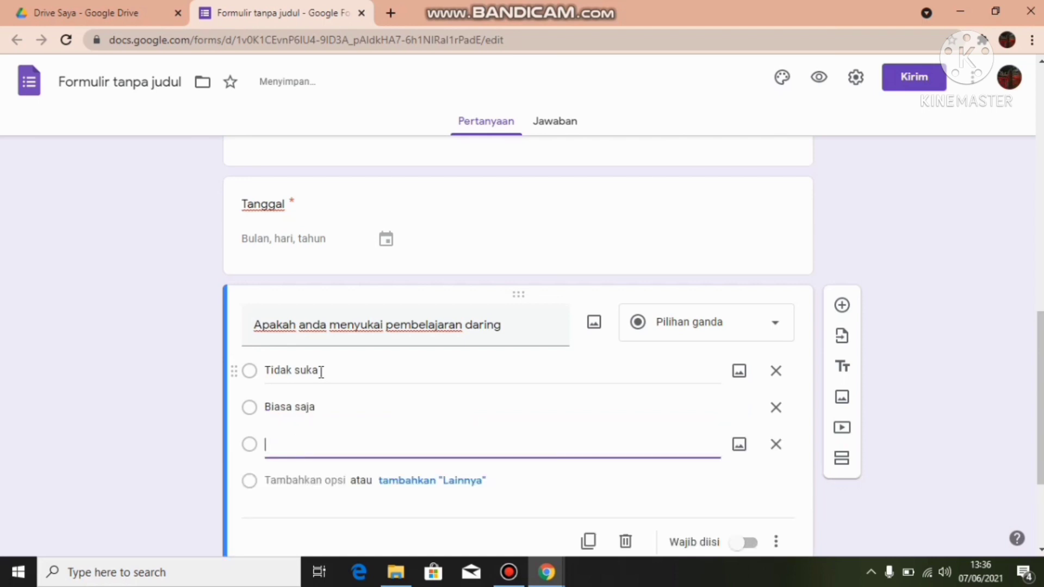
type("Suka")
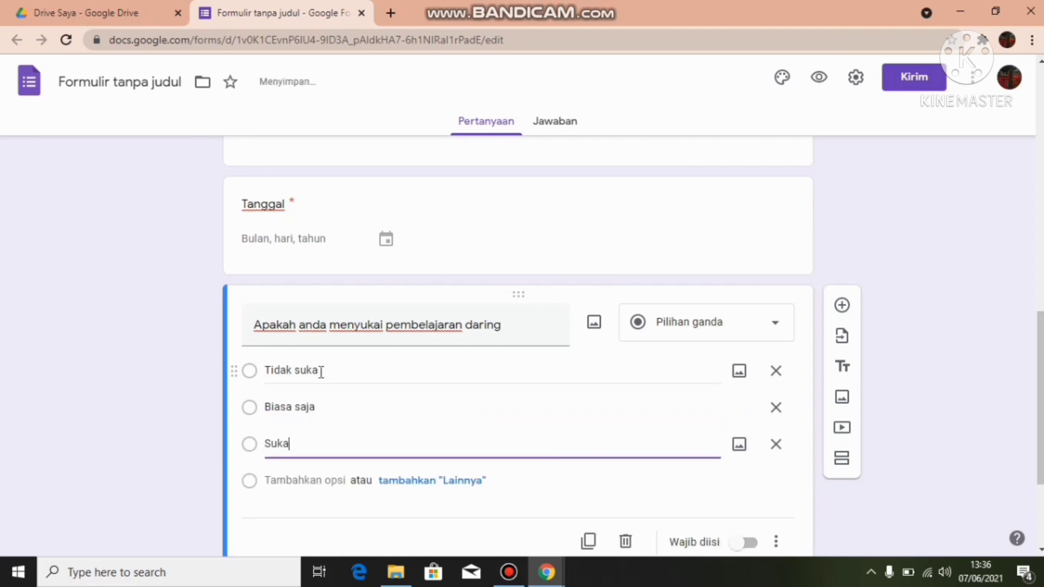
key("Return")
key("BackSpace")
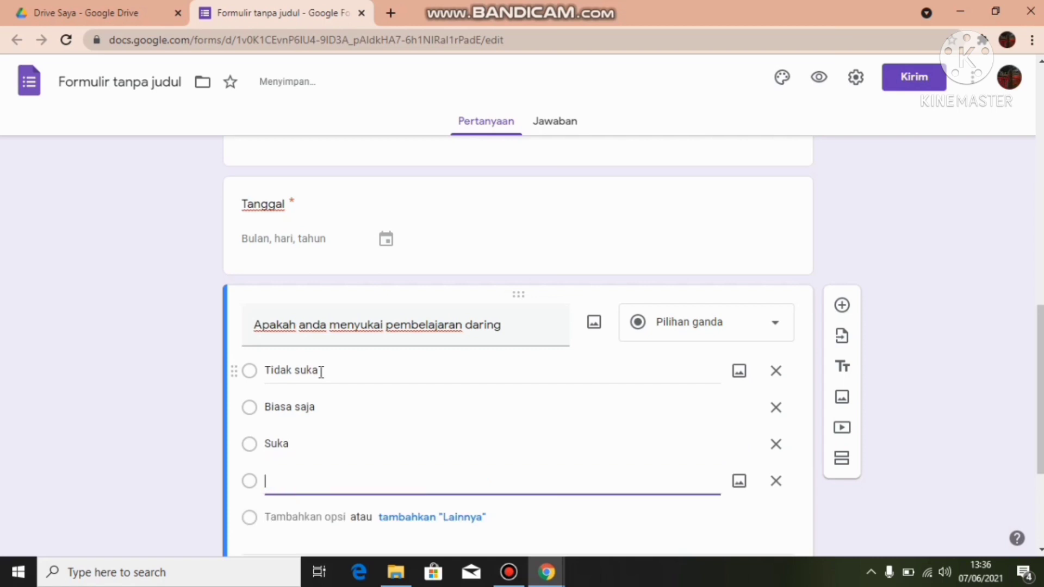
type("SAngat suka")
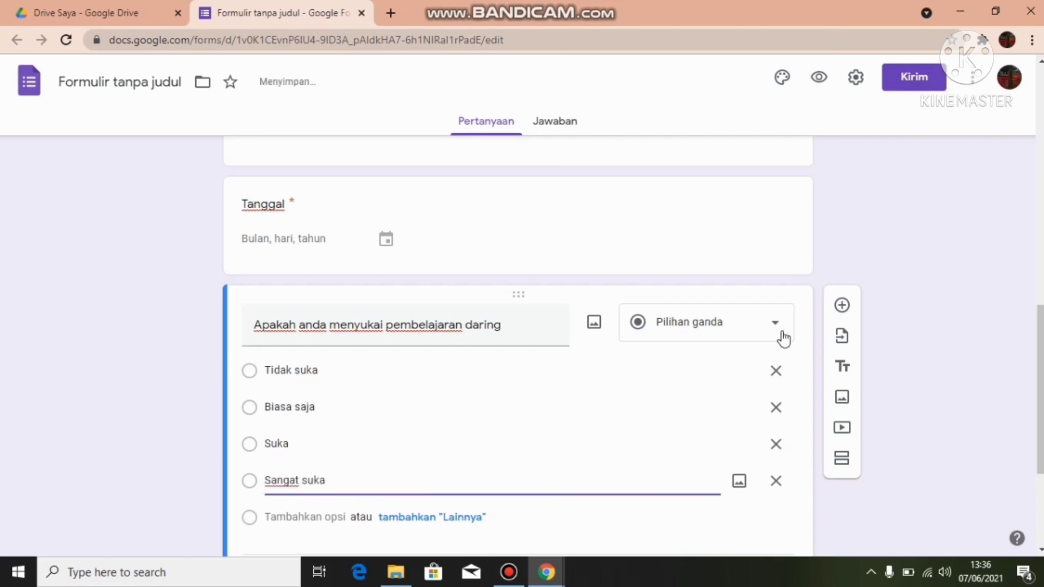
- Mark the "Apakah anda menyukai pembelajaran daring" question as required
scroll(702, 517, "down", 2)
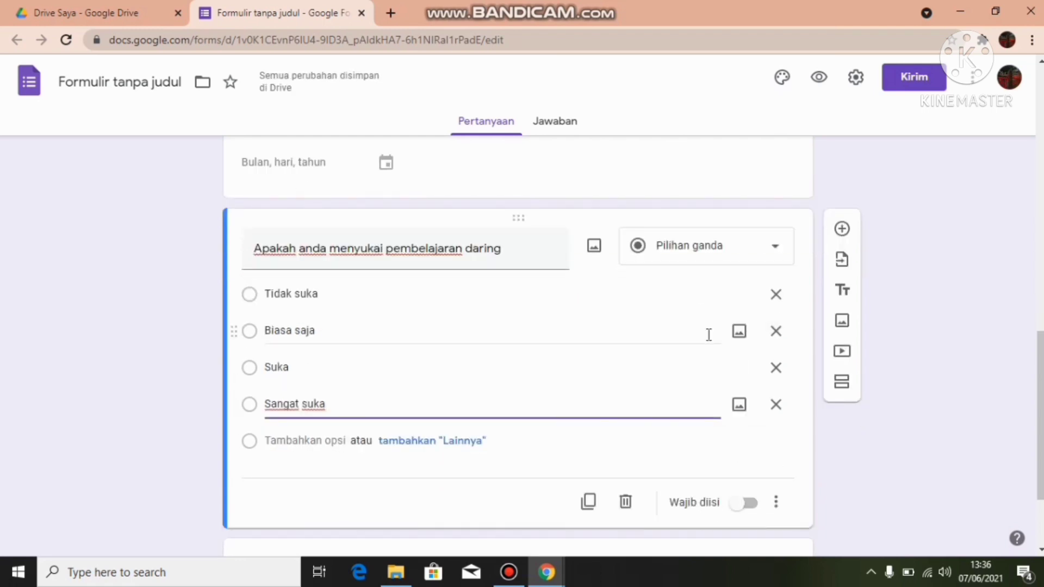
scroll(708, 334, "down", 2)
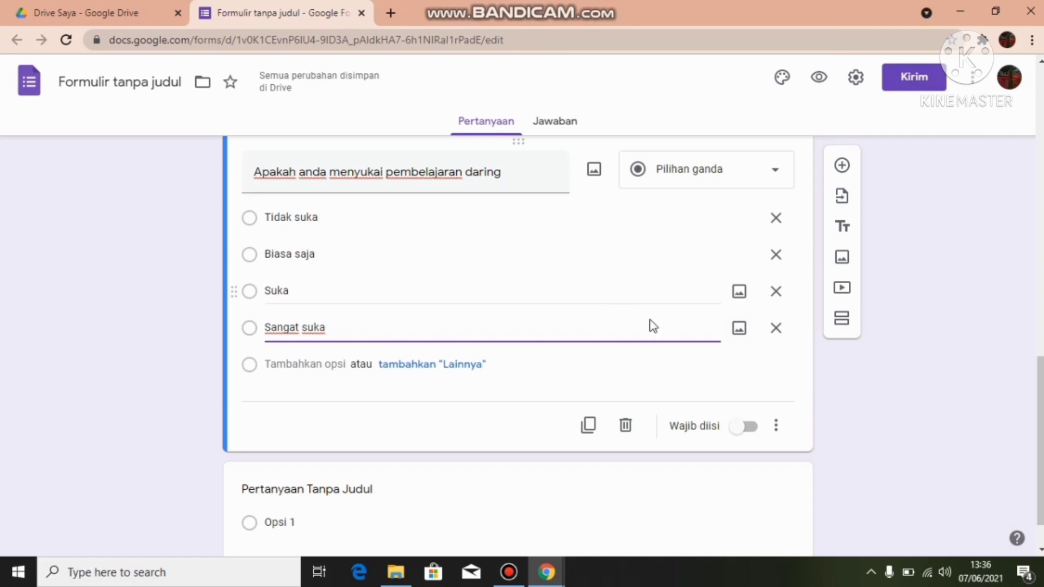
left_click(735, 429)
- Add a new question below it titled "Metode vitur aplikasi pembelajaran mana yang anda sukai"
left_click(843, 167)
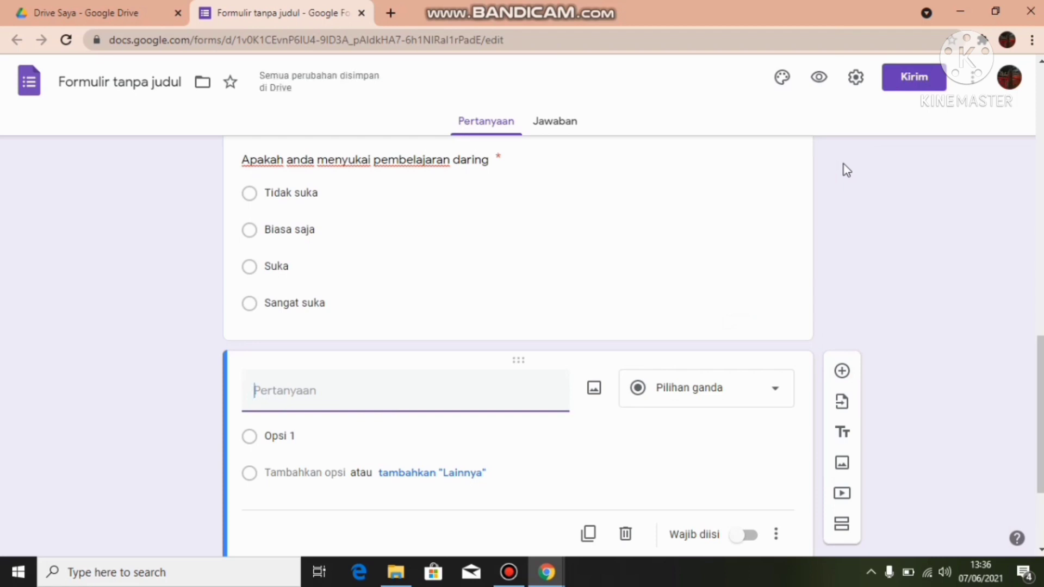
type("Metode v")
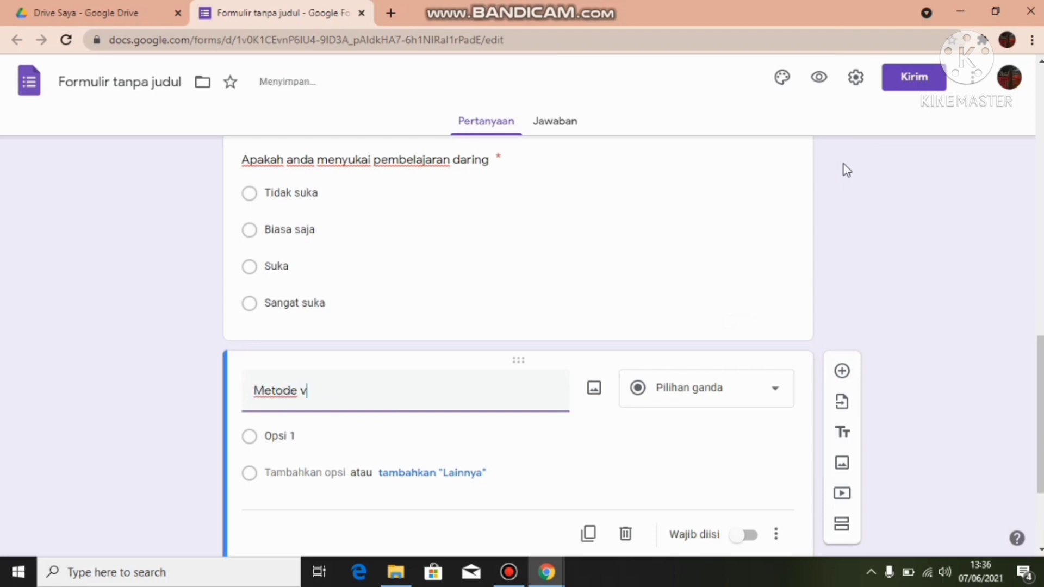
type("itur aplikasi")
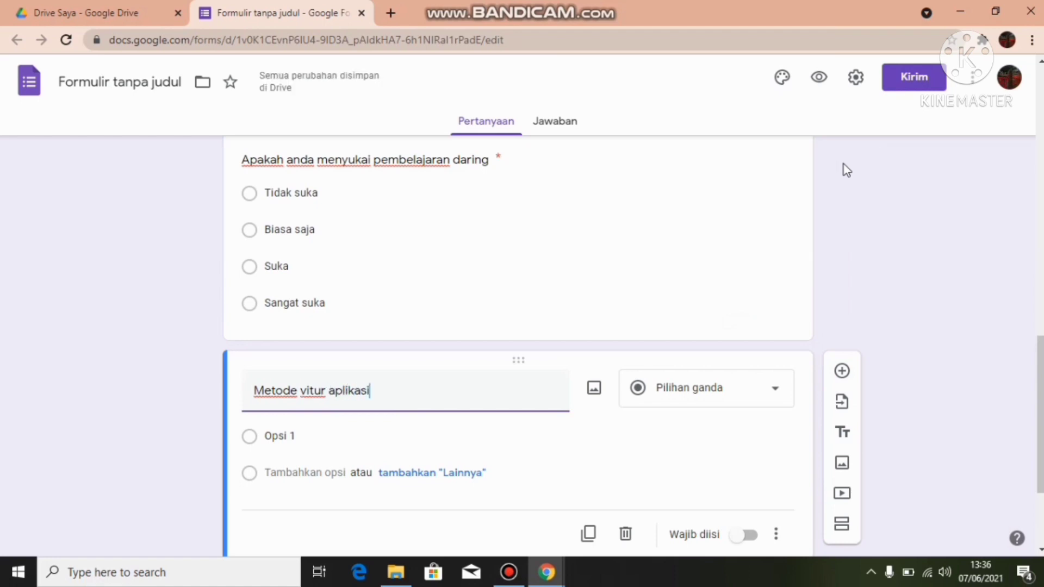
type(" pembelajaran ")
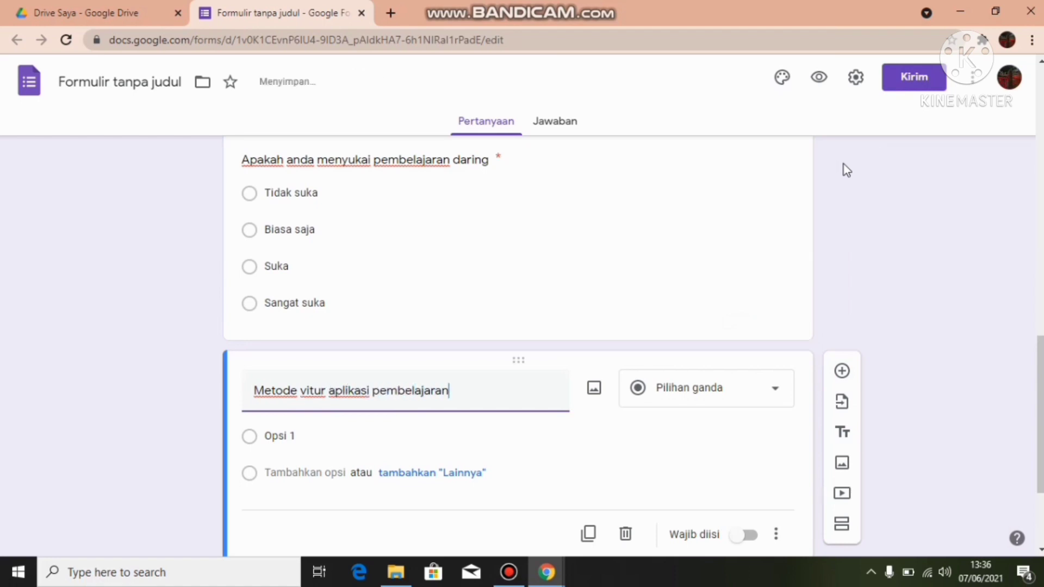
type("mana yang")
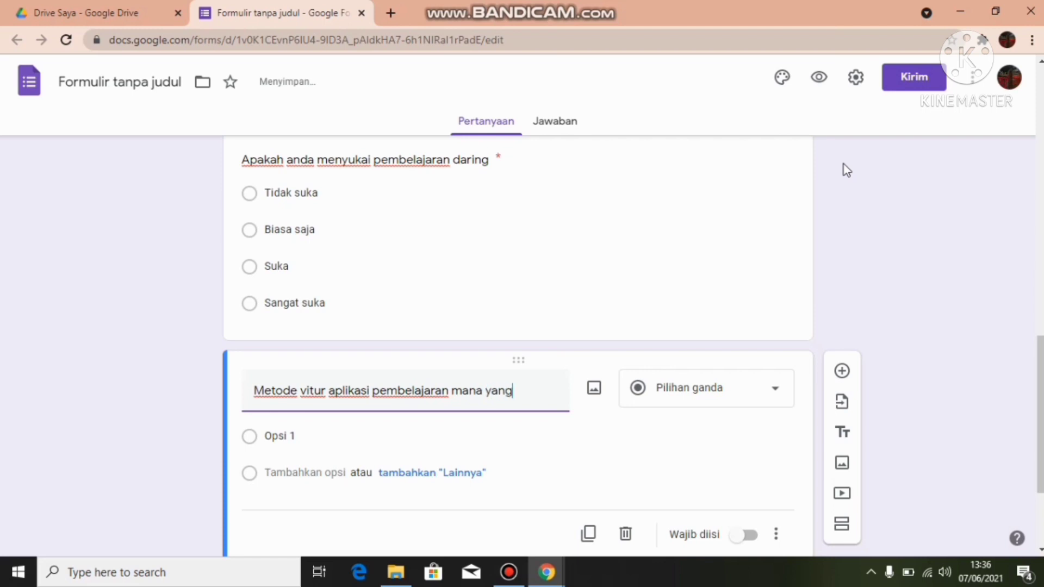
type(" anda sukai")
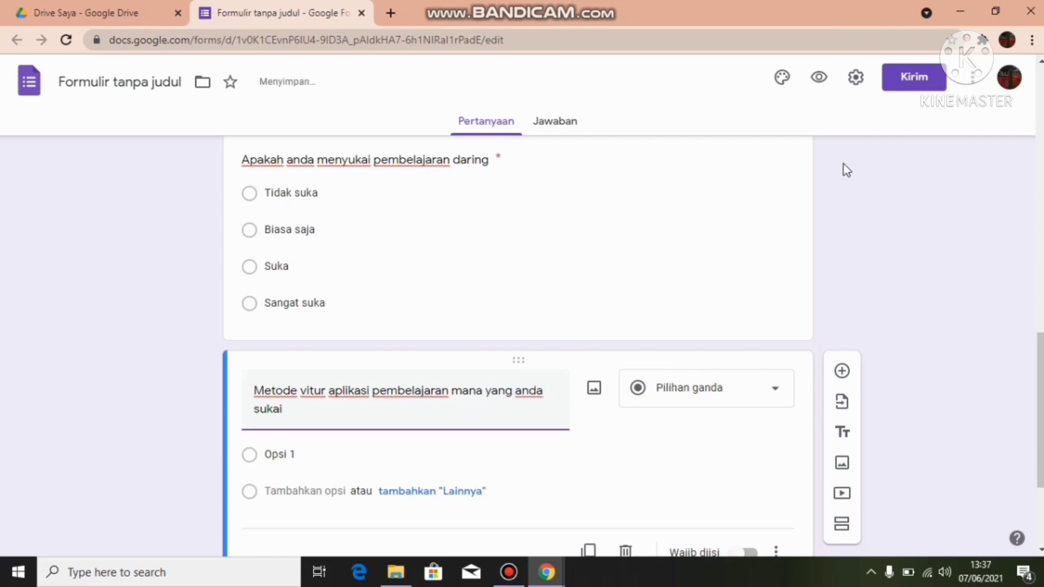
- Set the "Metode vitur aplikasi" question's answer type to Kotak Centang and enter "Zoom Could Meeting" as its first option
left_click(727, 393)
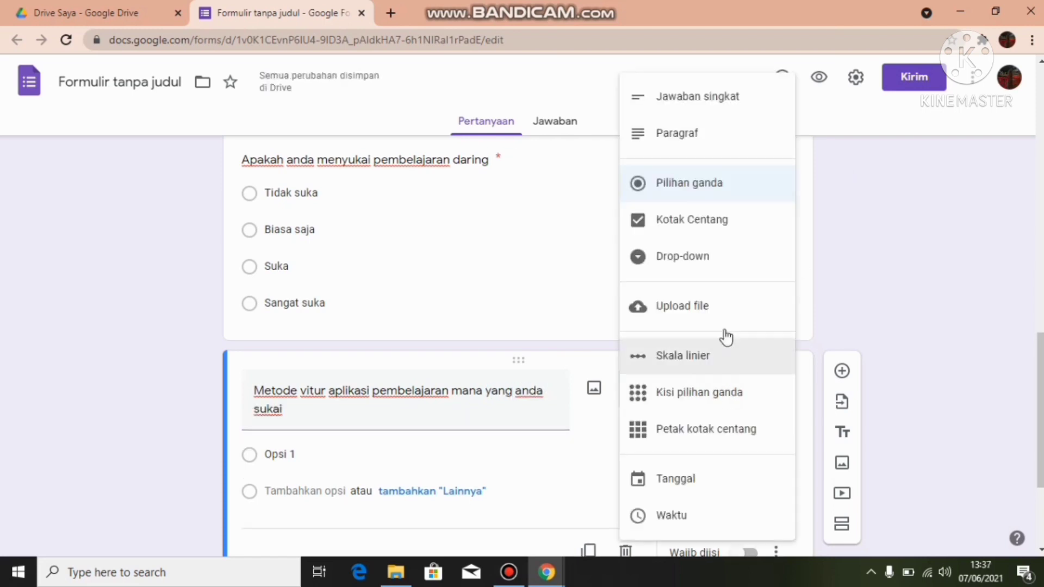
left_click(729, 223)
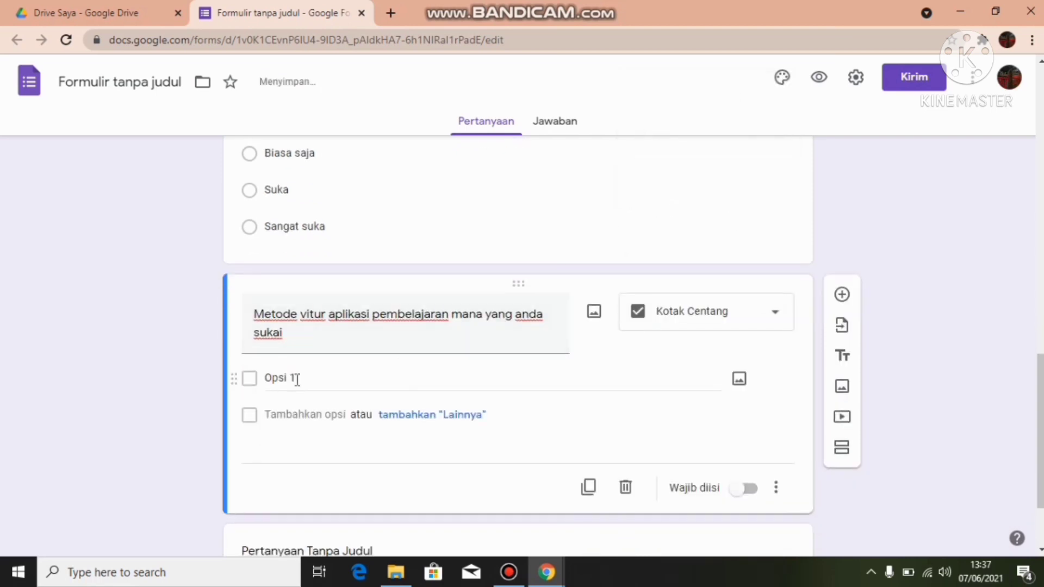
left_click(297, 379)
key("BackSpace")
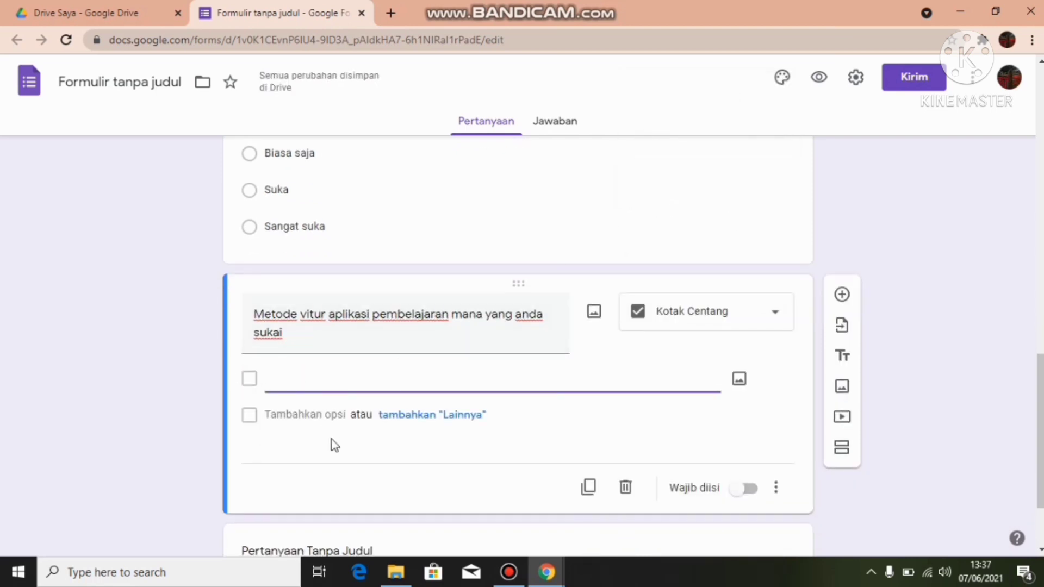
type("Zoom")
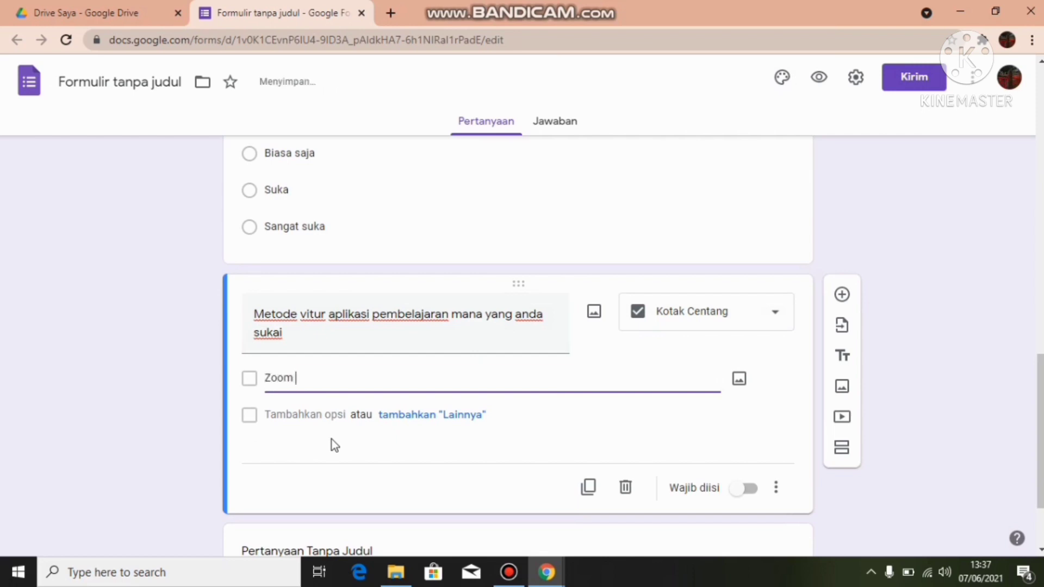
type(" Could Meeting")
key("Return")
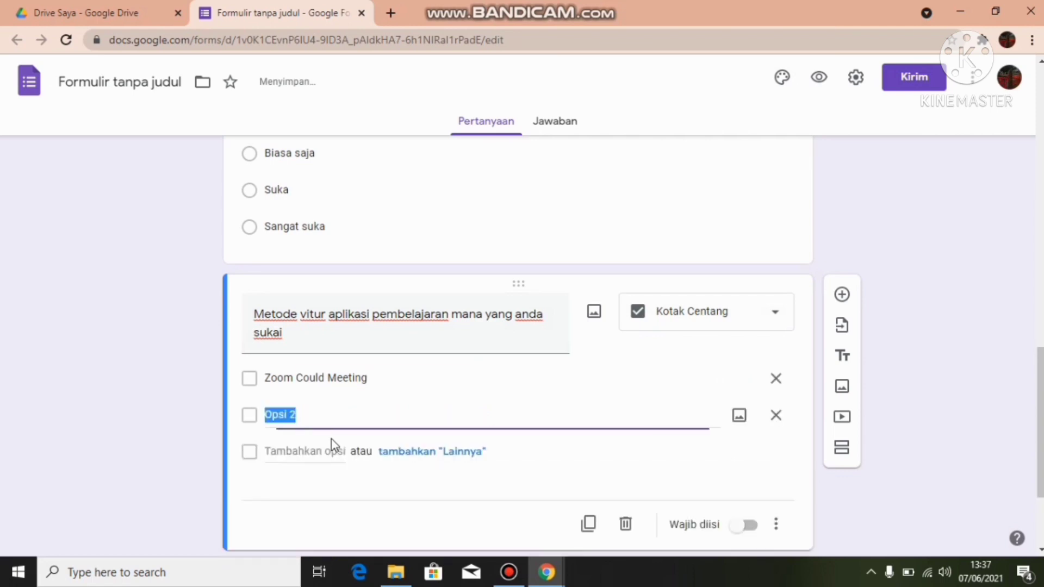
- Enter "Classroom" and "Whatsapp grup" as the second and third options of the "Metode vitur aplikasi" question
key("BackSpace")
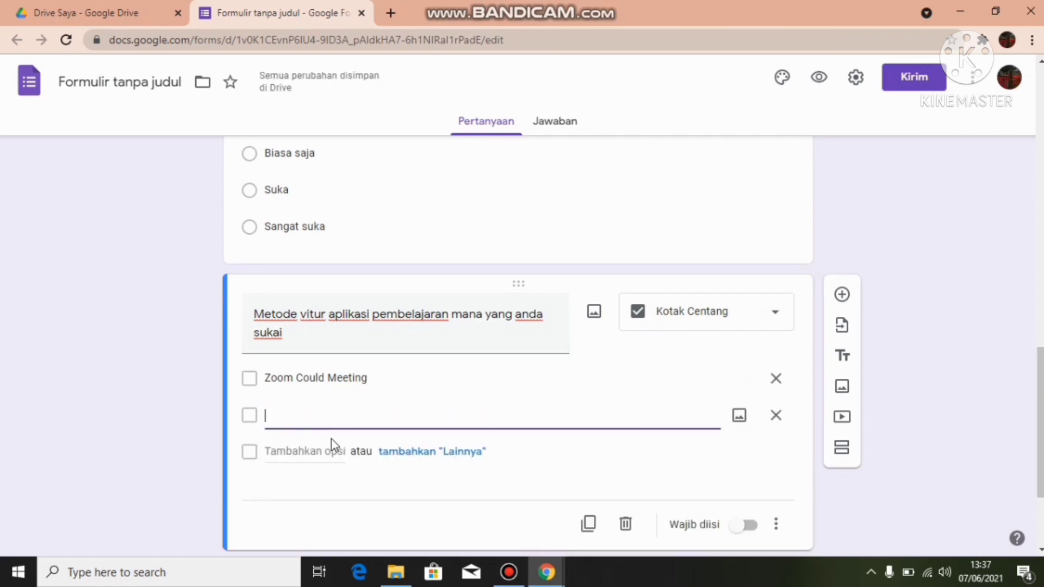
type("Class")
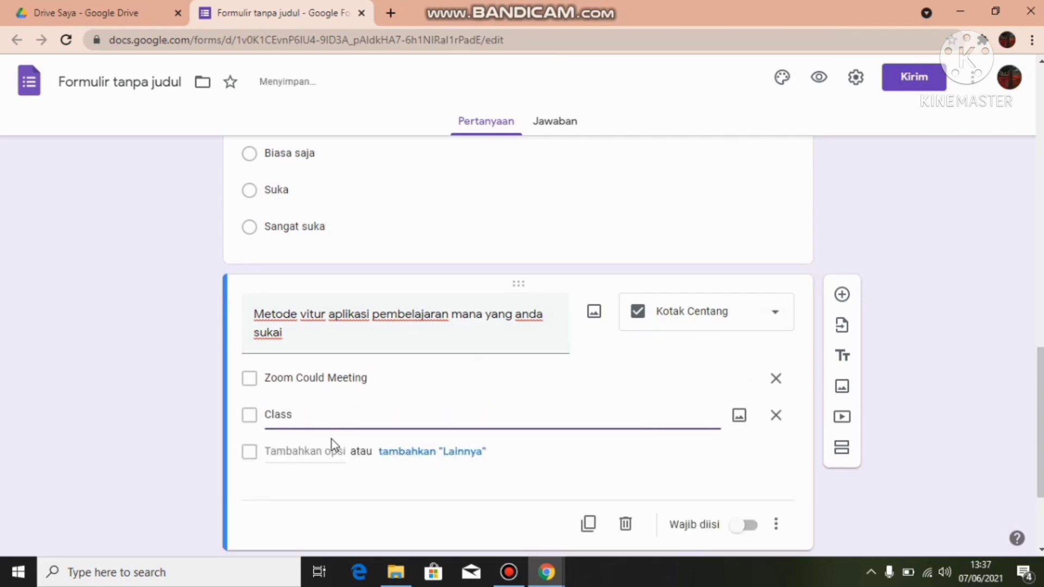
type("room")
key("Return")
key("BackSpace")
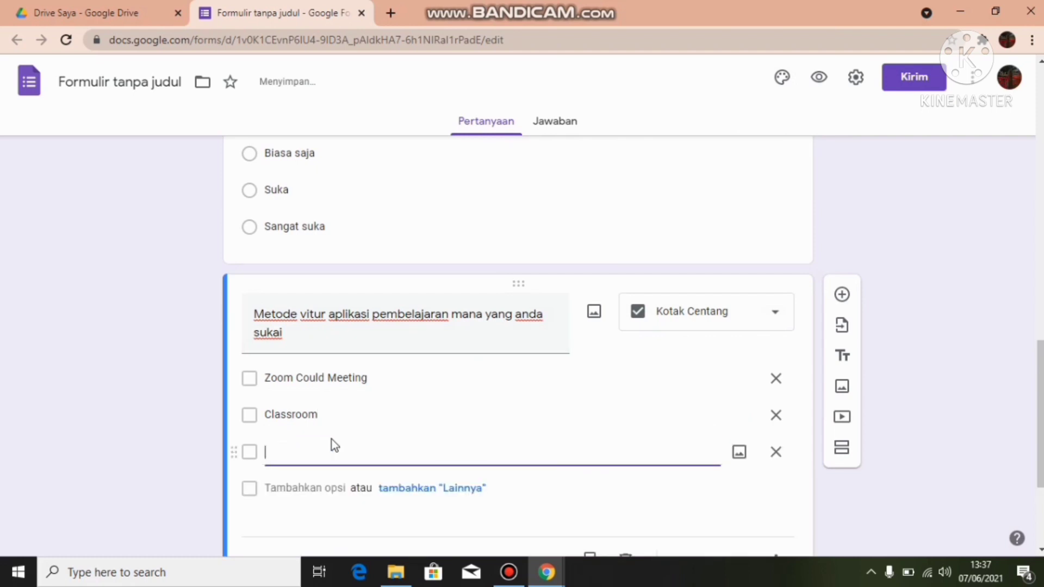
type("Whats")
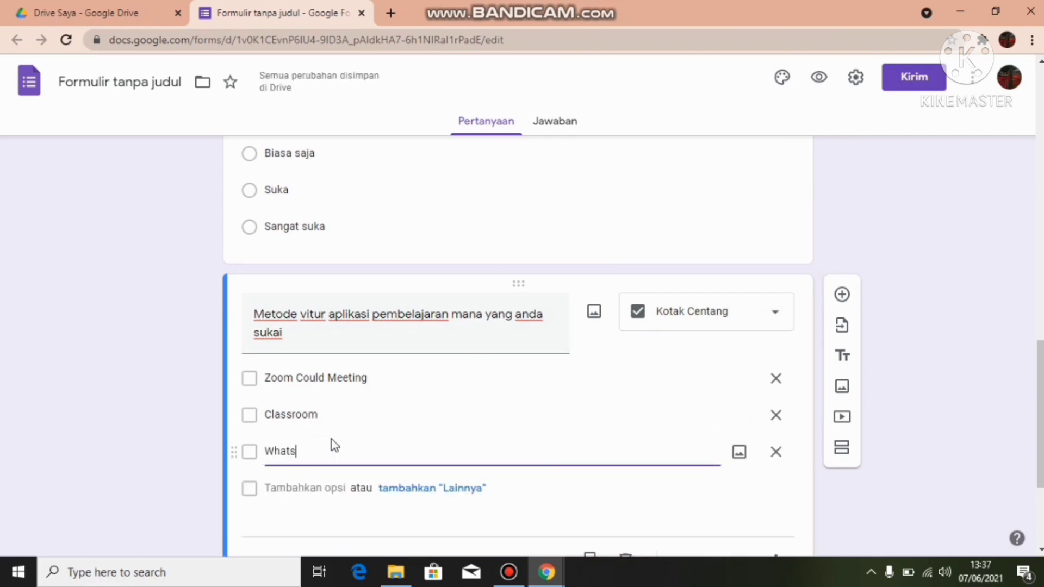
type("app")
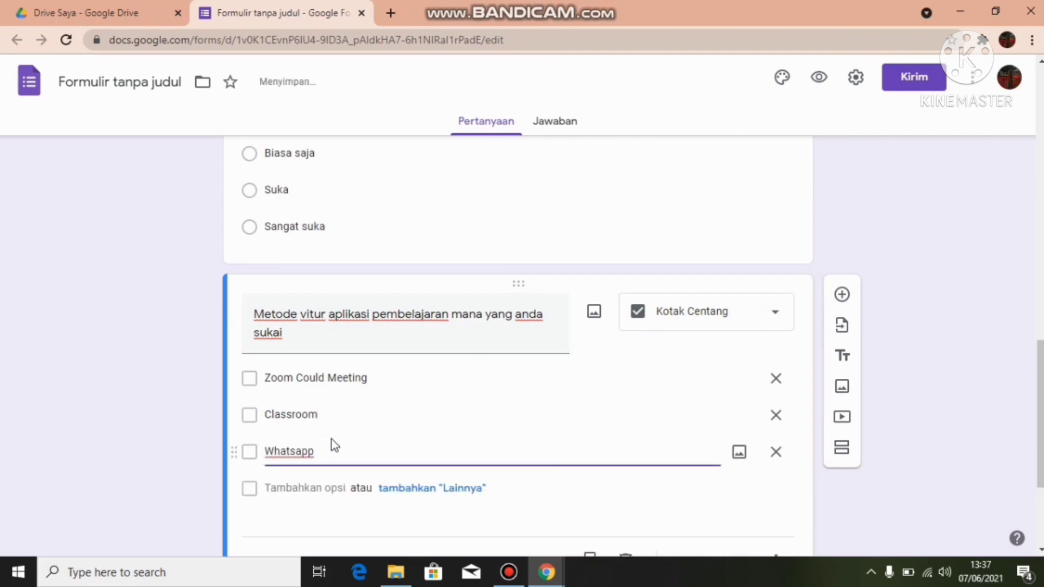
type(" grup")
key("Return")
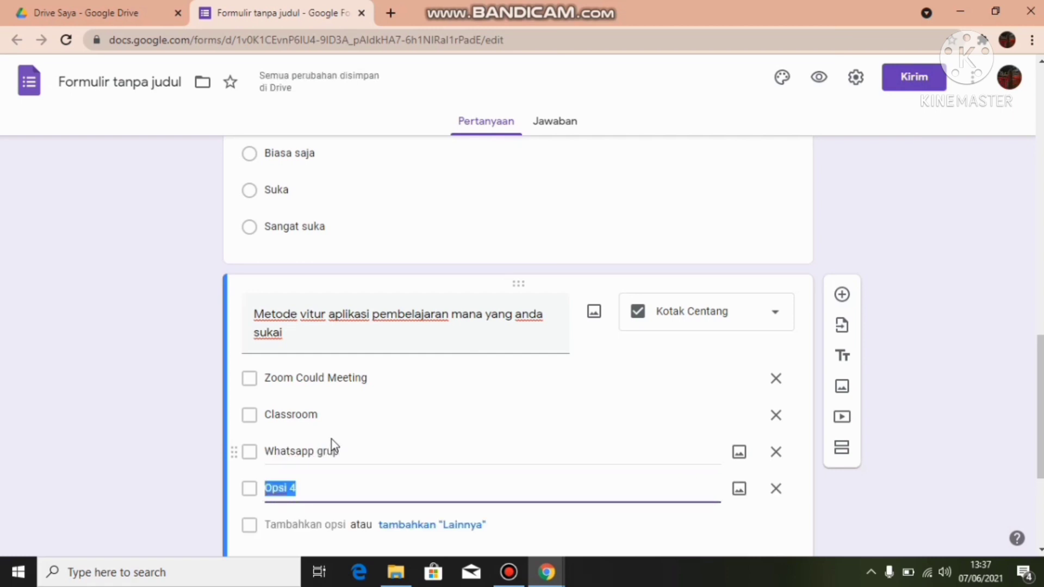
- Enter "Google meet" as the fourth option and remove the surplus fifth option
type("Google ")
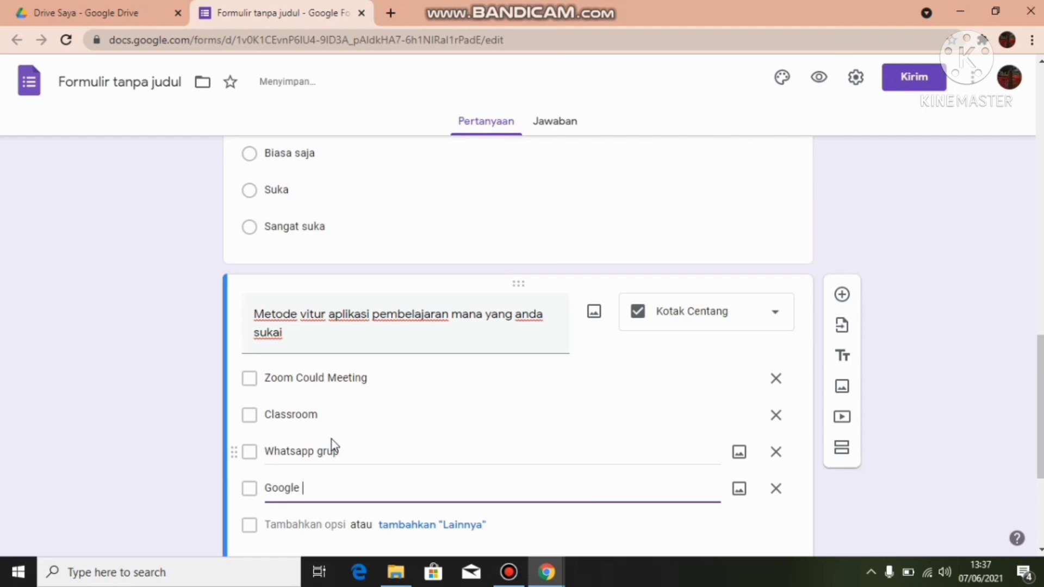
type("meet")
key("Return")
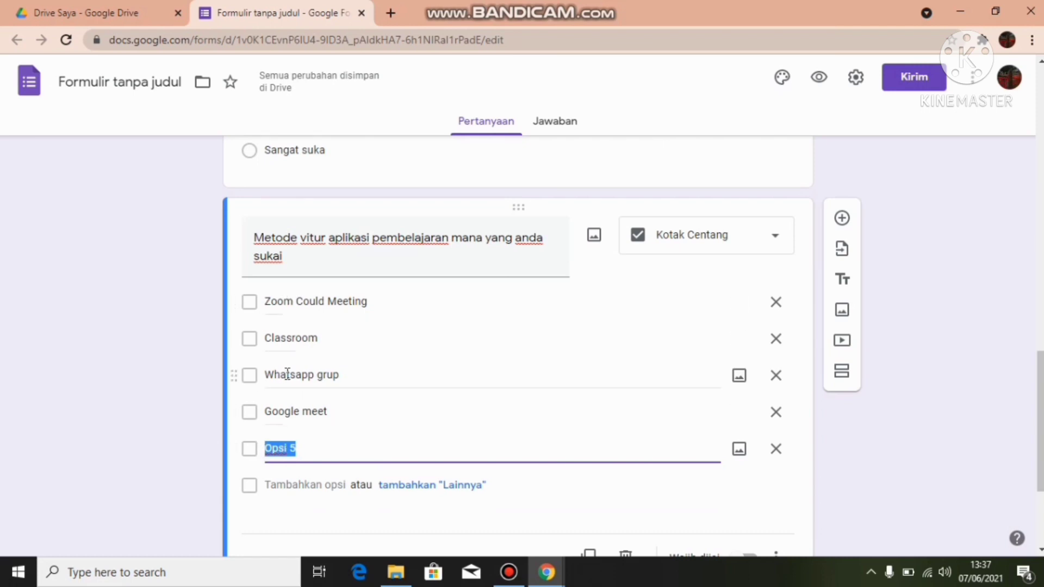
left_click(776, 451)
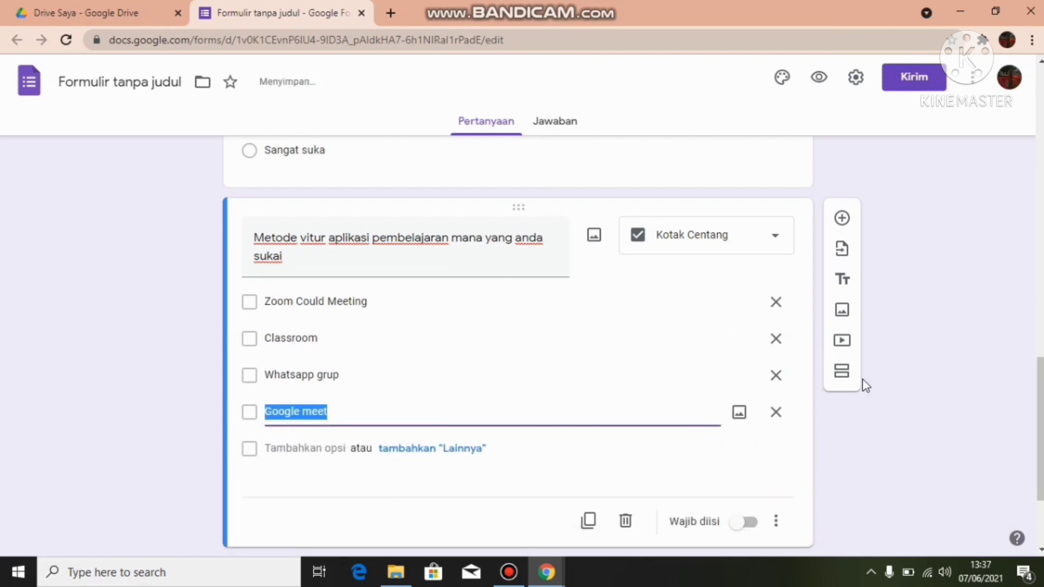
- Mark the "Metode vitur aplikasi" question as required
left_click(746, 532)
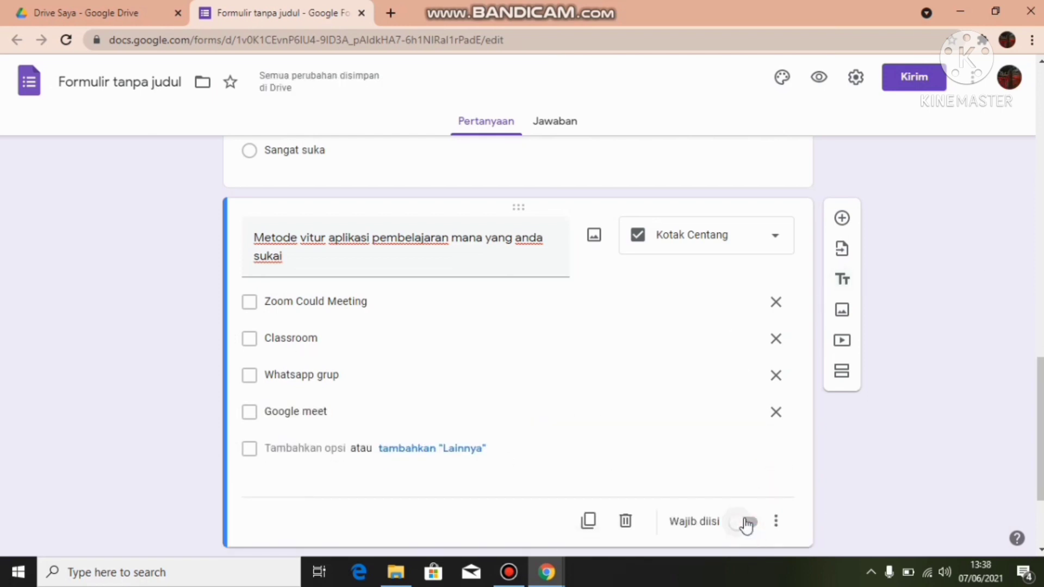
left_click(747, 523)
- Add a new question below it titled "Alasan anda memilih vitur tersebut"
left_click(842, 220)
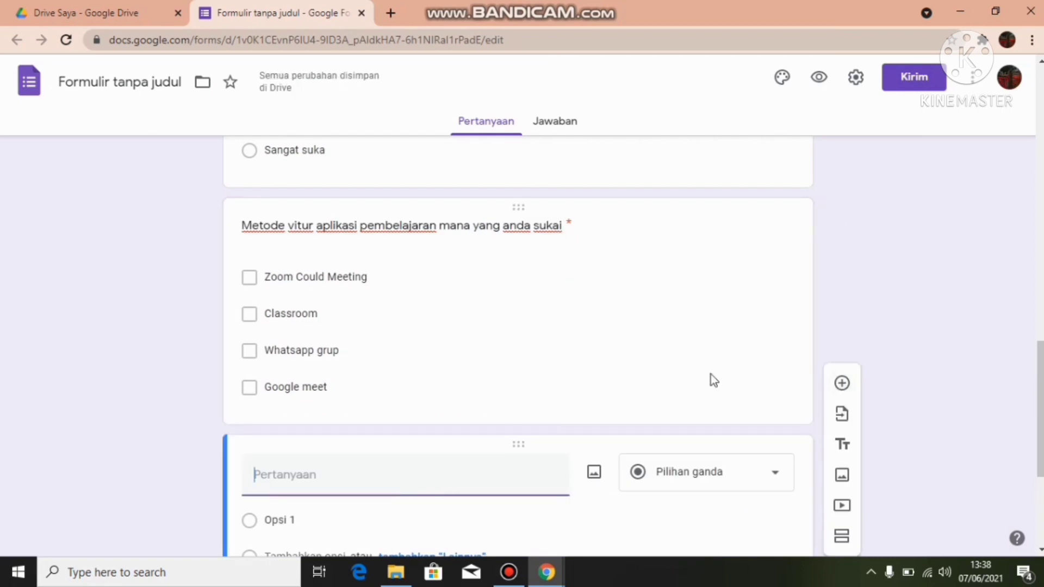
type("Alasan")
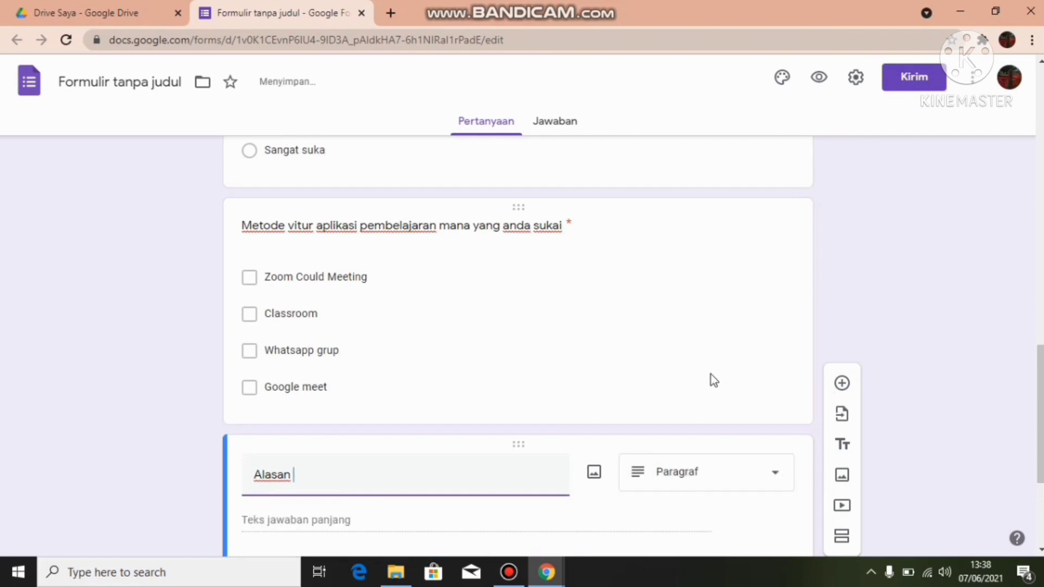
type(" anda me")
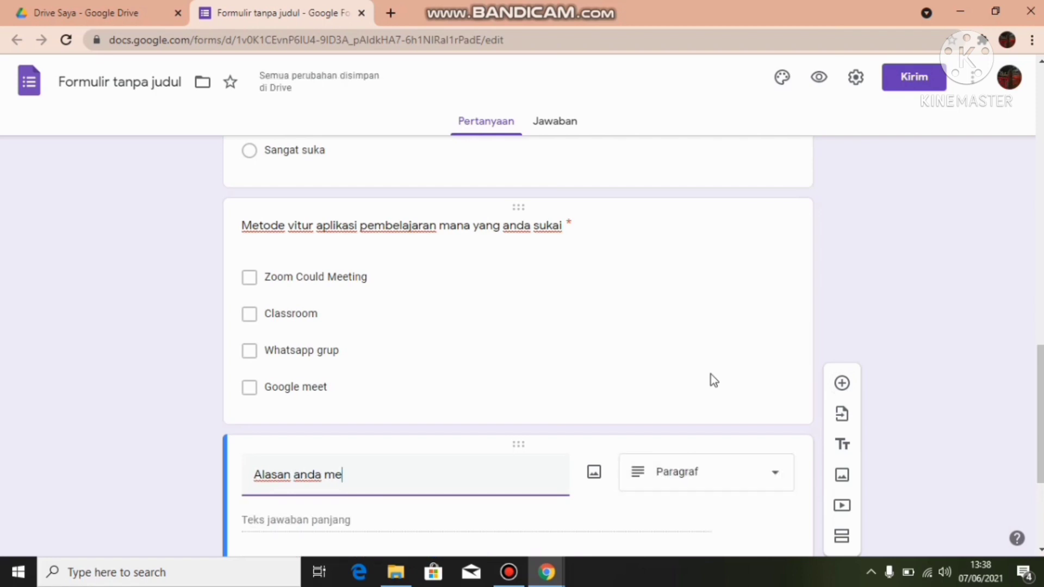
type("milih vitur ter")
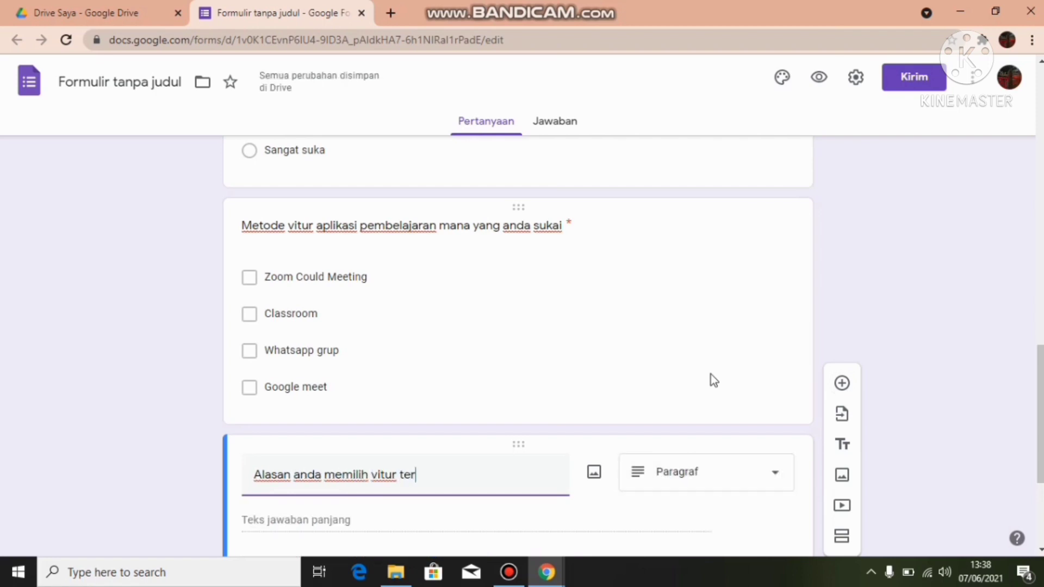
type("sebut")
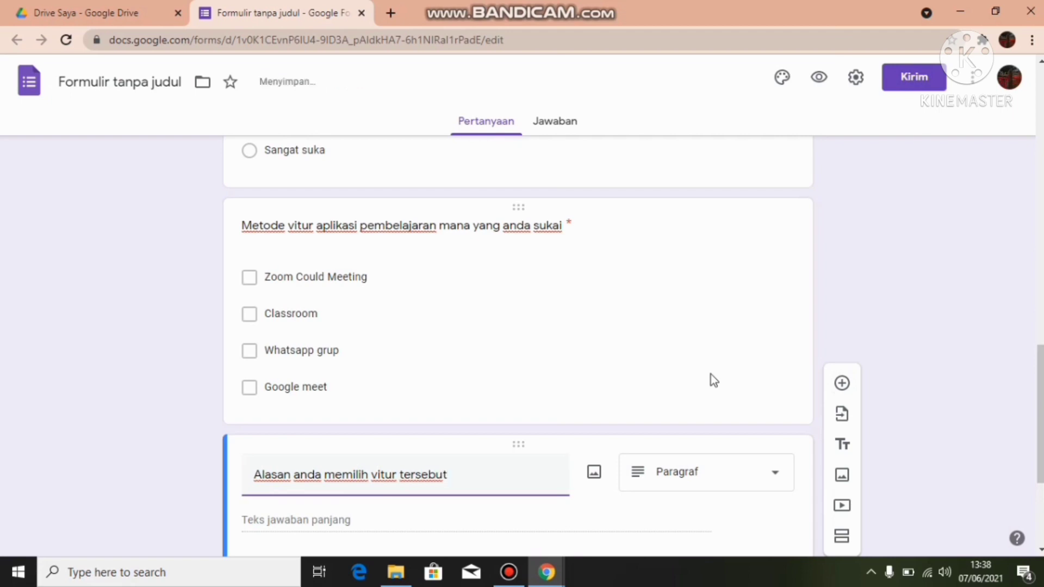
- Set the "Alasan anda memilih vitur tersebut" question's answer type to Paragraf and mark it as required
left_click(701, 477)
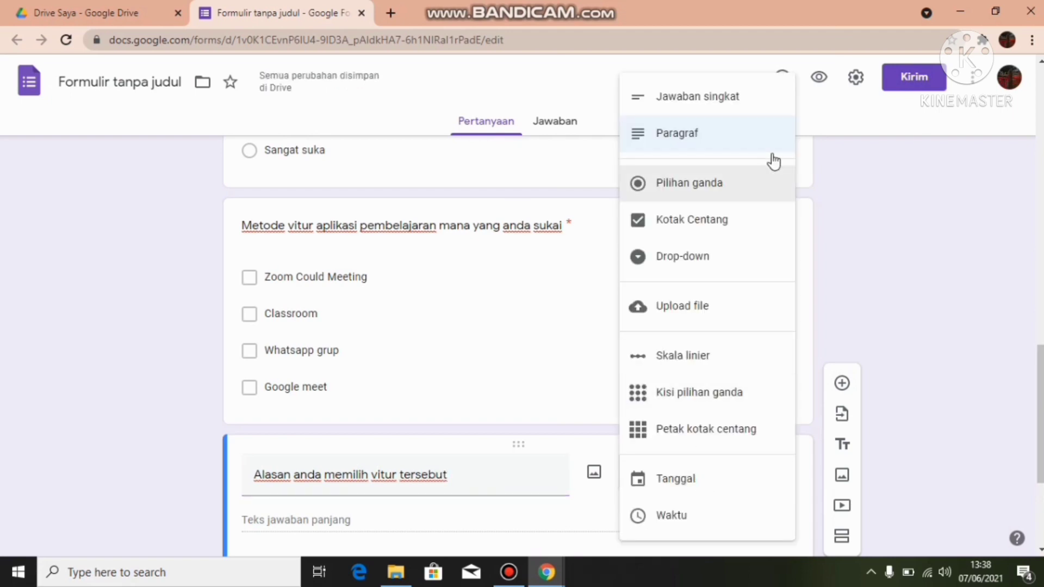
left_click(668, 133)
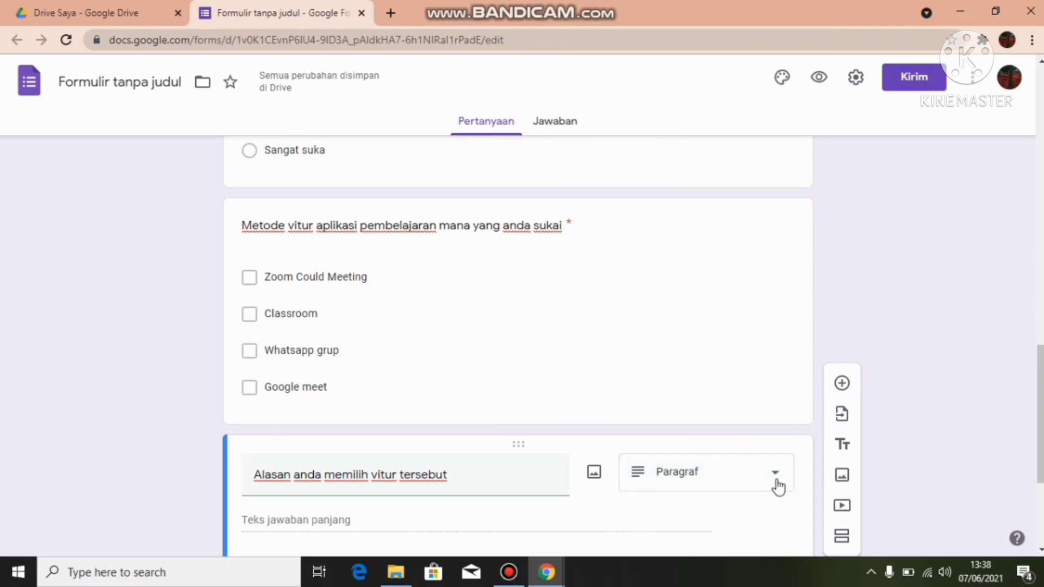
scroll(723, 354, "down", 4)
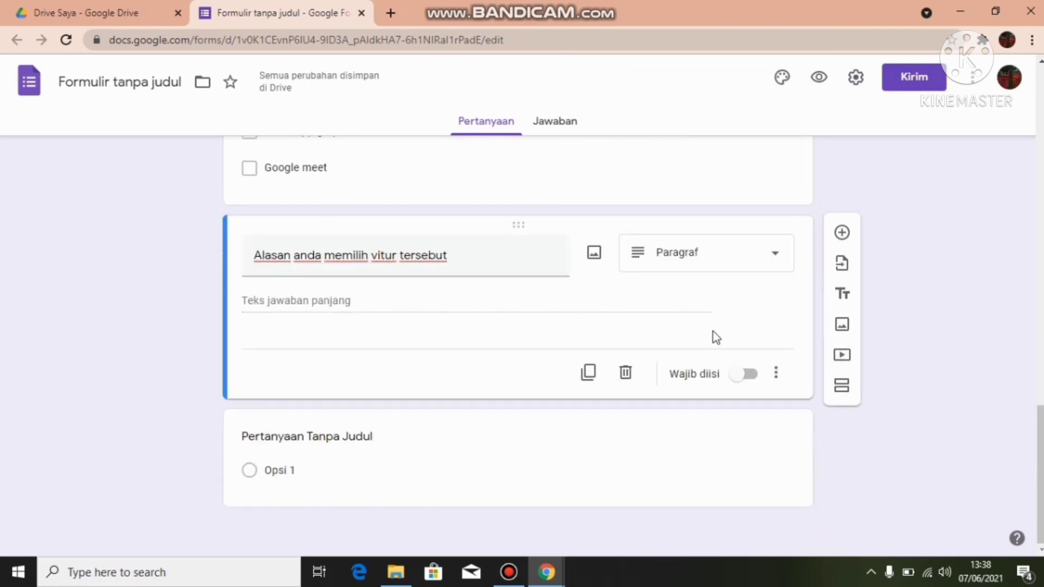
left_click(743, 374)
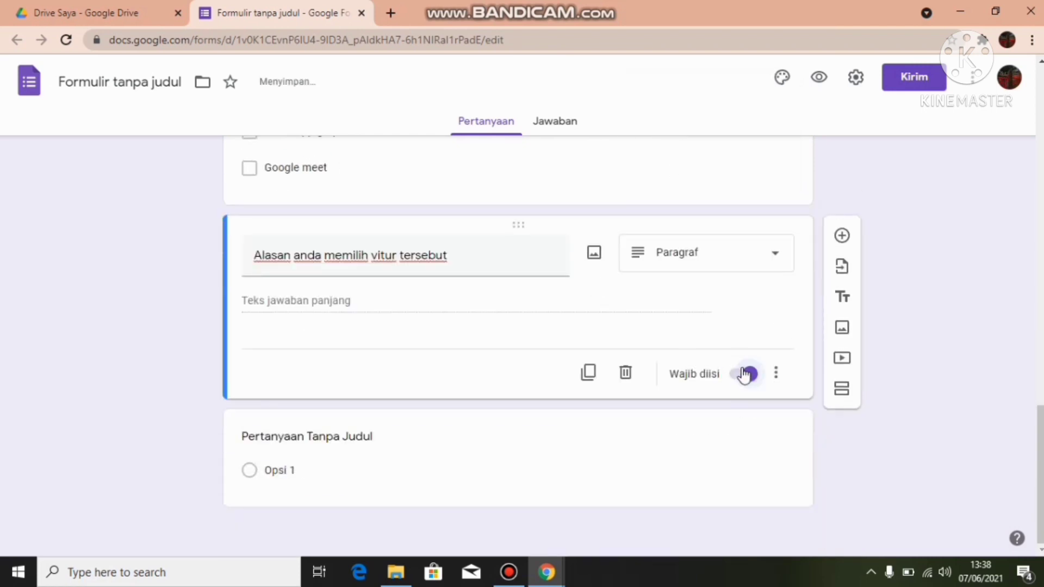
- Add a new question titled "Apakah metode pembelajaran daring yang diterapkan dosen anda sudah efektif"
left_click(842, 237)
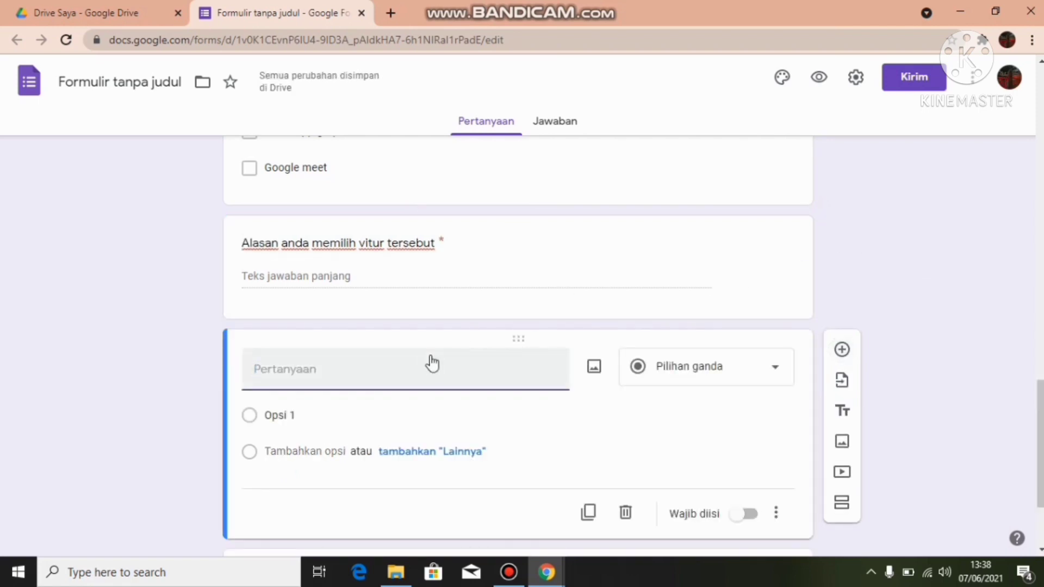
type("Apakah")
type("metode pembelaja")
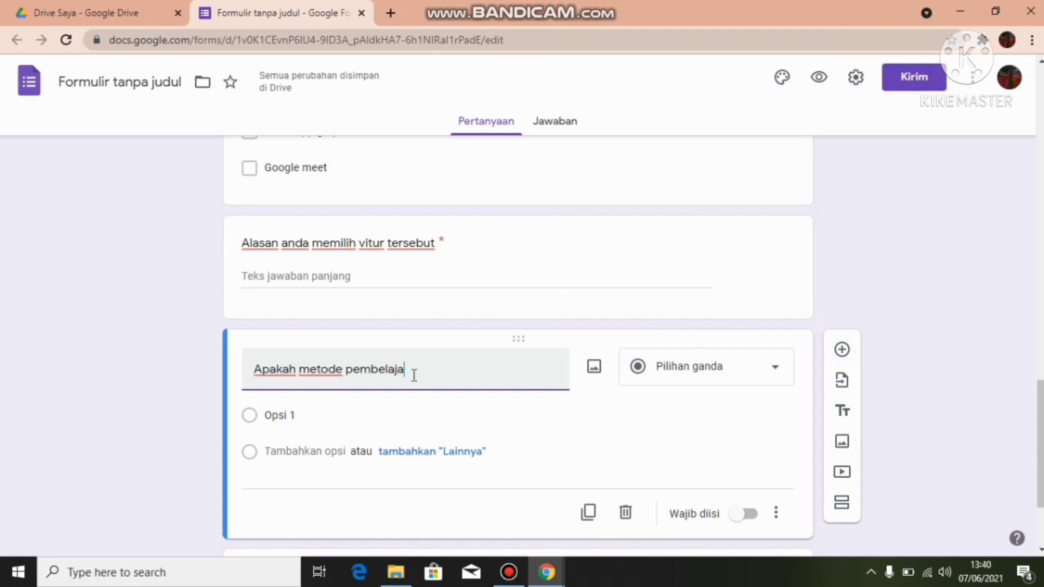
type("ran daring ")
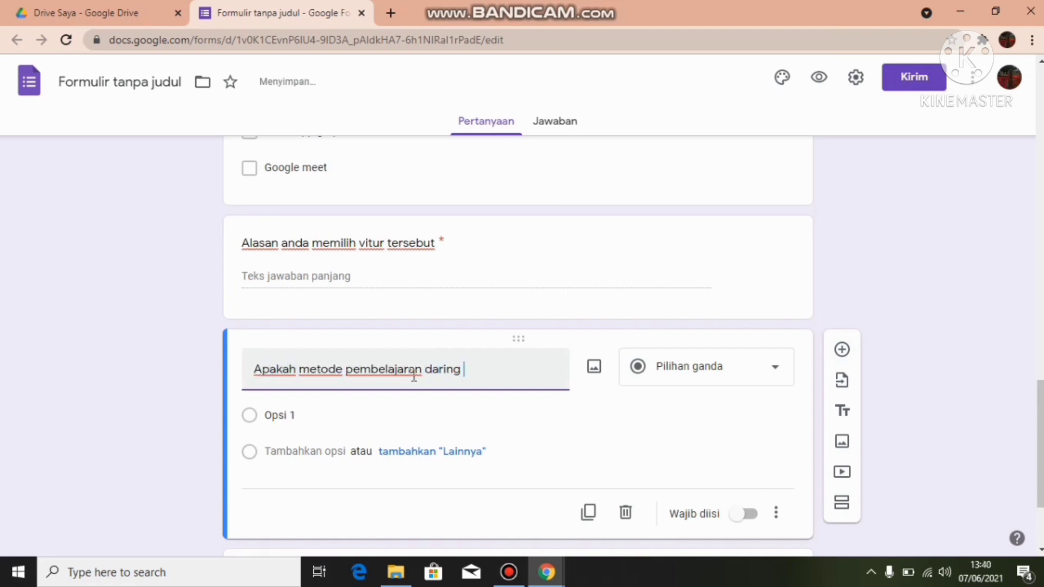
type("yang diterapkan d")
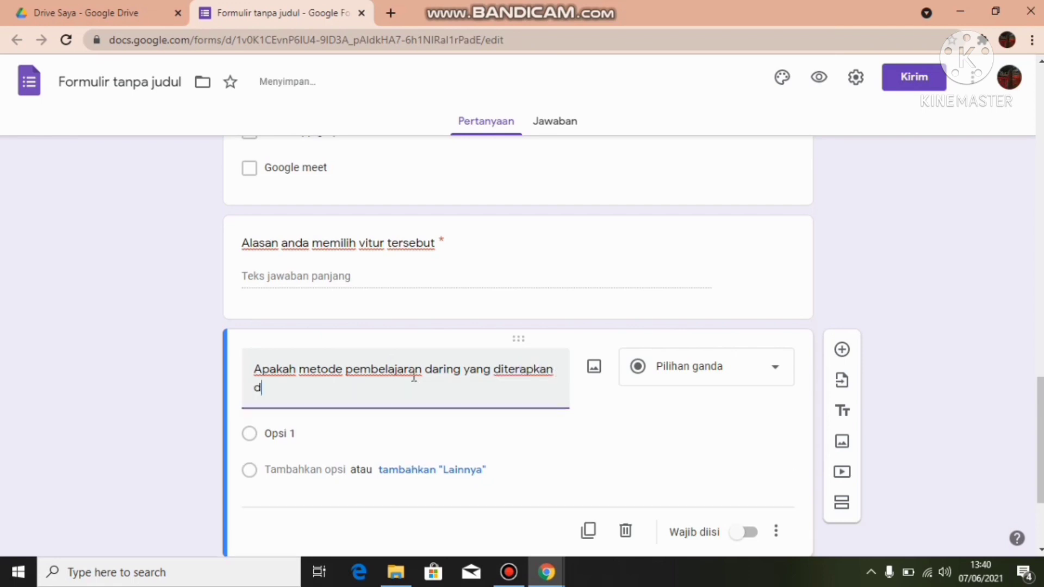
type("osen anda su")
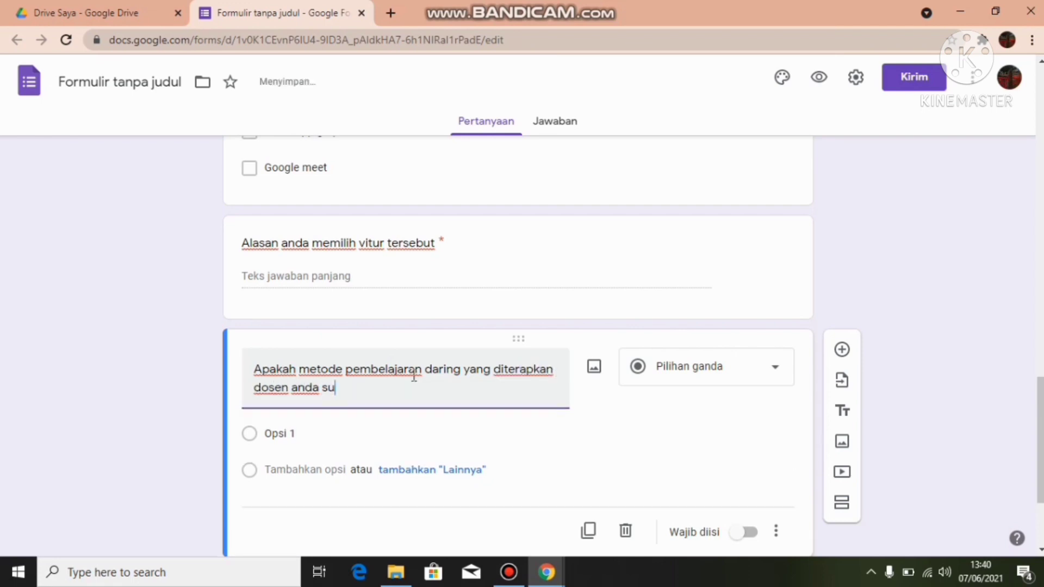
type("dah efektif")
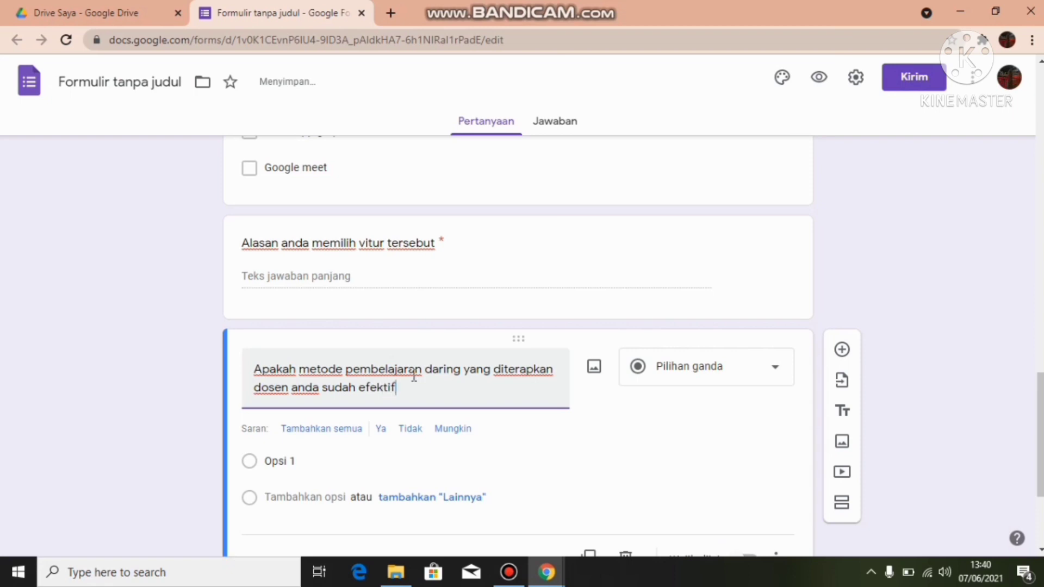
- Make the "Apakah metode pembelajaran daring" question a required Skala linier ranging from 1 to 5
left_click(674, 373)
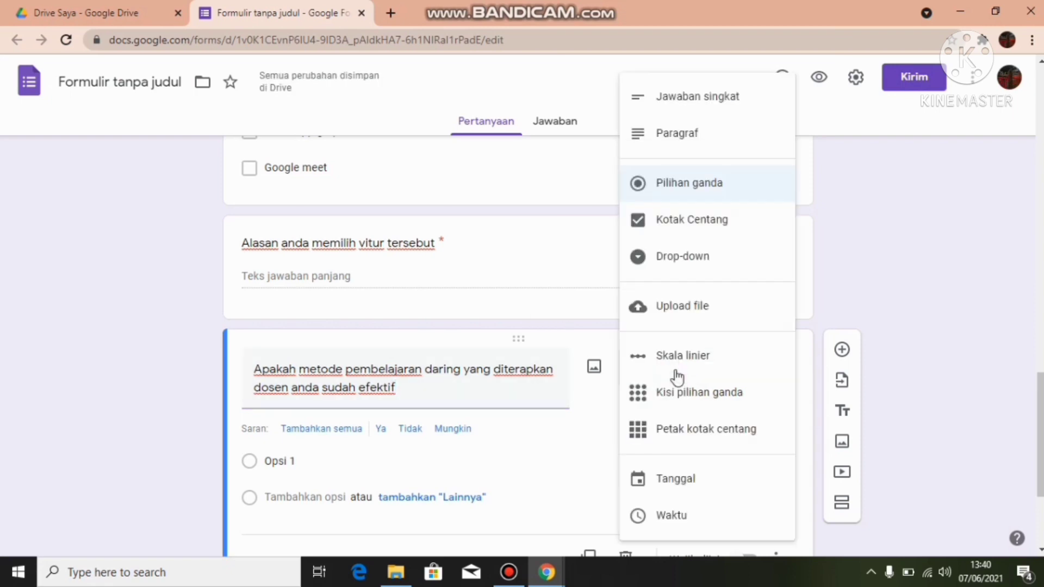
left_click(728, 361)
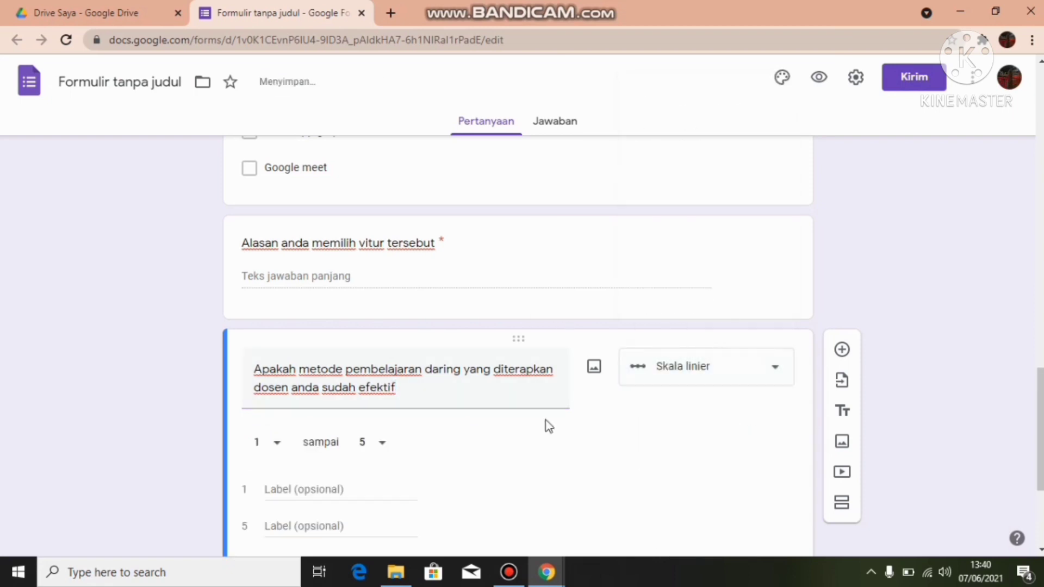
left_click(266, 446)
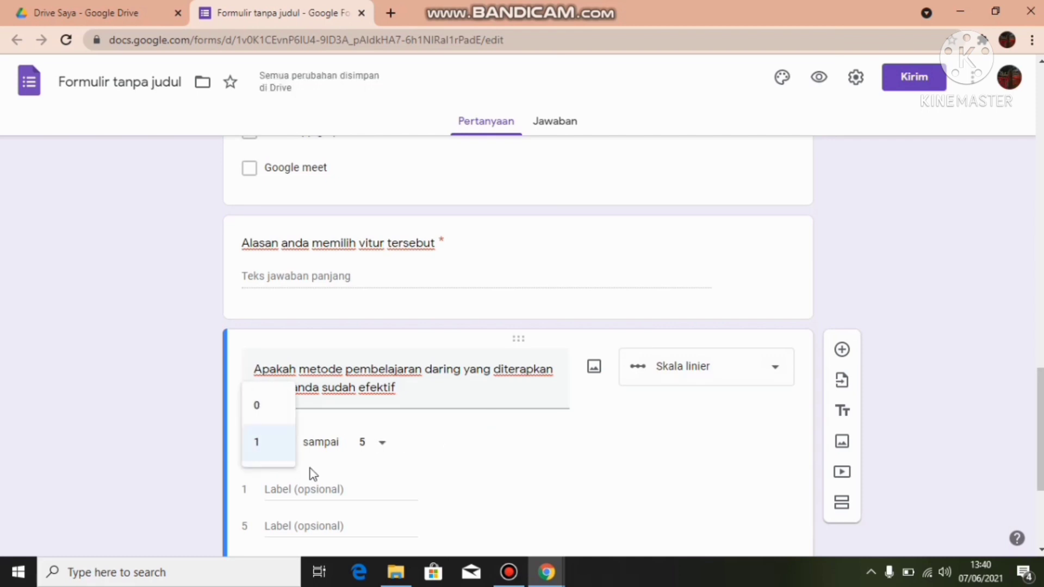
left_click(375, 442)
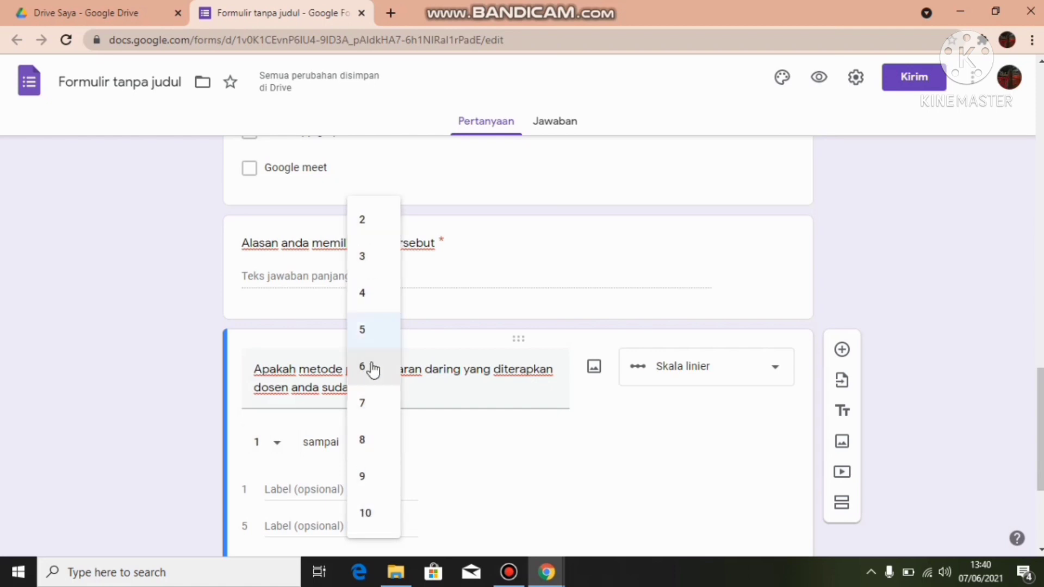
left_click(362, 338)
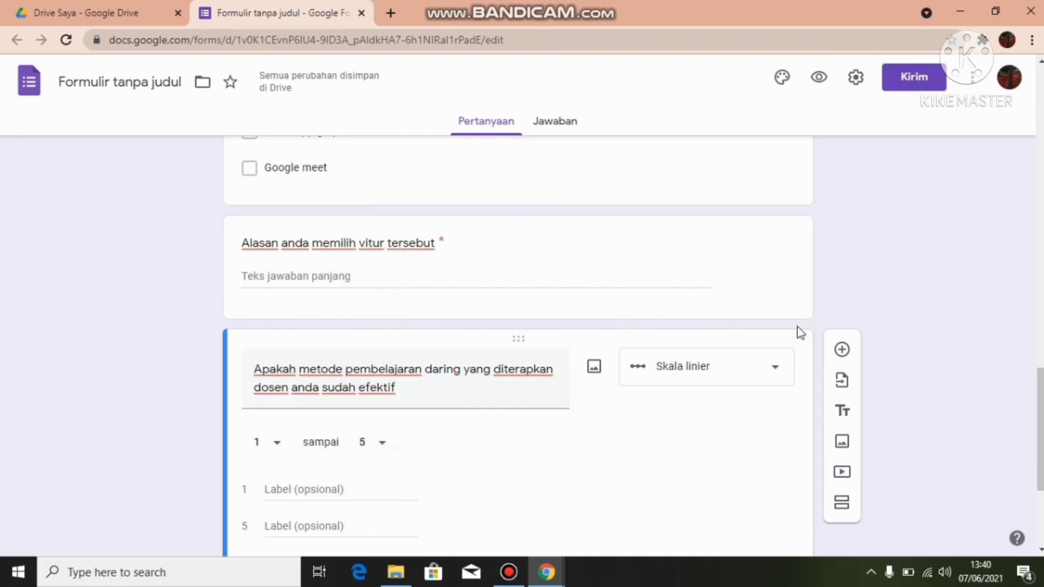
scroll(680, 451, "down", 3)
left_click(751, 435)
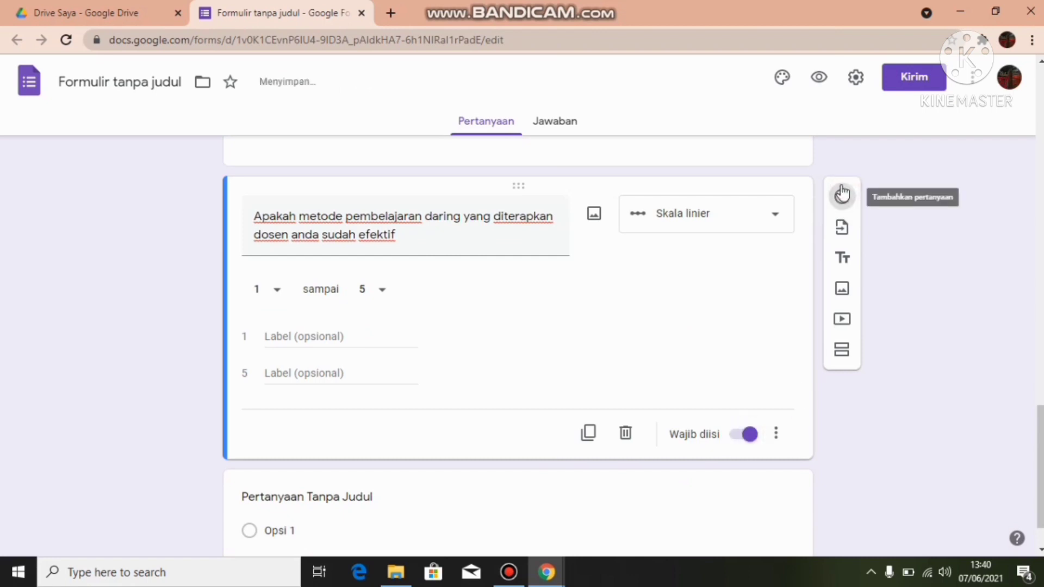
left_click(842, 196)
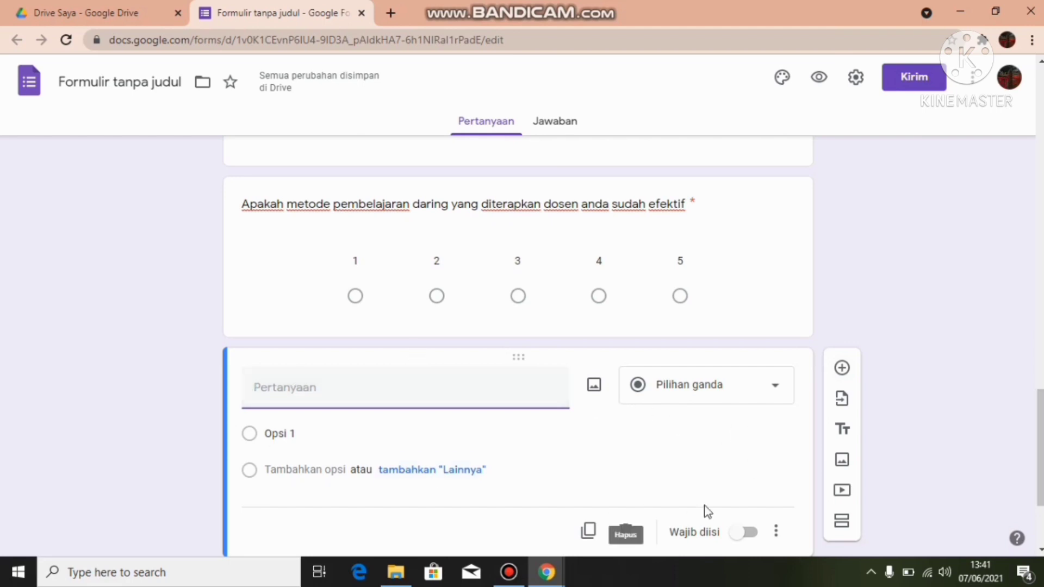
scroll(751, 424, "down", 3)
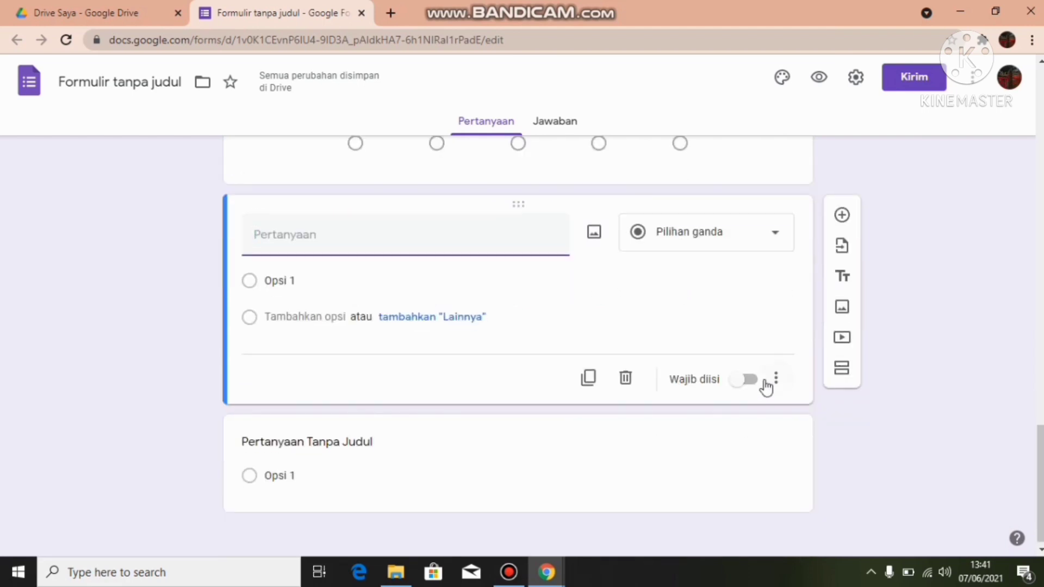
left_click(625, 374)
- Delete the leftover "Pertanyaan Tanpa Judul" question at the end of the form
left_click(458, 478)
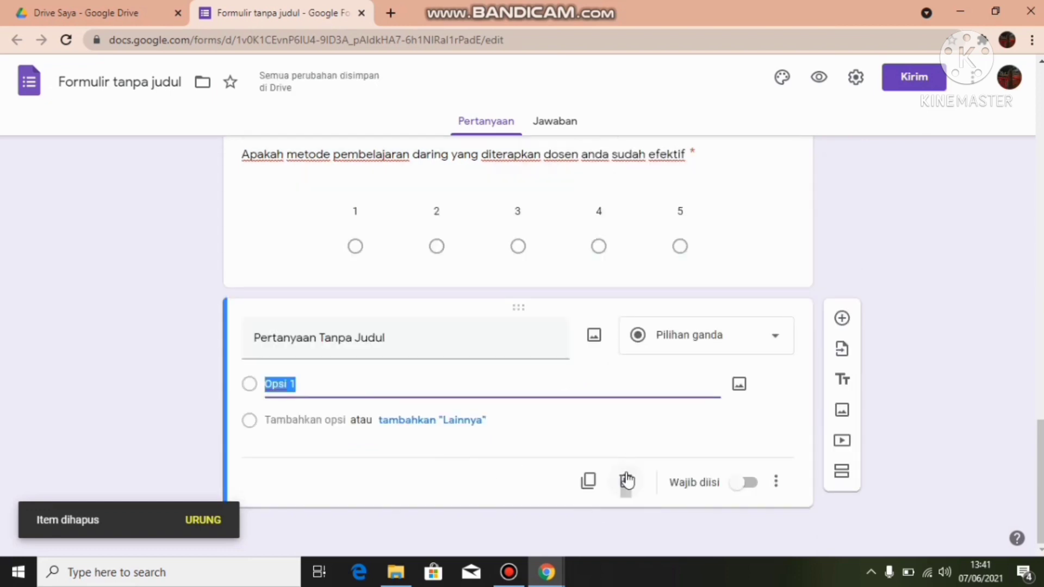
left_click(627, 480)
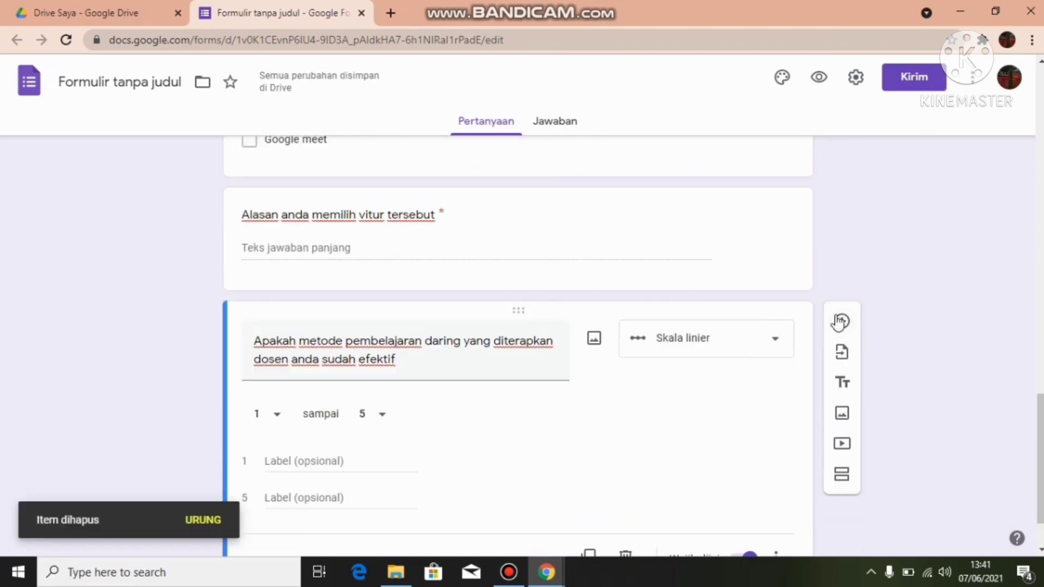
scroll(668, 261, "up", 15)
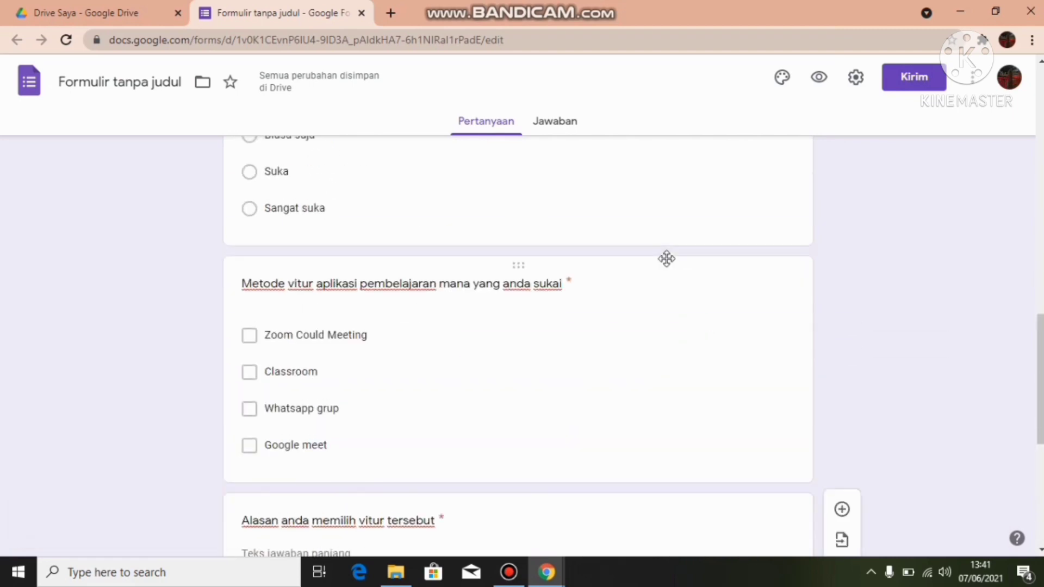
scroll(666, 258, "up", 5)
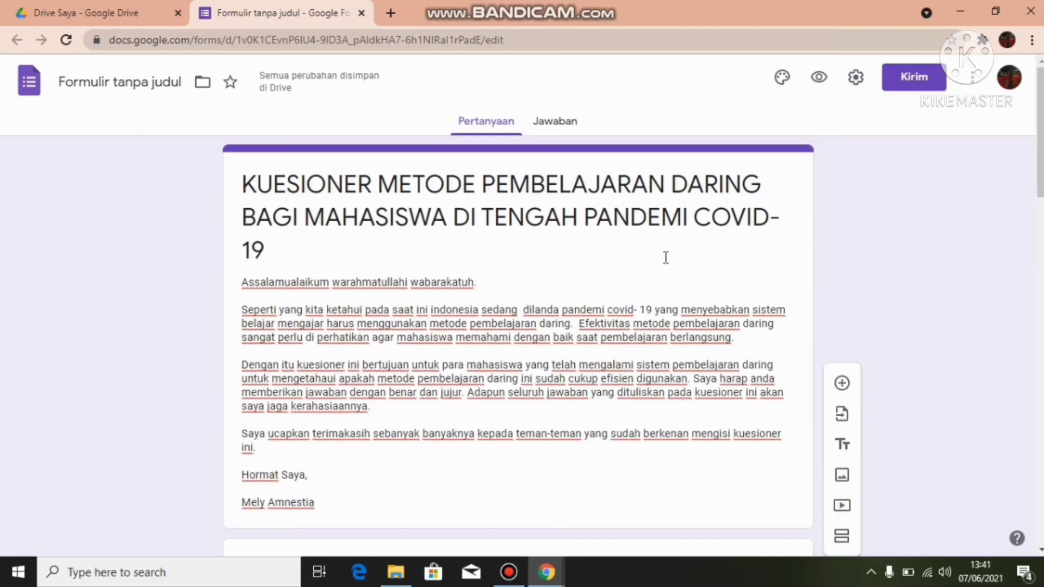
scroll(665, 258, "down", 20)
scroll(685, 228, "up", 20)
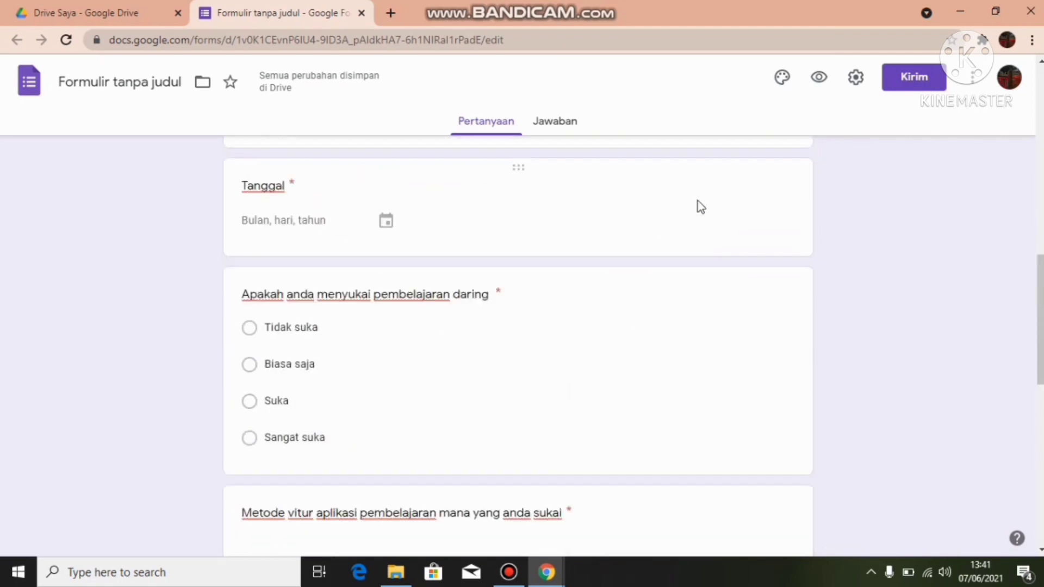
- Try different theme colours for the form, including red, purple, blue, grey and blue-grey
left_click(782, 77)
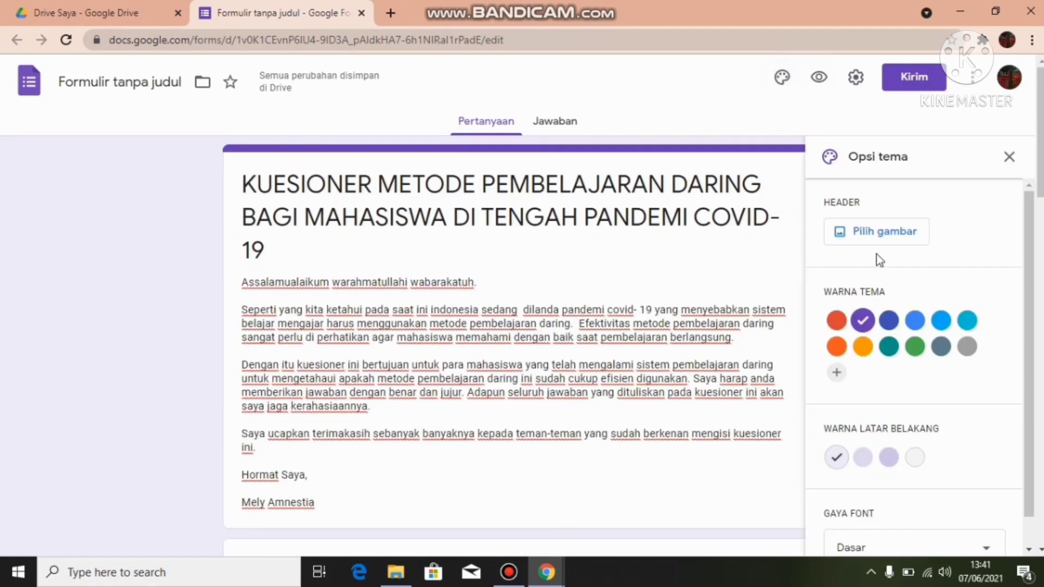
left_click(837, 325)
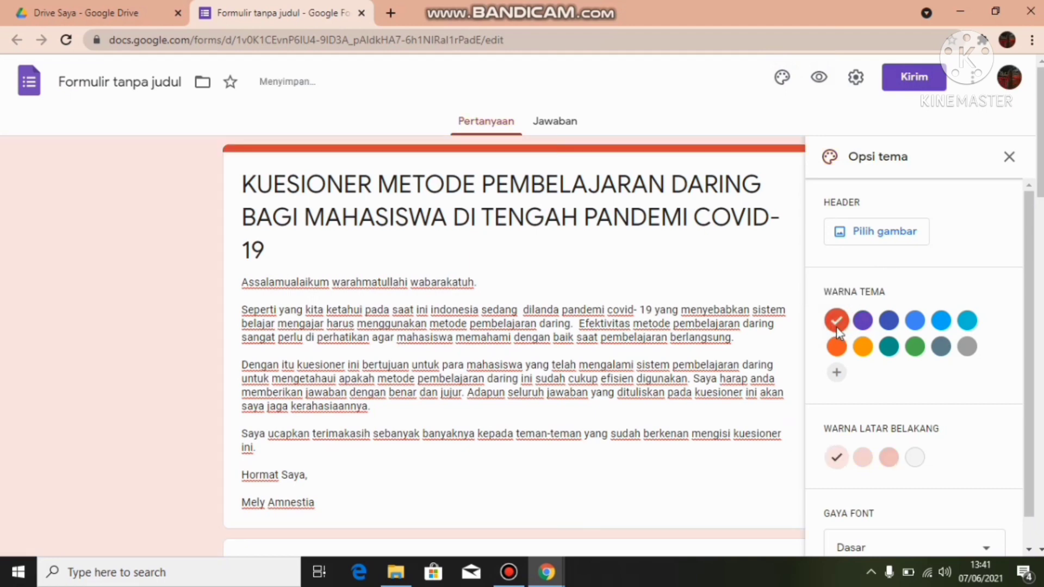
left_click(863, 320)
left_click(889, 321)
left_click(938, 323)
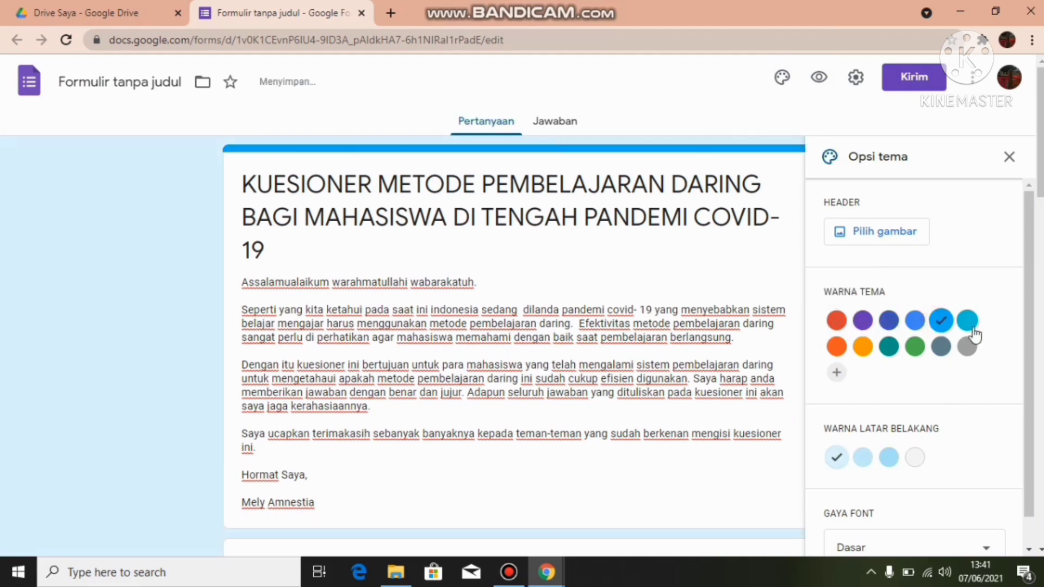
left_click(968, 346)
left_click(941, 346)
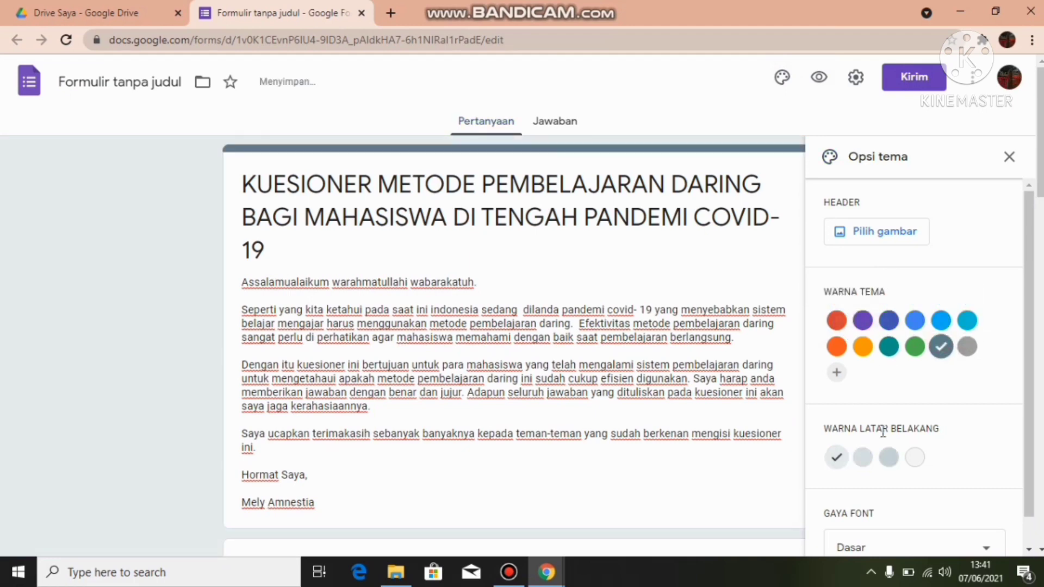
- Try the other background shades of the blue-grey theme, and set the theme colour to red
left_click(888, 457)
left_click(916, 458)
left_click(837, 458)
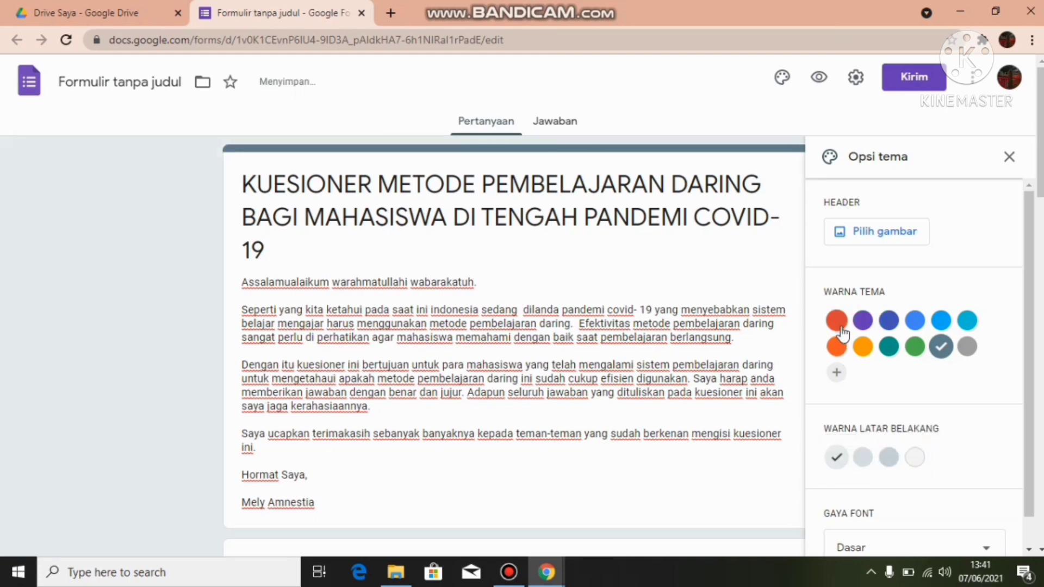
left_click(836, 320)
- Try the Dekoratif, Formal and Lucu font styles on the form, and set the font style back to Dasar
scroll(933, 457, "down", 4)
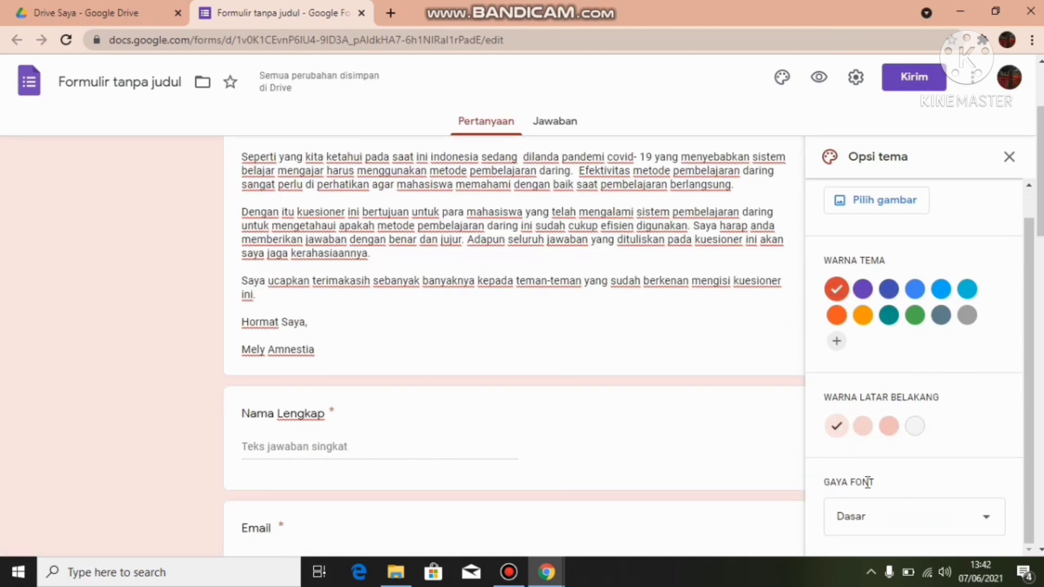
left_click(870, 517)
left_click(878, 455)
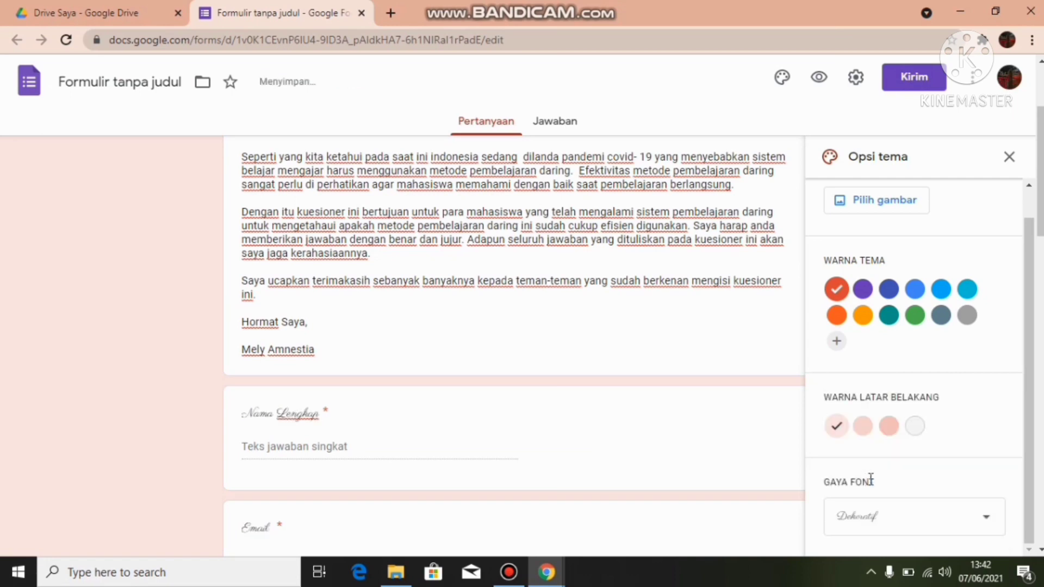
scroll(513, 207, "up", 3)
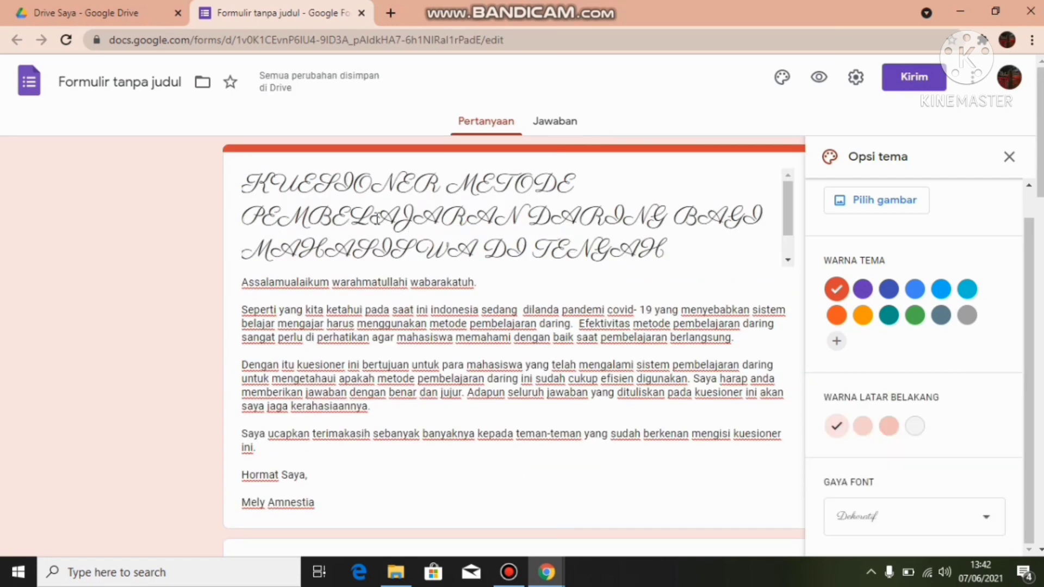
left_click(905, 516)
left_click(903, 497)
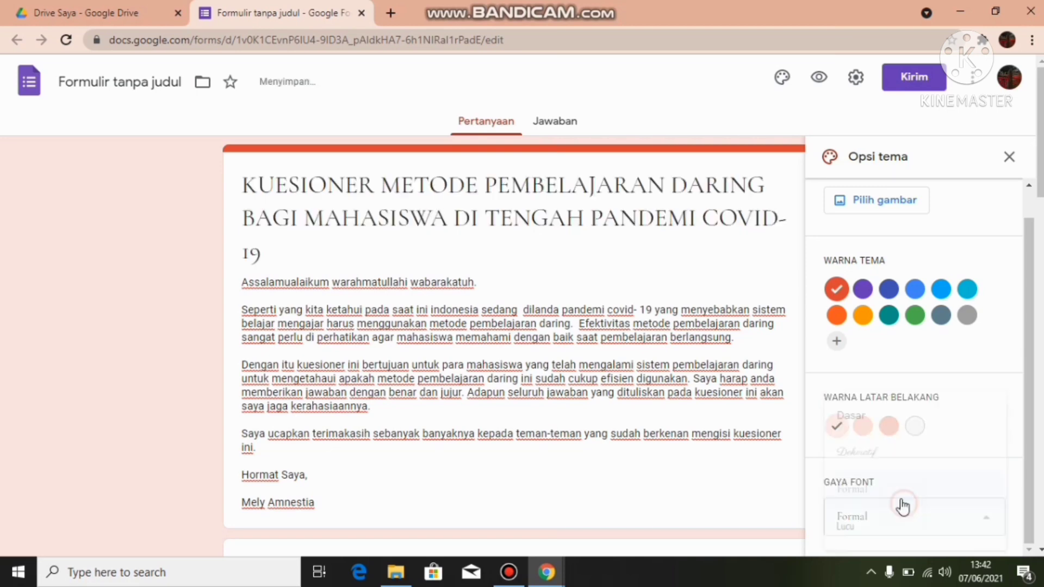
left_click(897, 516)
left_click(894, 526)
left_click(898, 518)
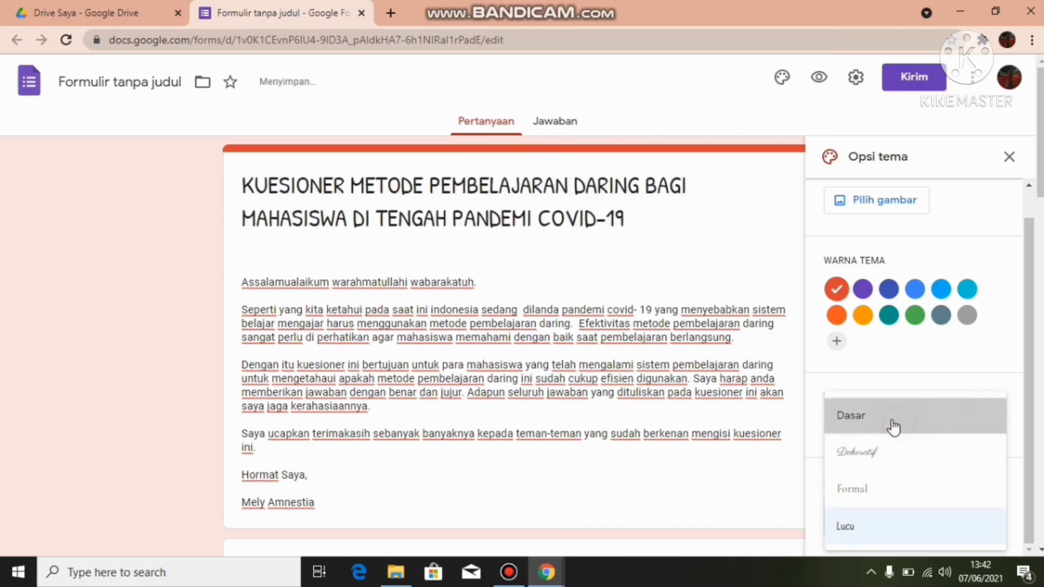
left_click(892, 427)
- Apply the red and pink swirling ink picture from the Kantor dan Sekolah themes as the form's header image, and close the theme options
scroll(905, 231, "up", 1)
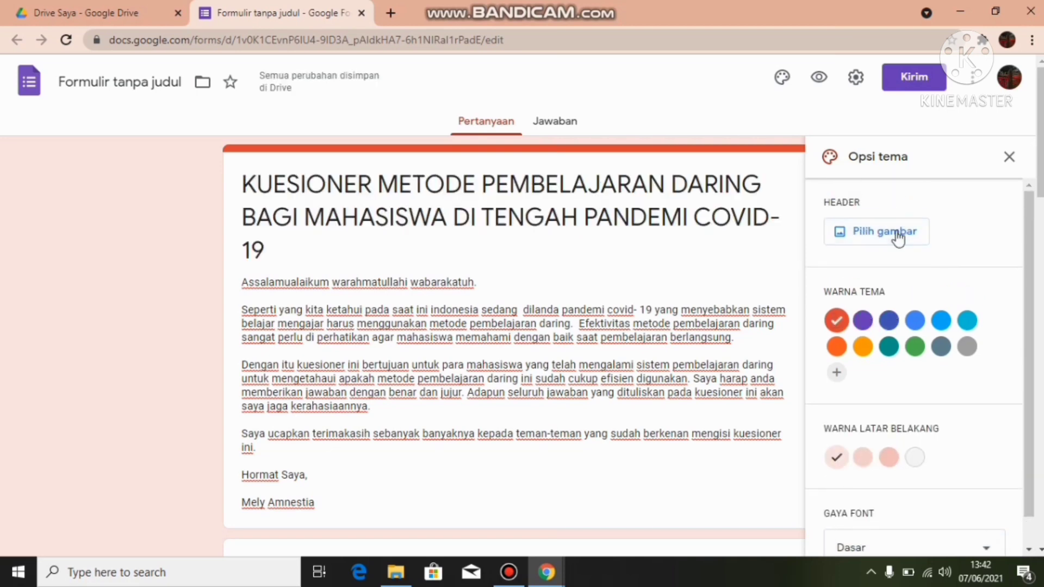
left_click(847, 234)
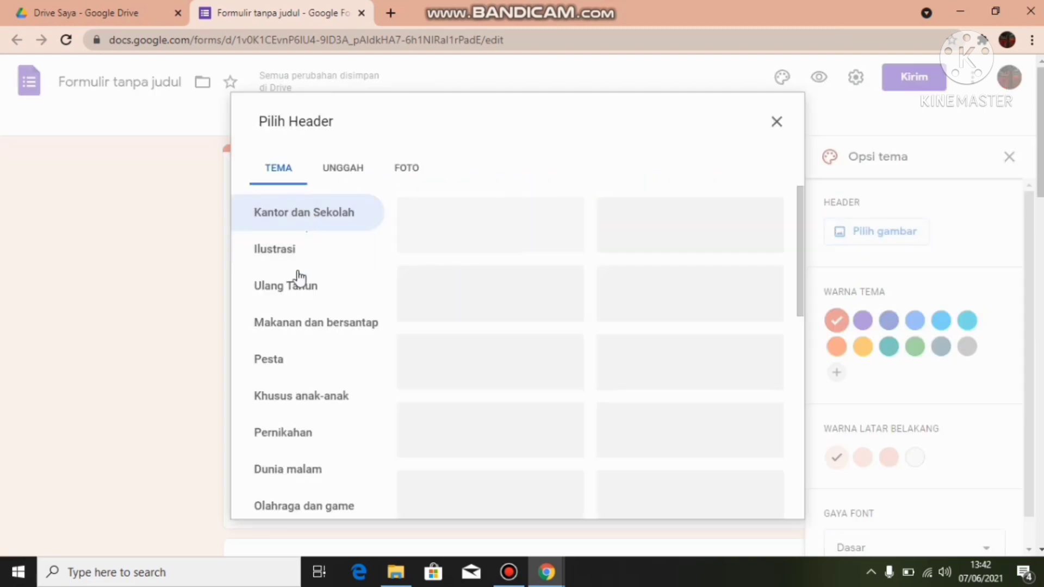
scroll(344, 478, "down", 1)
scroll(402, 258, "up", 1)
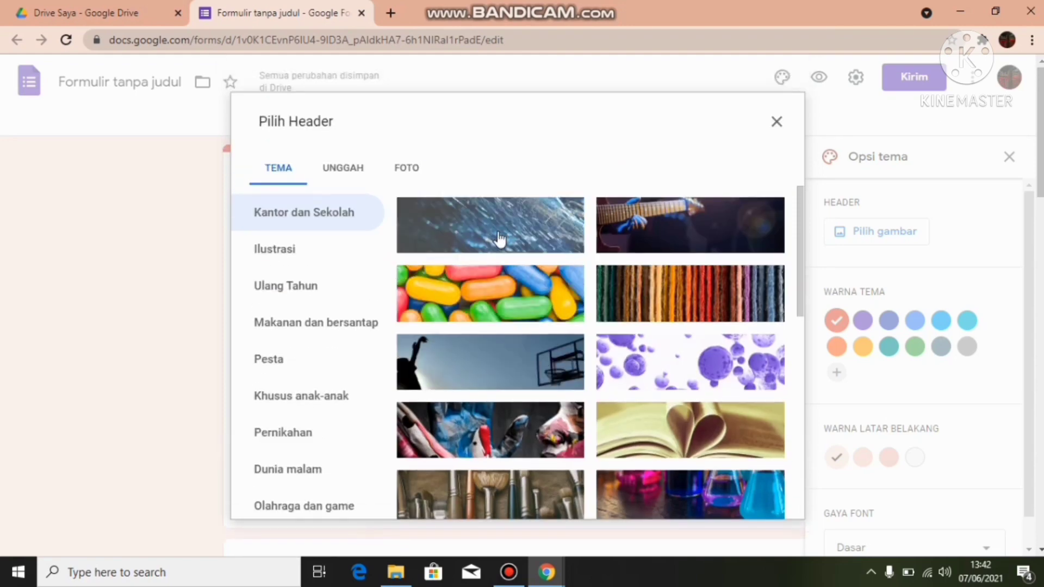
scroll(609, 332, "down", 1)
scroll(609, 333, "down", 10)
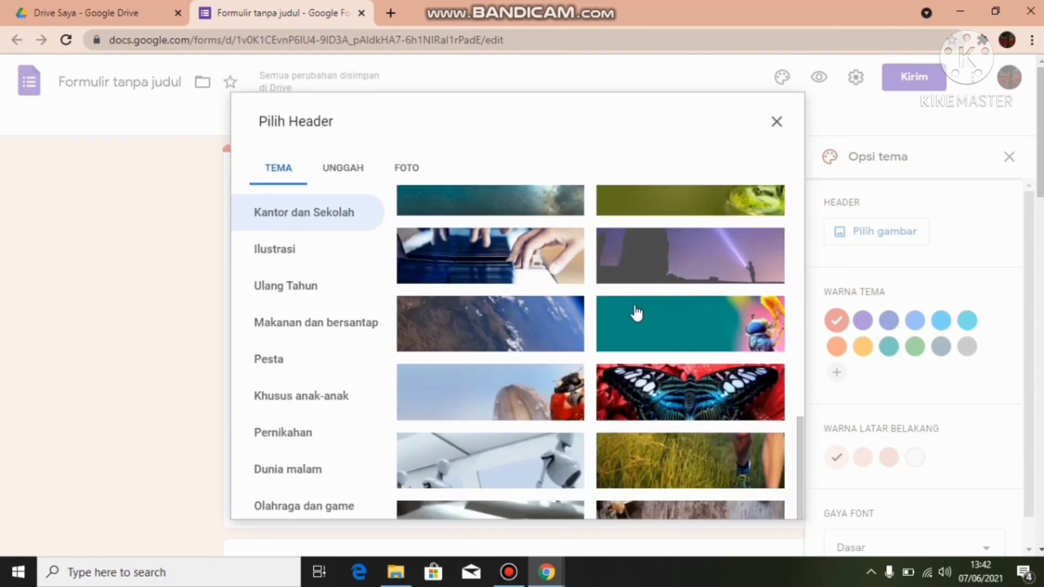
scroll(623, 323, "up", 3)
left_click(533, 344)
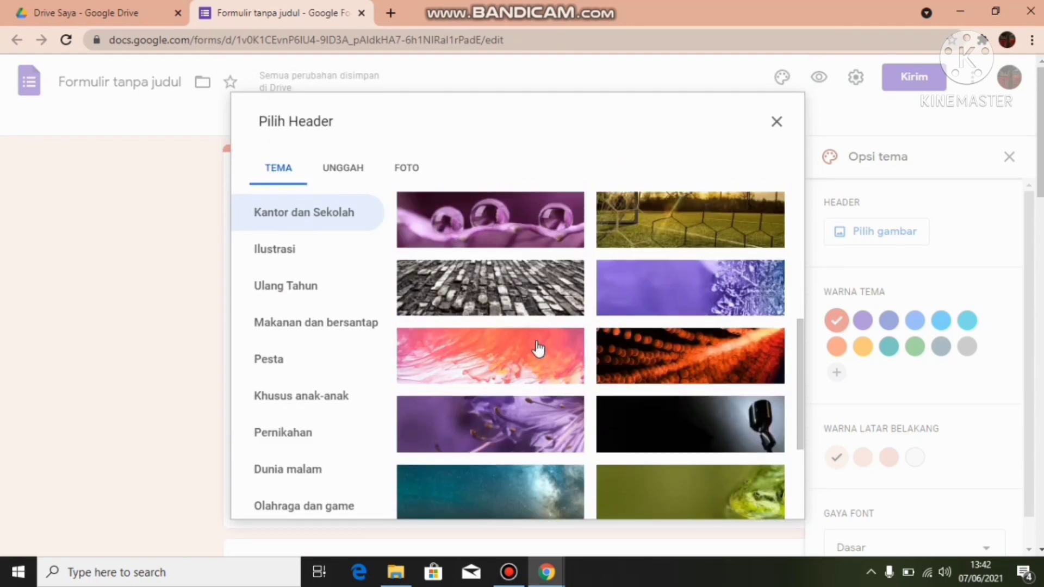
left_click(535, 347)
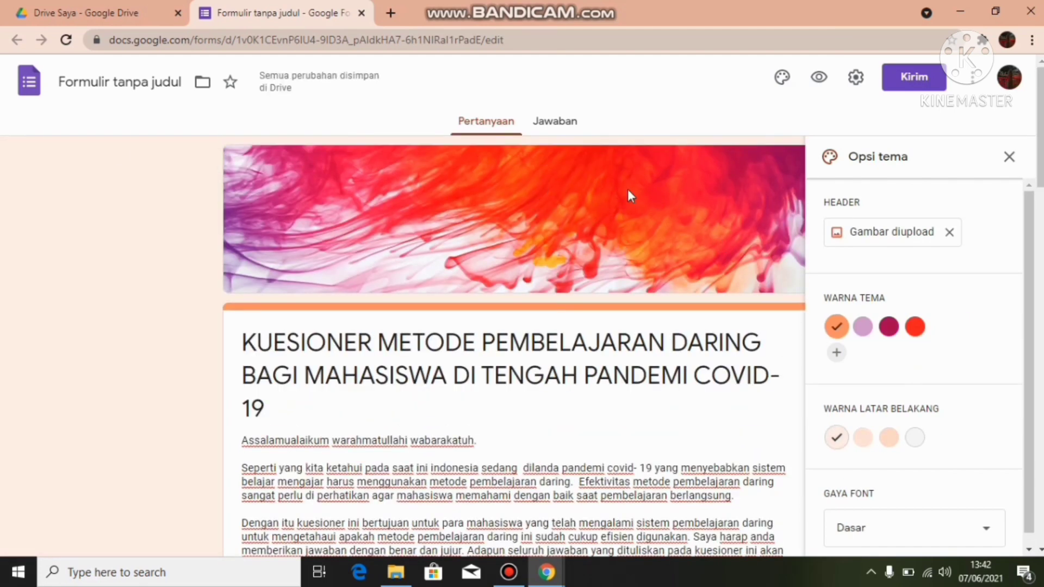
left_click(1010, 158)
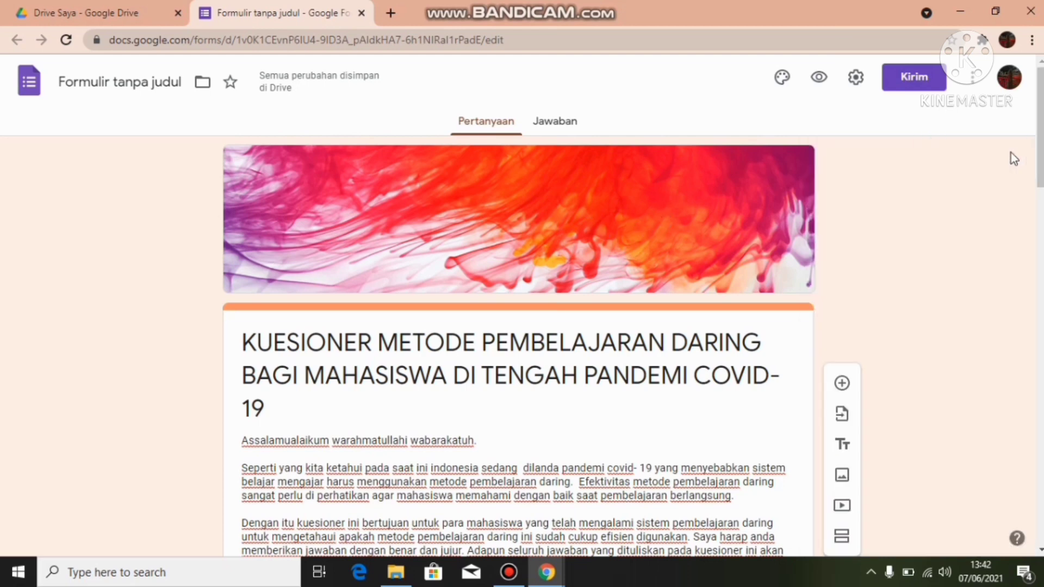
- Preview the form as respondents see it, check it from the header to the last question, and return to the editor
left_click(818, 77)
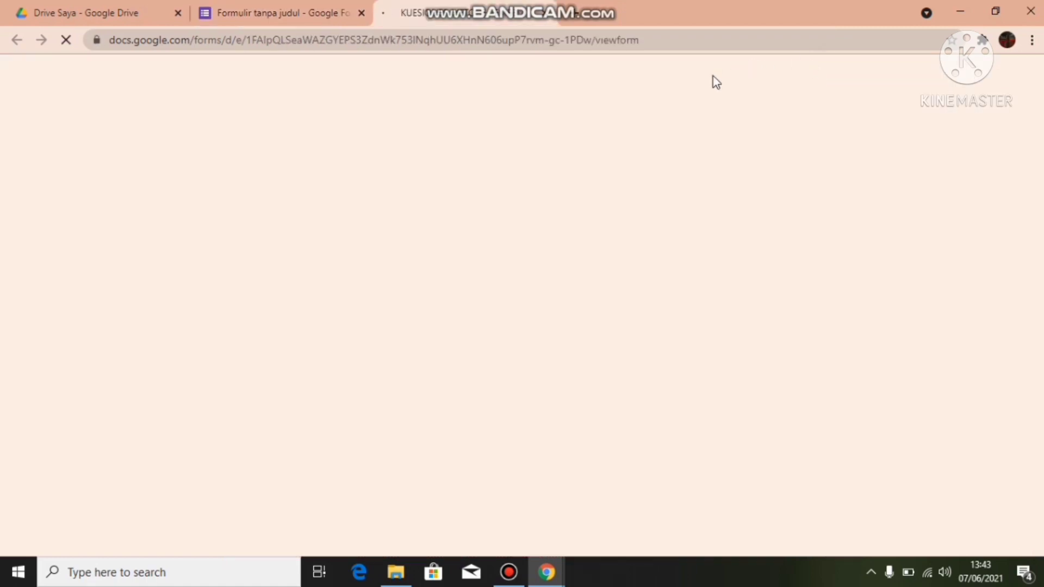
scroll(690, 157, "down", 5)
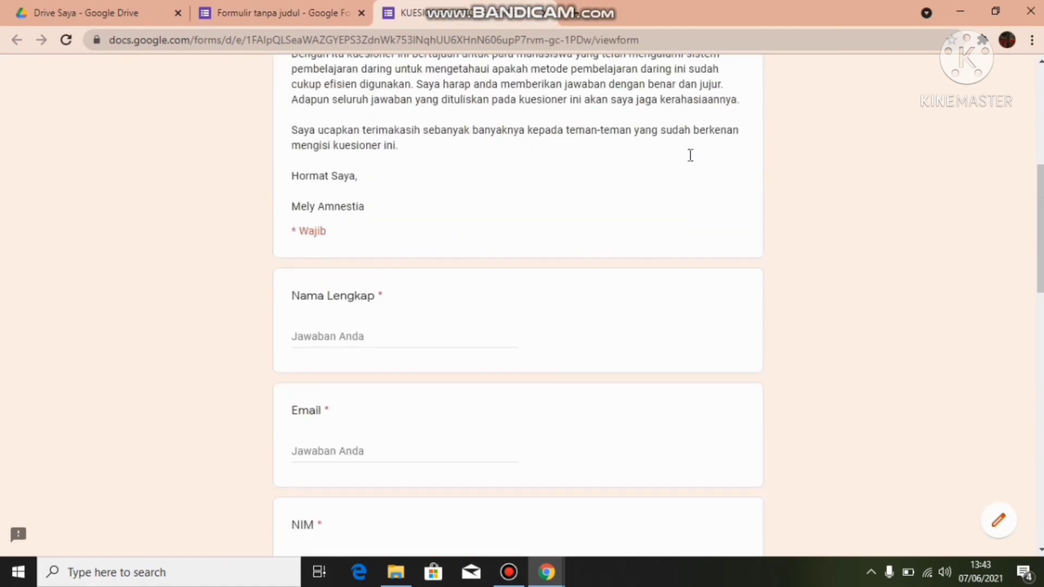
scroll(689, 155, "down", 18)
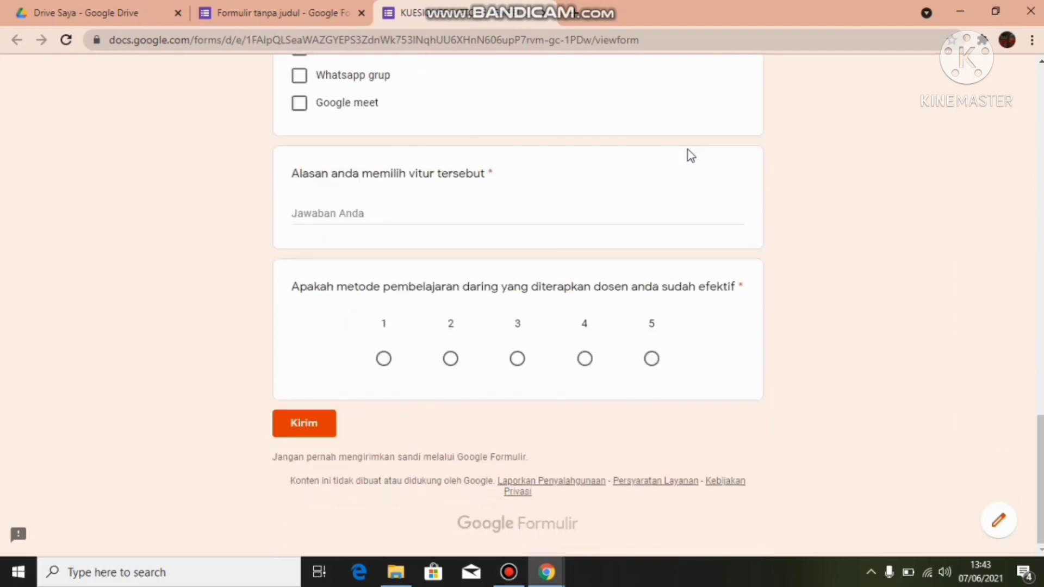
scroll(691, 156, "up", 20)
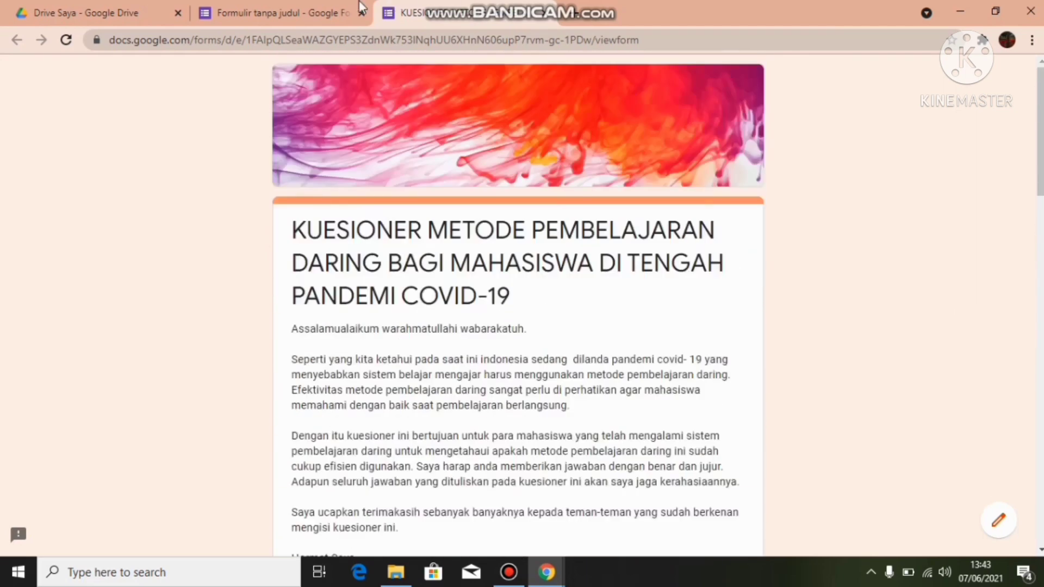
left_click(319, 13)
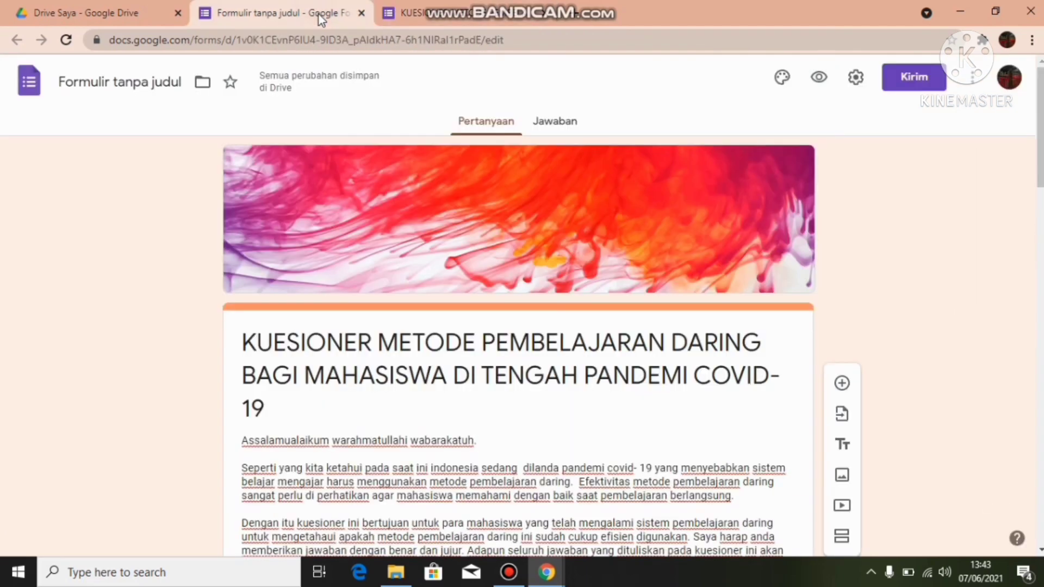
- Turn on "Batasi ke 1 jawaban" in the form's general settings to limit each respondent to one response
left_click(856, 82)
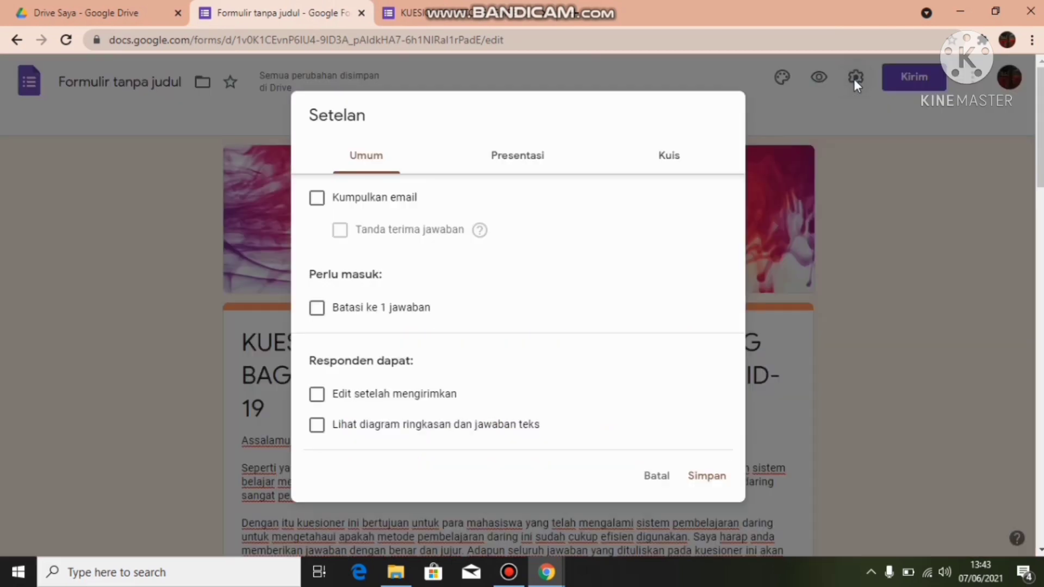
left_click(317, 196)
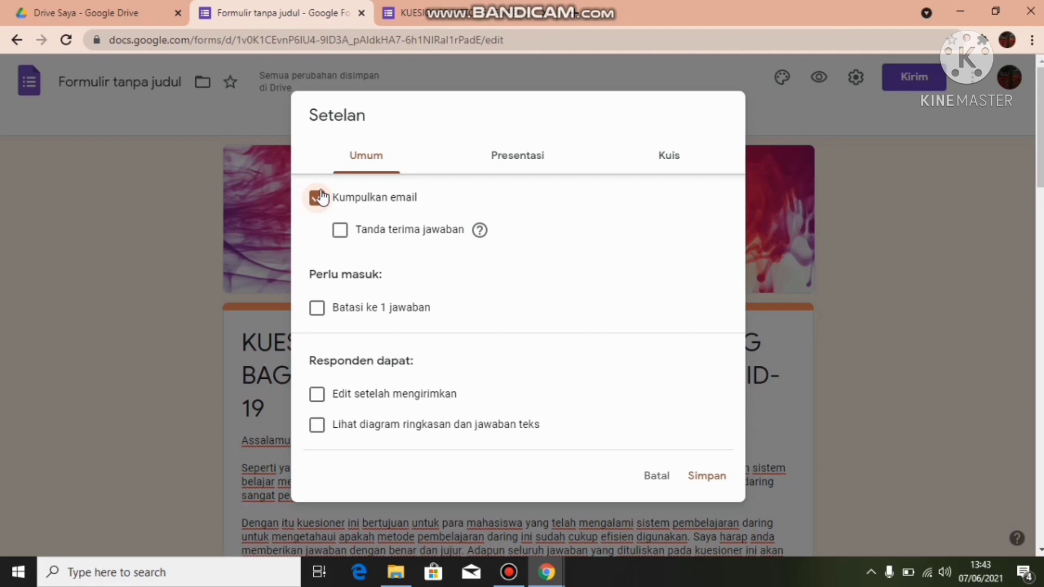
left_click(319, 198)
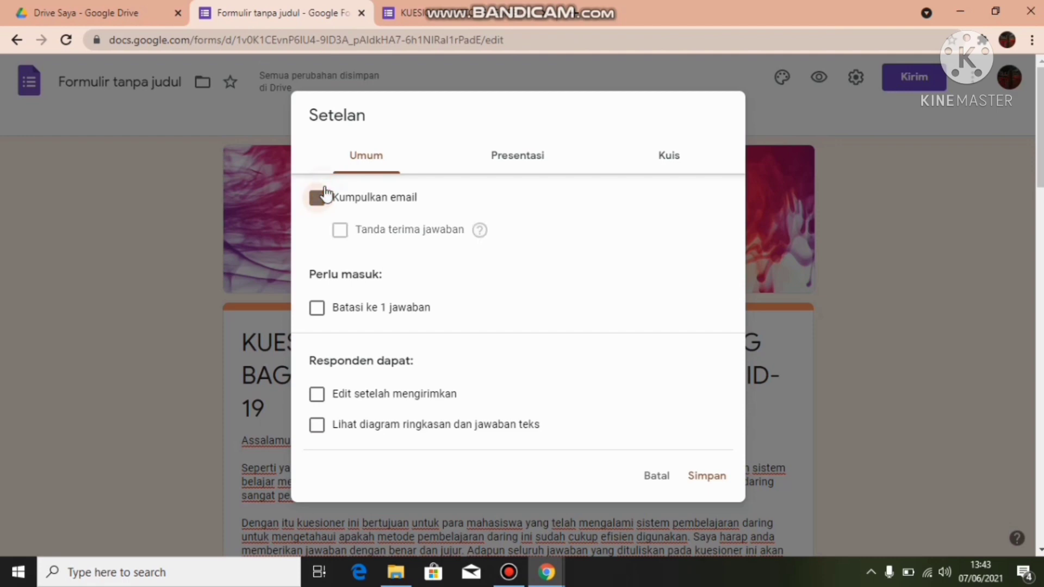
left_click(317, 308)
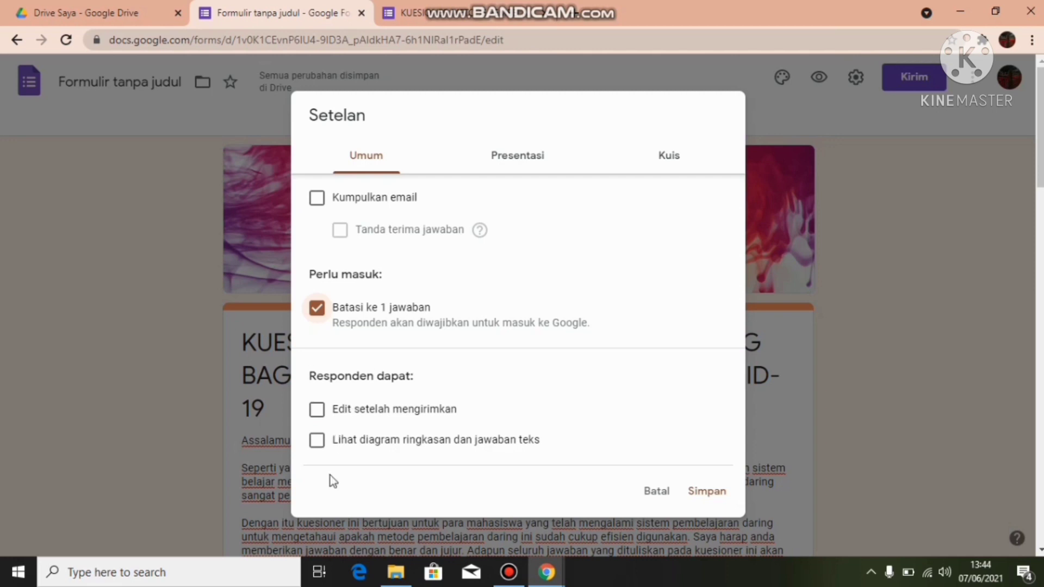
- Examine the form's presentation settings and quiz options
left_click(536, 157)
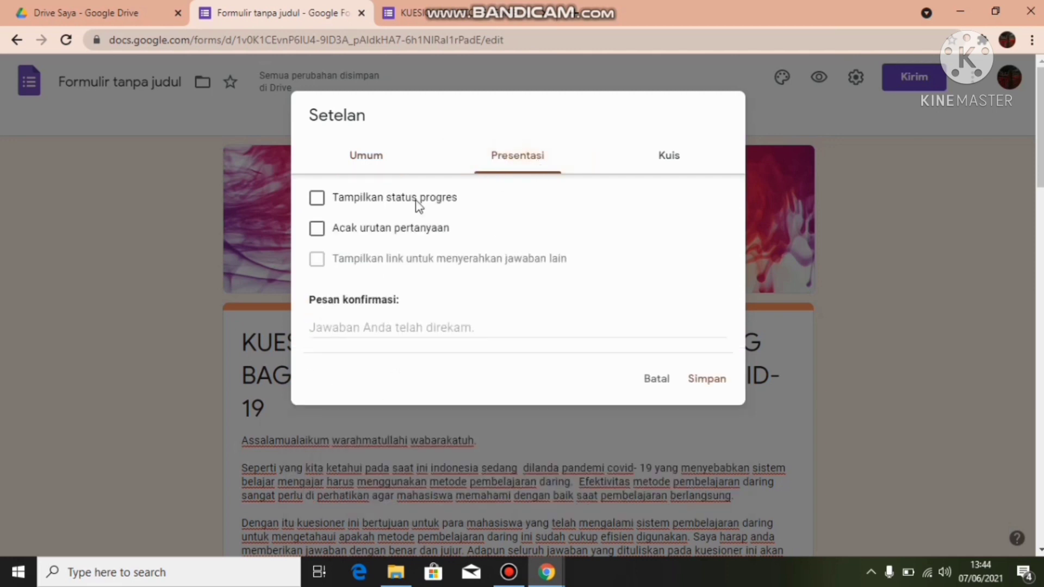
left_click(660, 163)
scroll(533, 226, "down", 1)
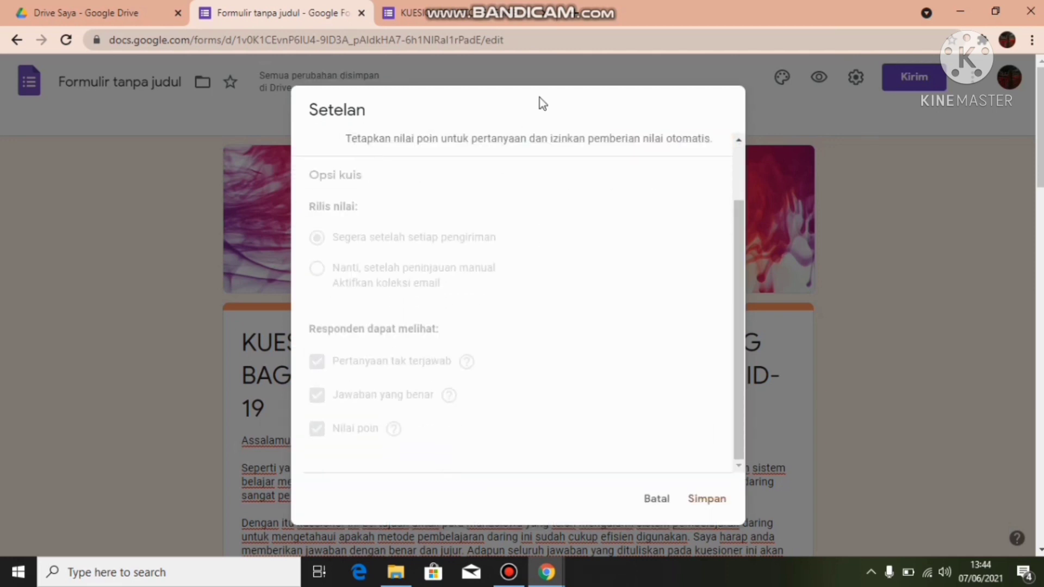
scroll(508, 170, "up", 1)
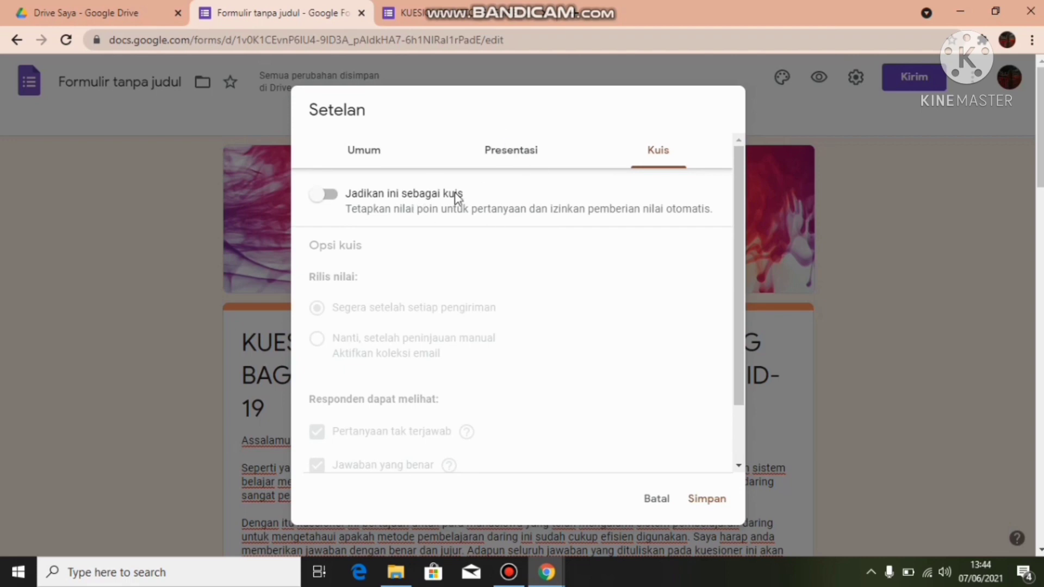
- Set the form's confirmation message to "Jazakillah Khair / Terimakasih banyak atau sebagainya" and save the settings
left_click(530, 148)
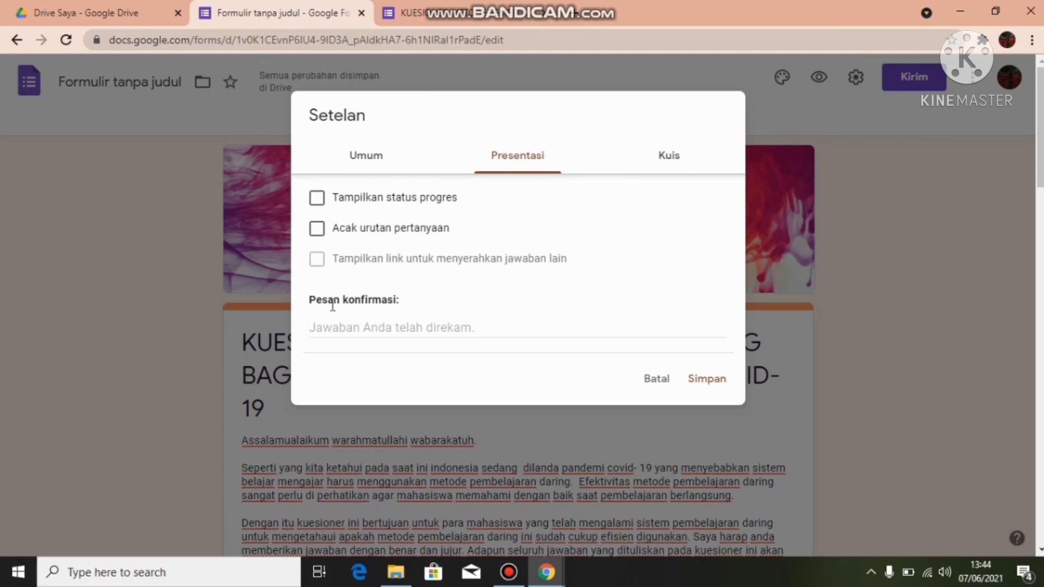
left_click(332, 326)
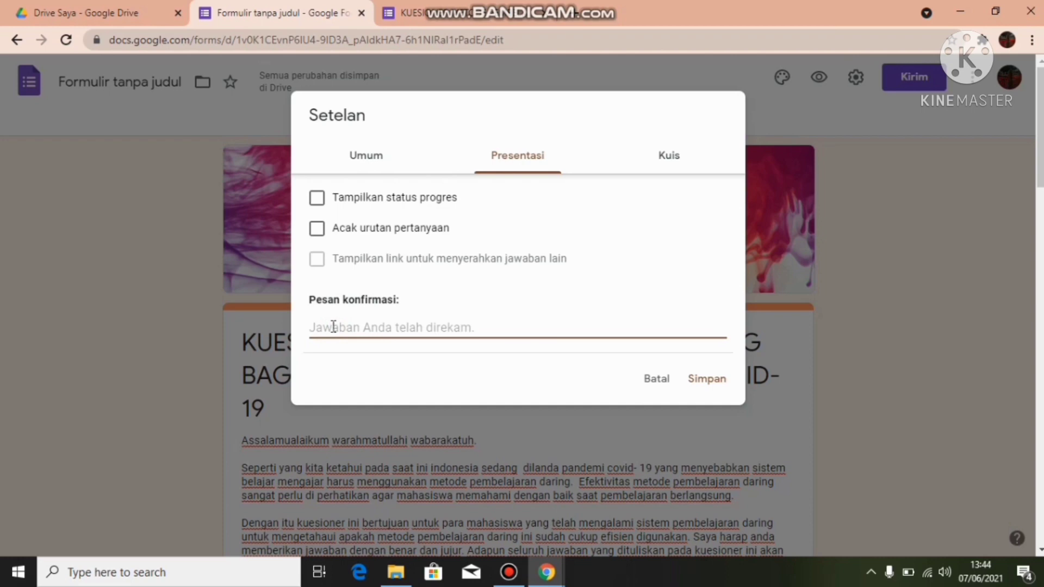
type("Ja")
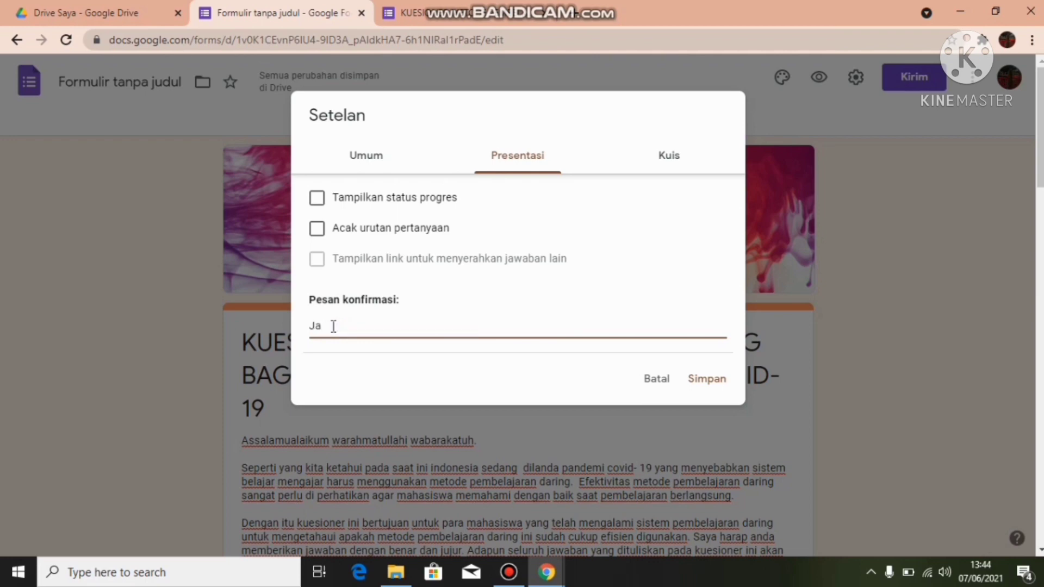
type("zakillah Khair / Ter")
type("imakasih banyak atau seb")
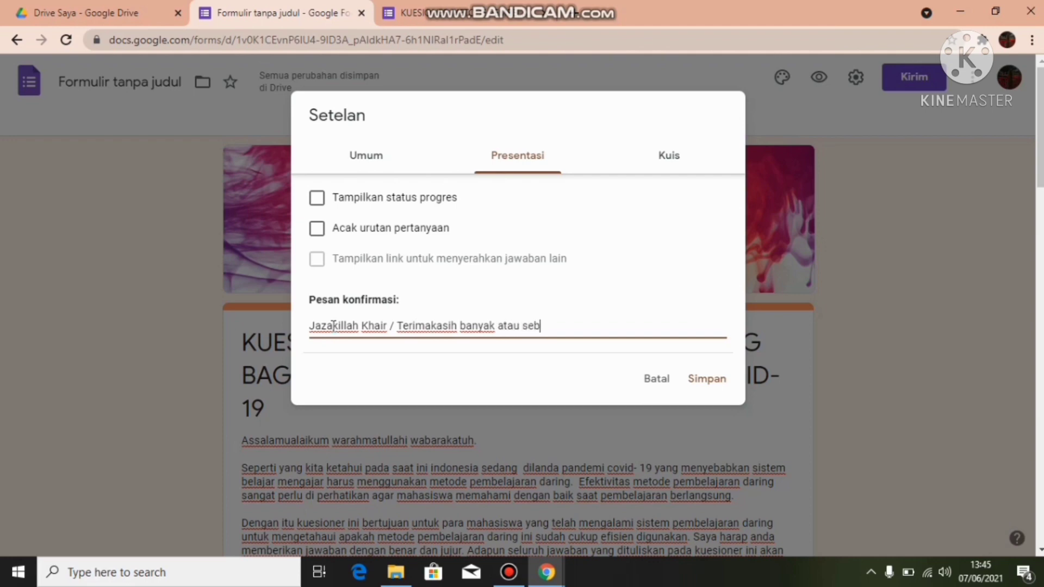
type("nya")
left_click(713, 379)
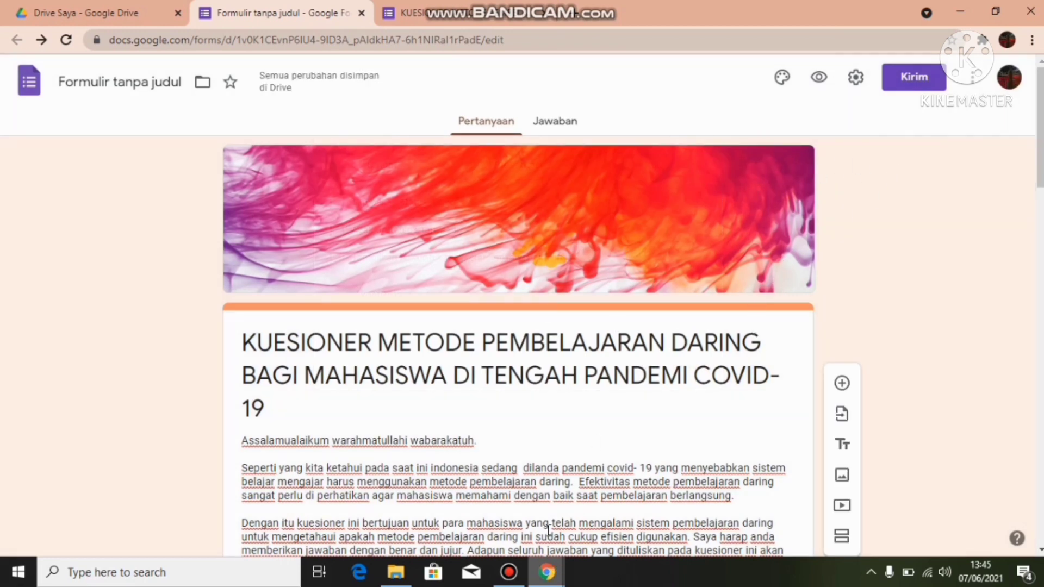
- Open the form's responses and examine the answer summary from "Nama Lengkap" to "Alasan anda memilih vitur tersebut"
left_click(565, 121)
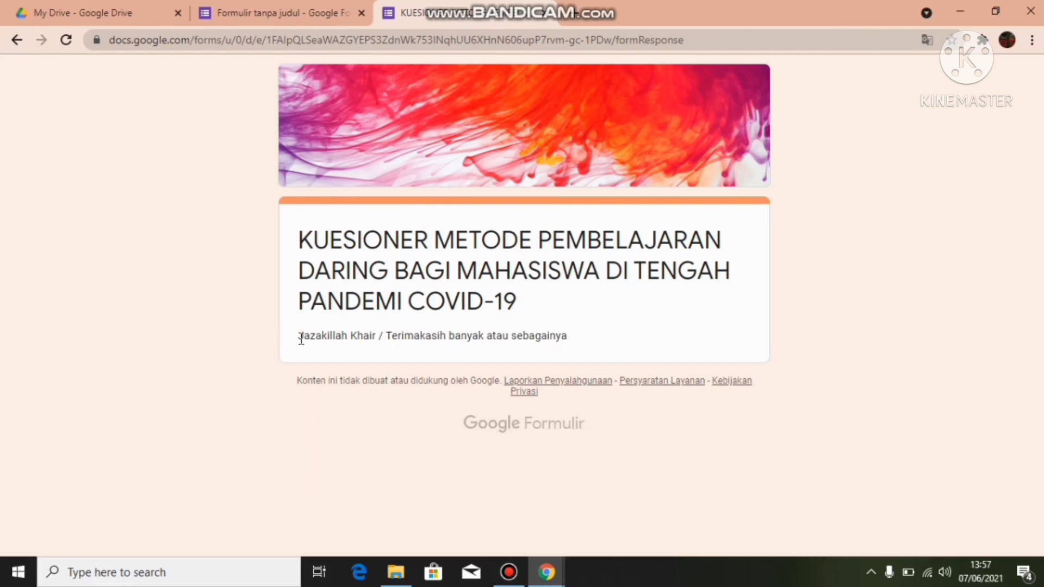
left_click(247, 12)
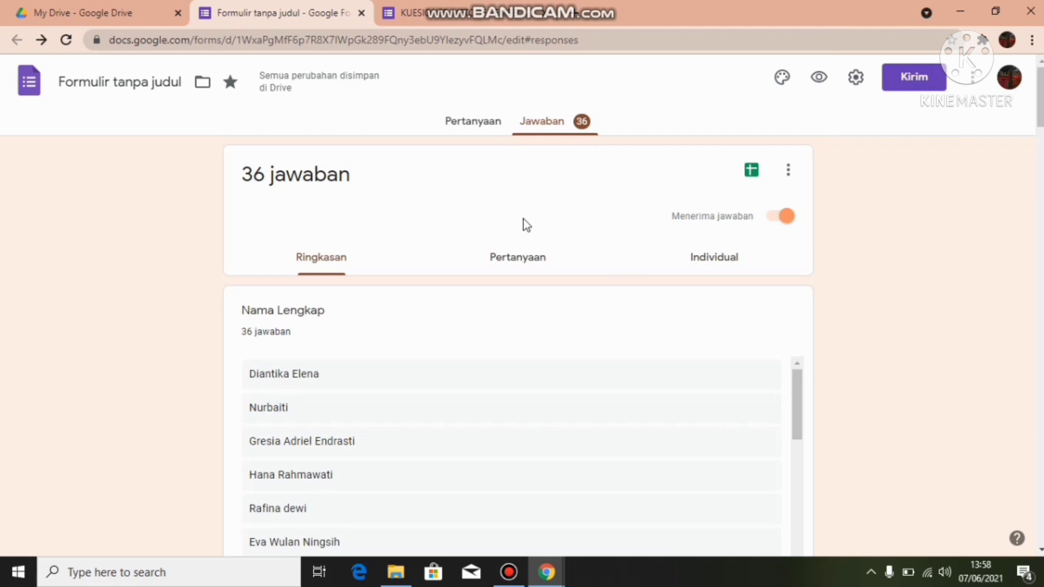
scroll(837, 301, "down", 1)
scroll(524, 224, "down", 7)
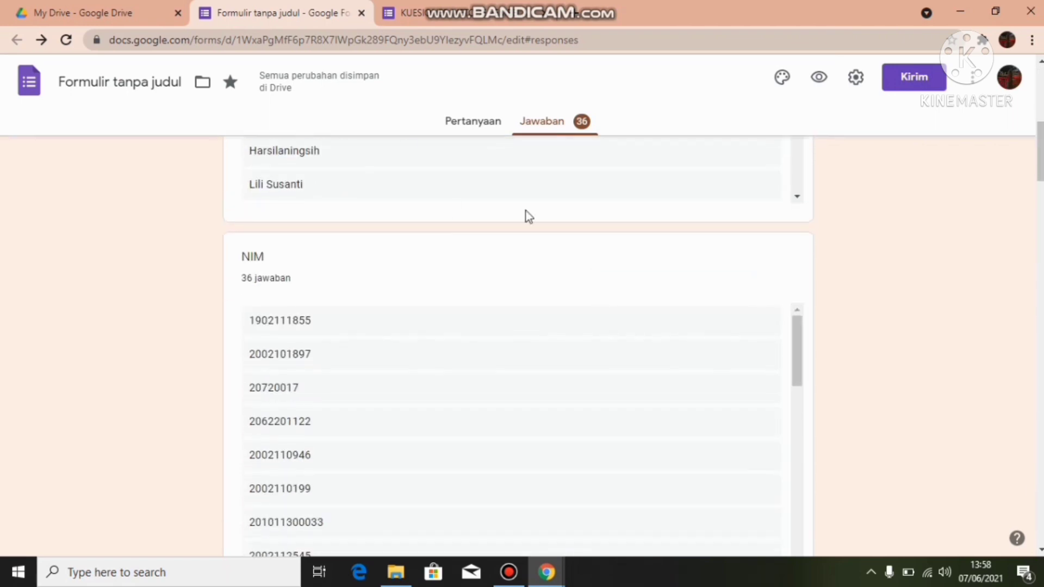
scroll(338, 252, "up", 8)
scroll(887, 416, "down", 7)
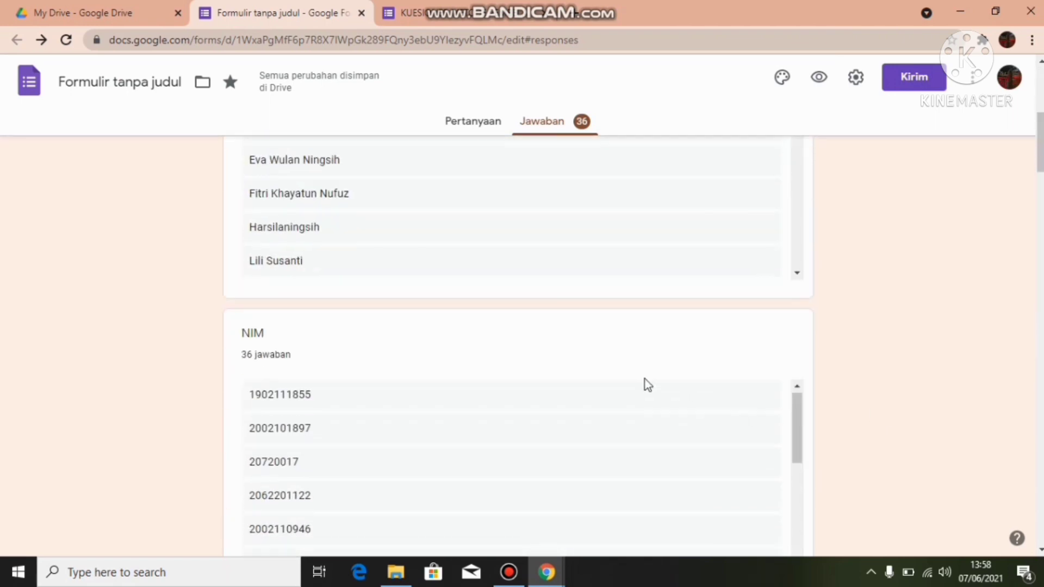
scroll(646, 384, "up", 7)
scroll(711, 459, "down", 20)
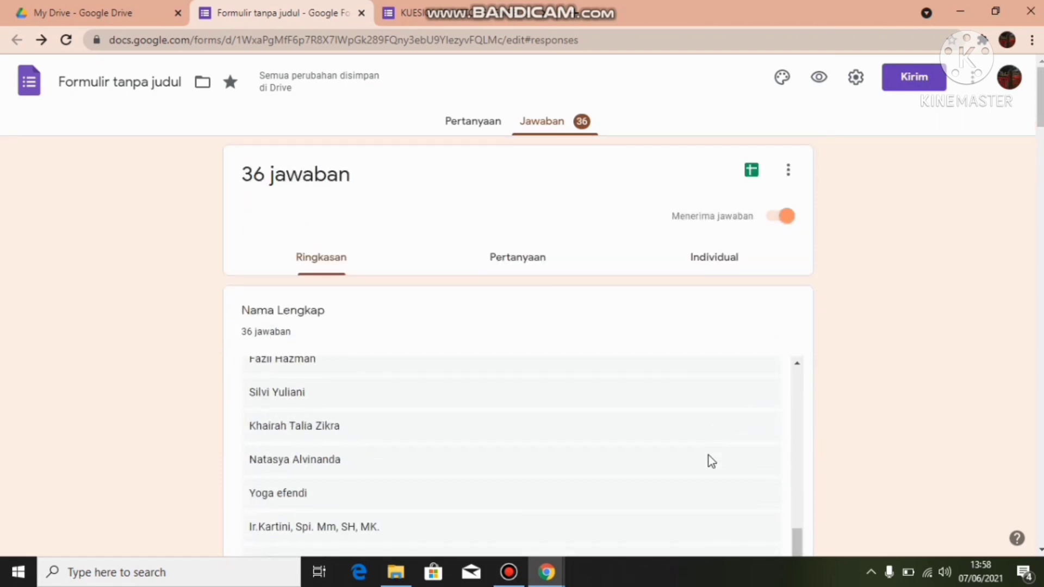
scroll(571, 461, "down", 2)
scroll(918, 475, "down", 10)
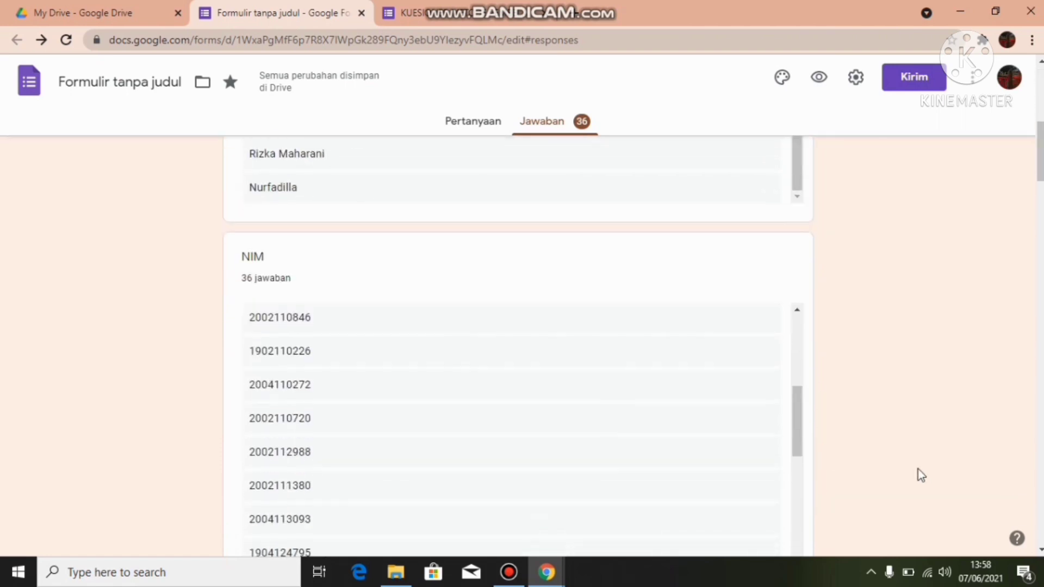
scroll(918, 420, "down", 15)
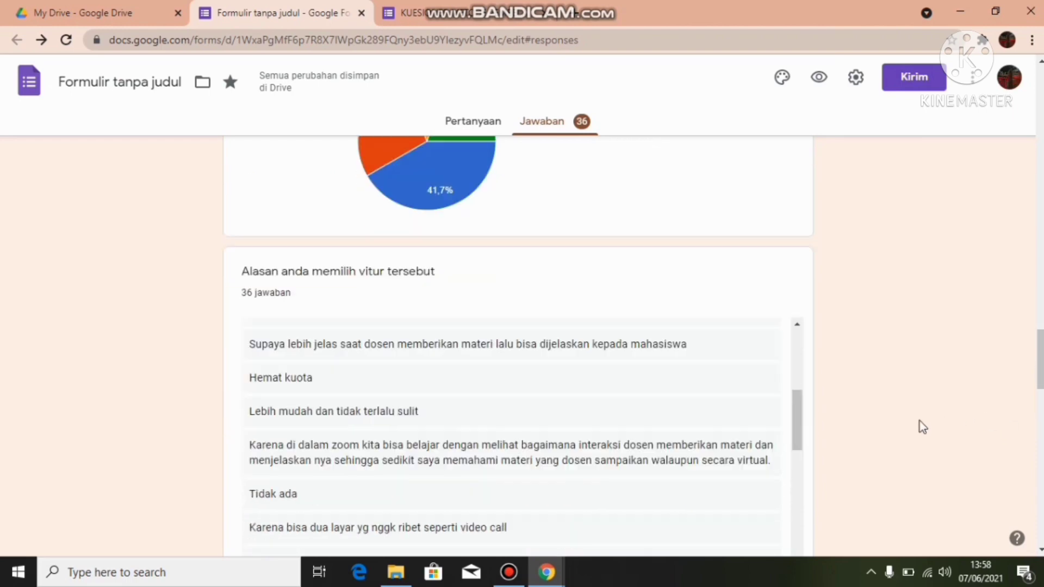
scroll(915, 420, "down", 5)
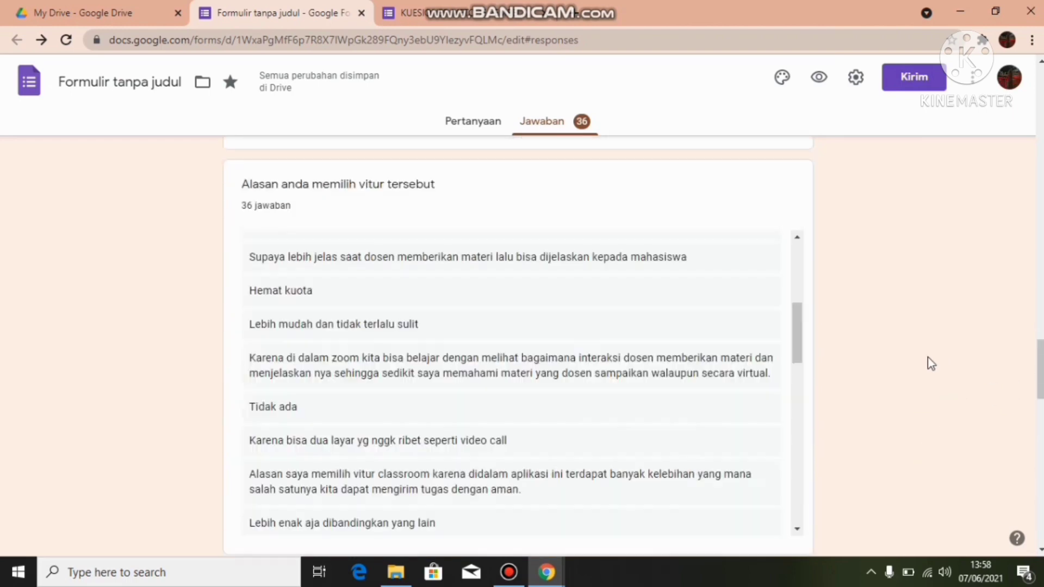
scroll(927, 363, "up", 20)
- Review the responses question by question, checking the answers to "Tanggal" and "Alasan anda memilih vitur tersebut"
left_click(500, 266)
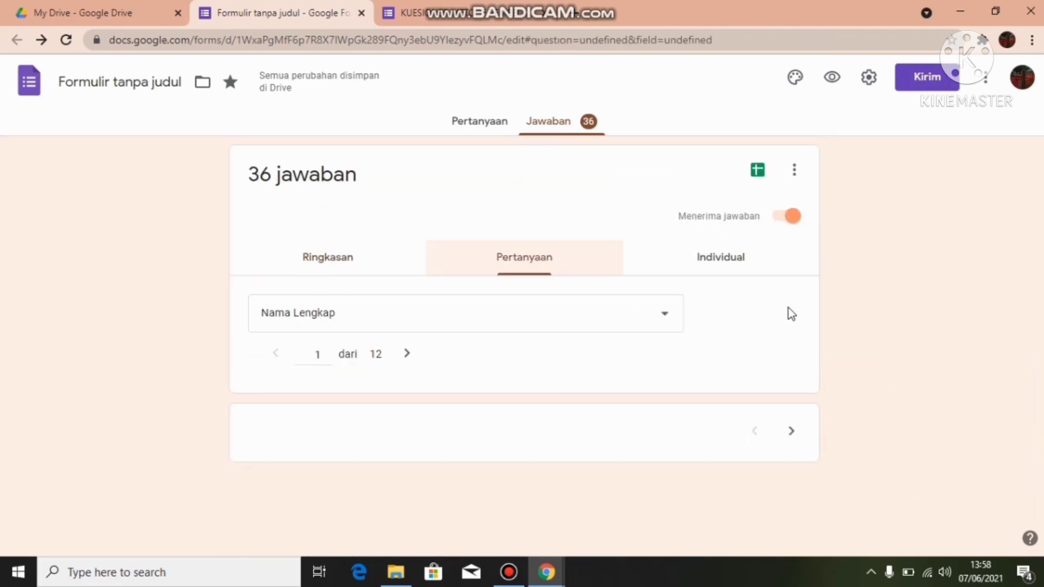
scroll(489, 384, "down", 3)
scroll(487, 384, "down", 5)
scroll(524, 361, "up", 10)
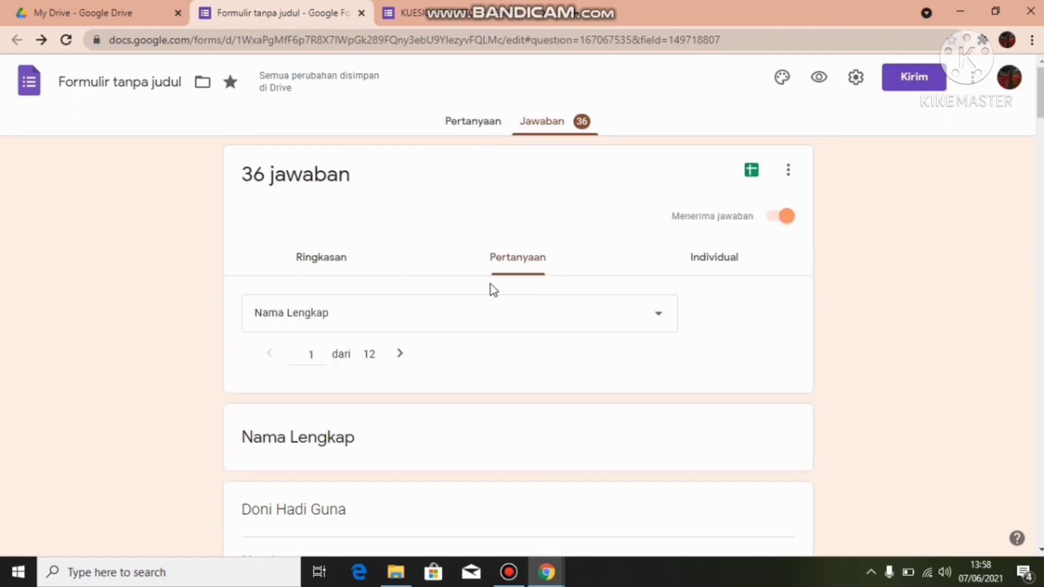
left_click(659, 319)
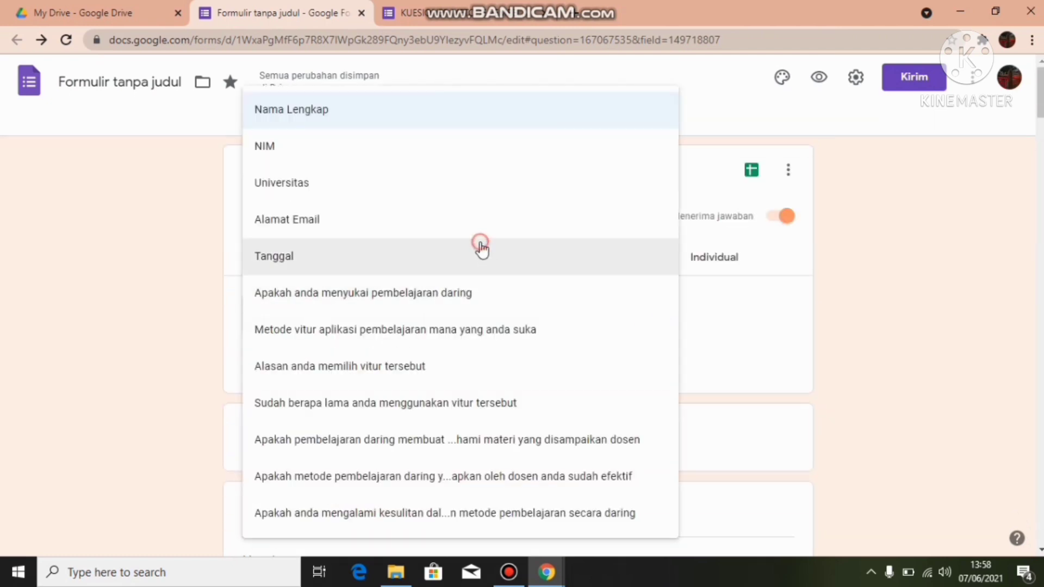
left_click(646, 257)
left_click(666, 313)
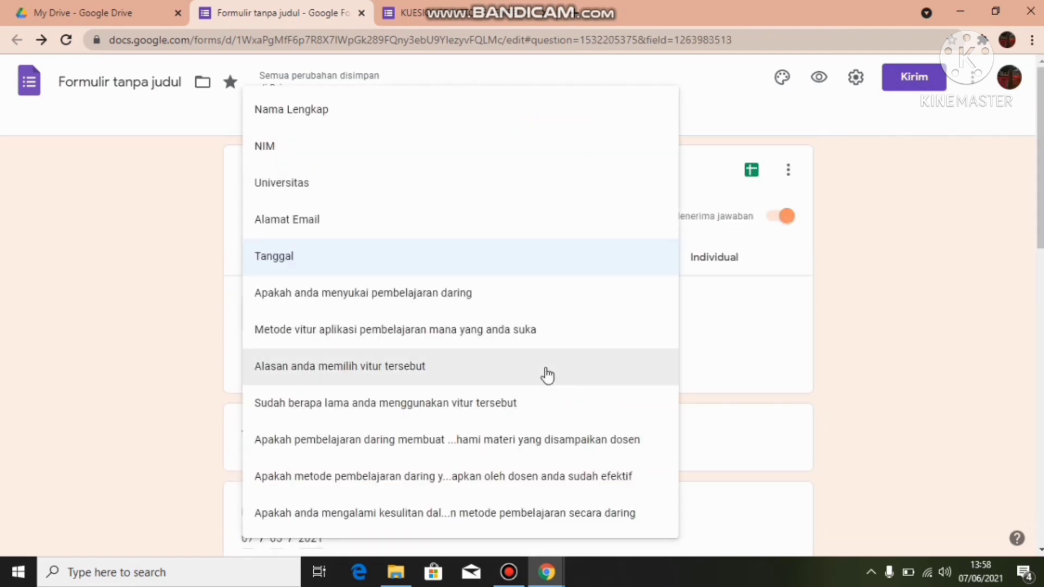
left_click(546, 370)
scroll(746, 382, "down", 15)
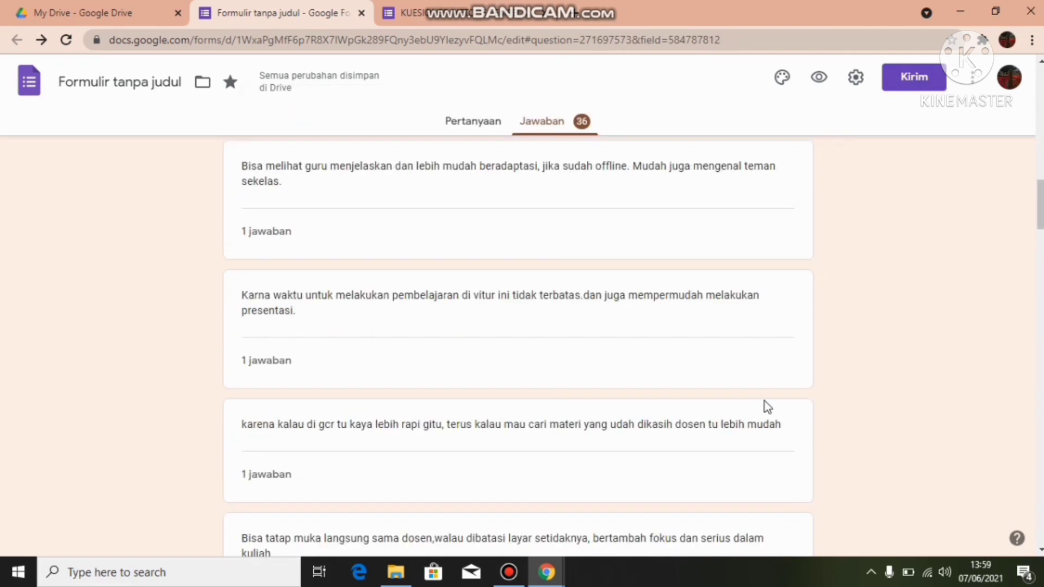
scroll(772, 399, "up", 15)
- View the individual responses, look over the form's questions, and return to the responses
left_click(707, 193)
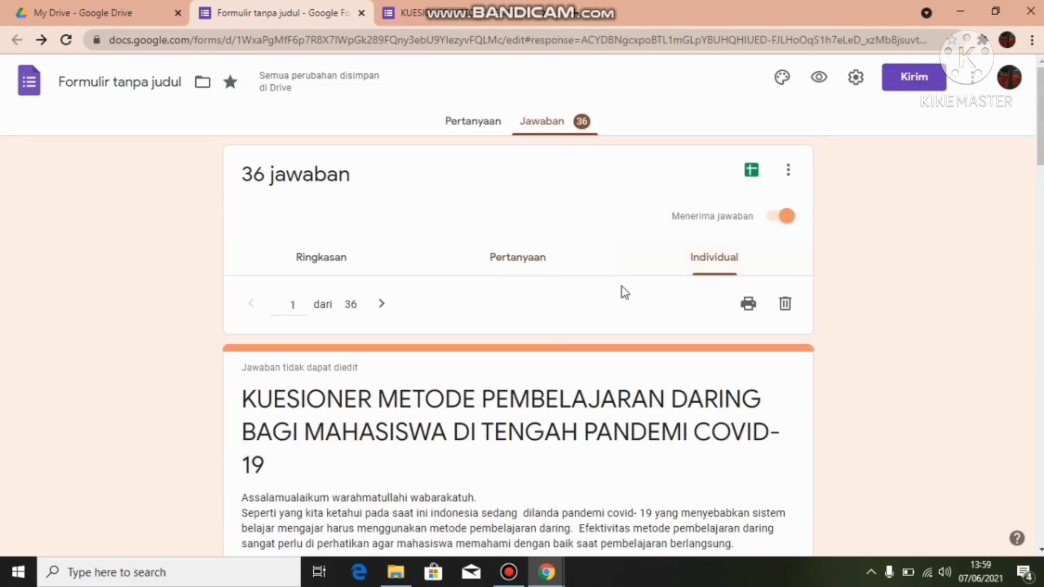
scroll(761, 339, "down", 6)
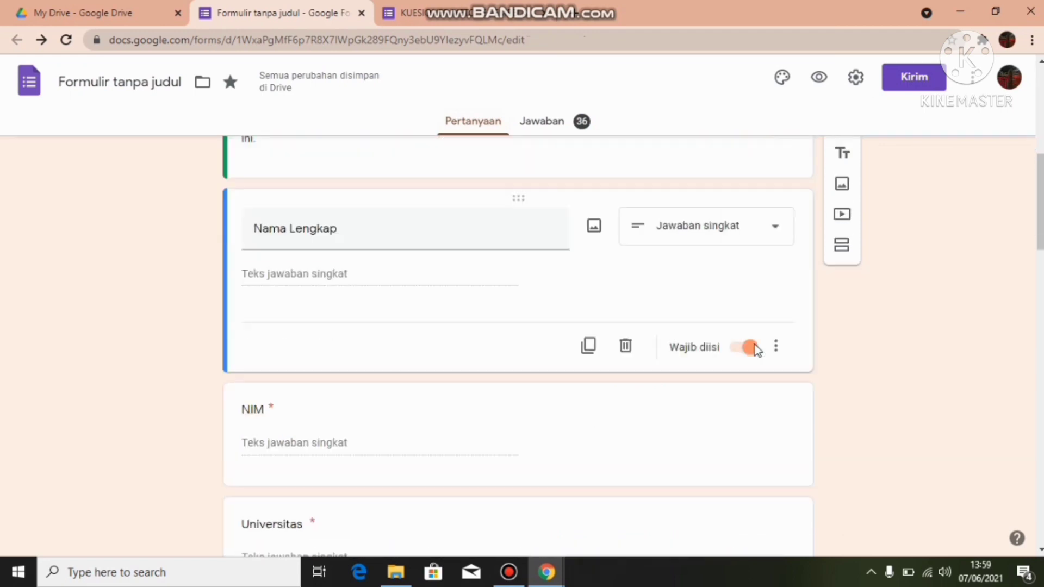
scroll(761, 348, "up", 7)
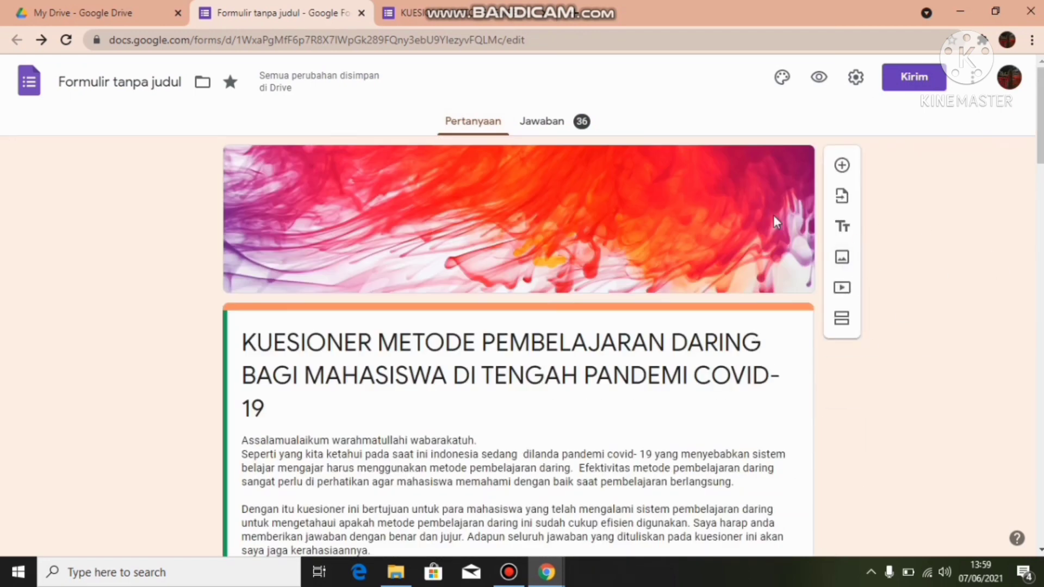
left_click(552, 129)
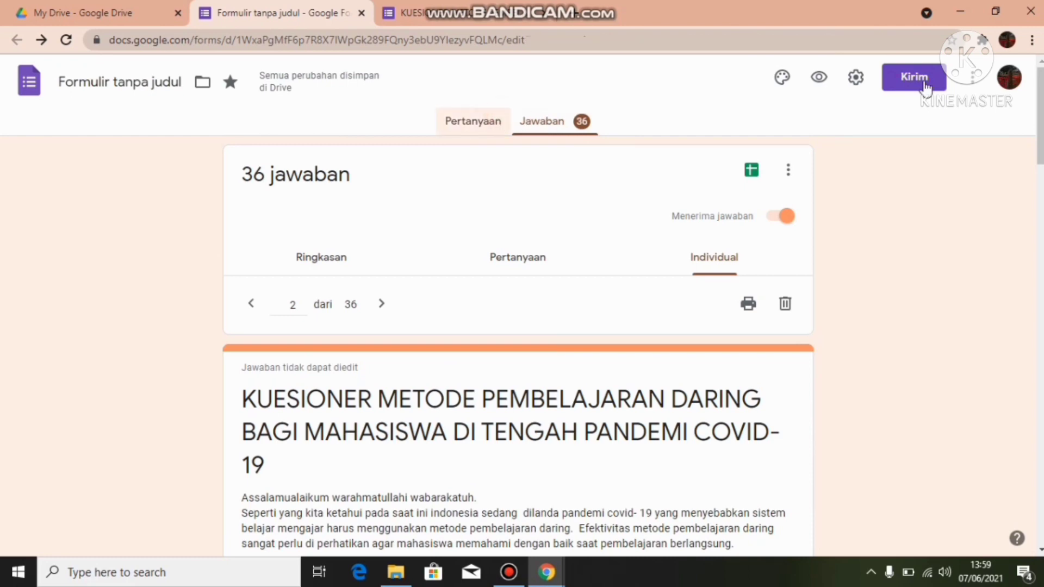
- Open the form's sending options and enter a suggested contact's e-mail address as the recipient
left_click(925, 87)
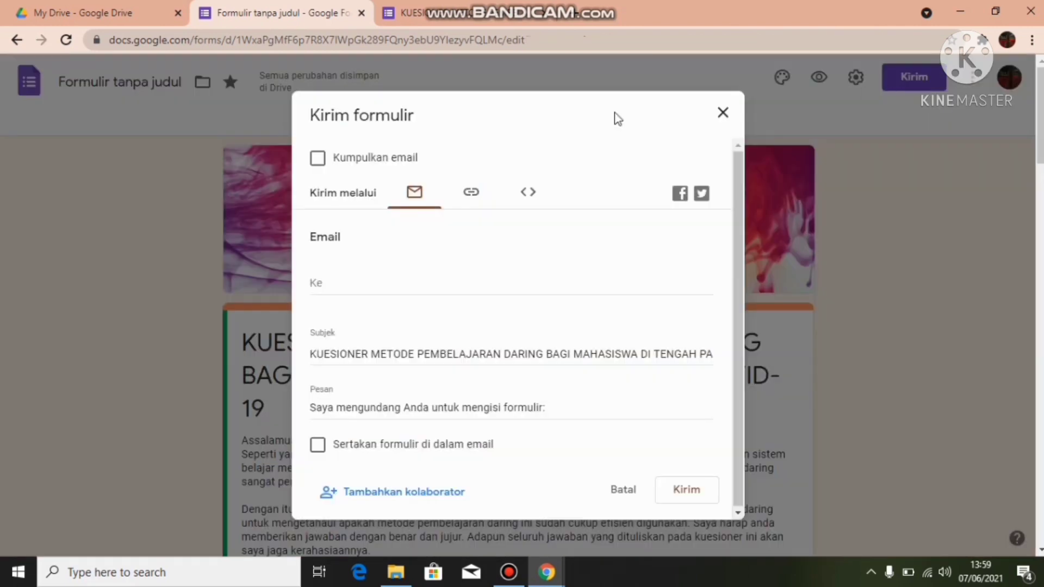
left_click(333, 286)
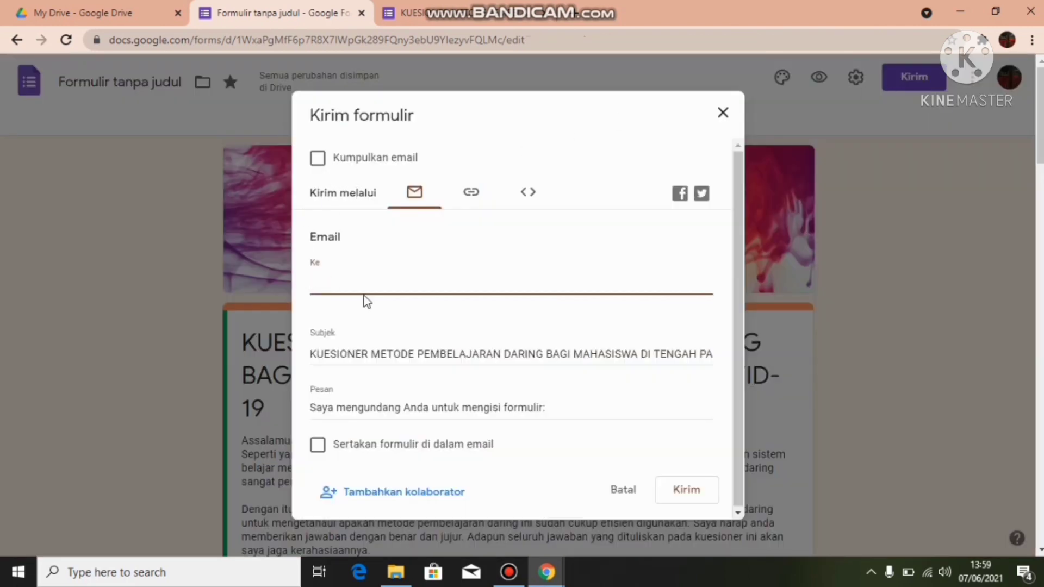
type("m")
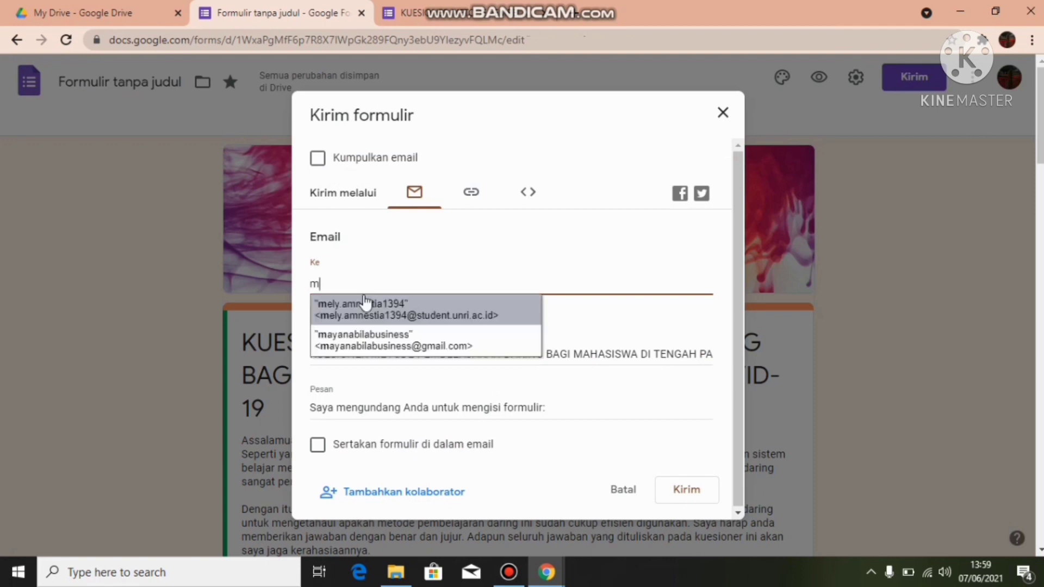
left_click(360, 312)
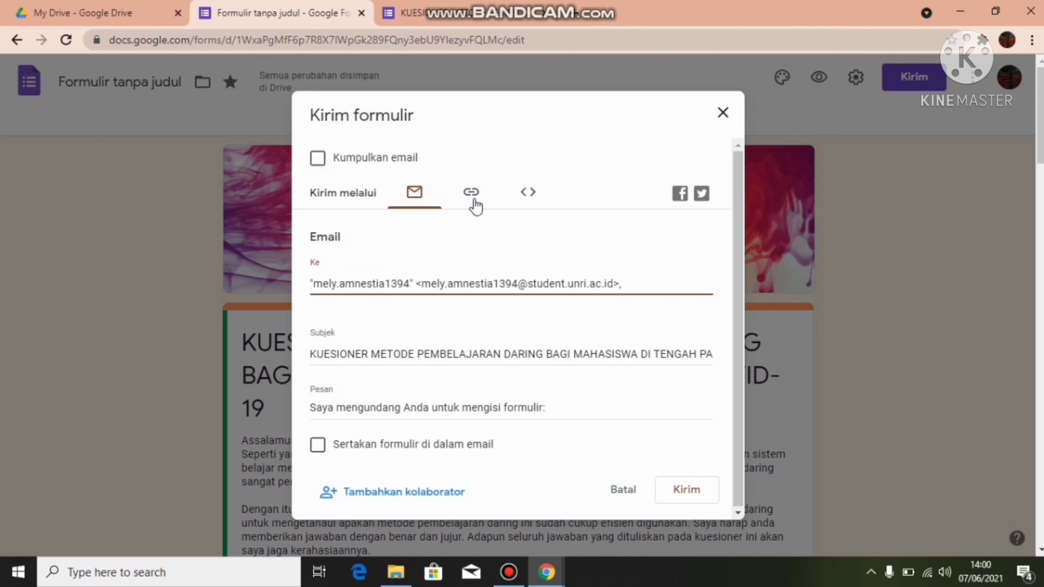
- Shorten the form's sharing link, copy it, and close the sending options
left_click(471, 196)
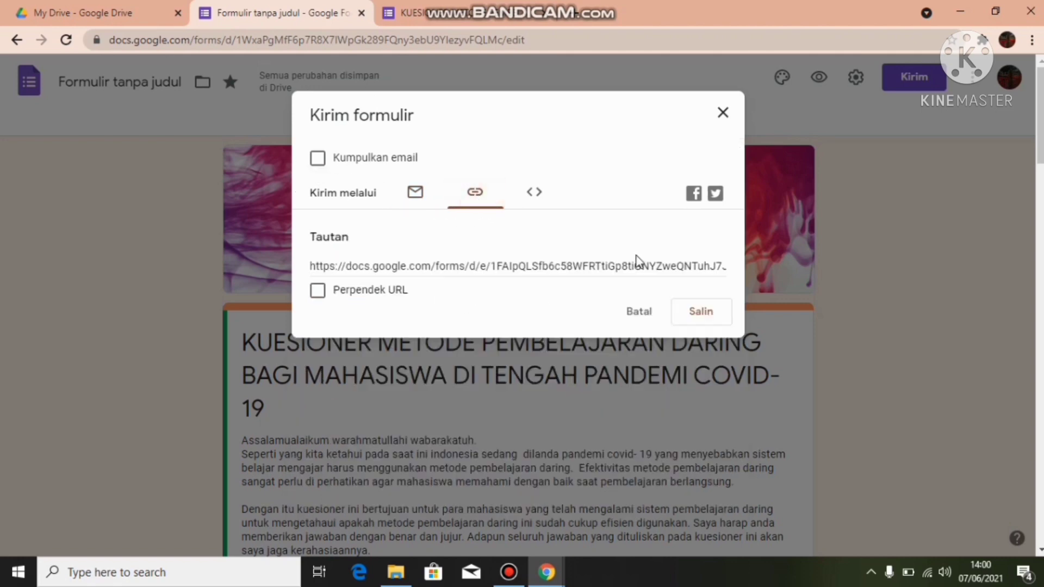
left_click(317, 291)
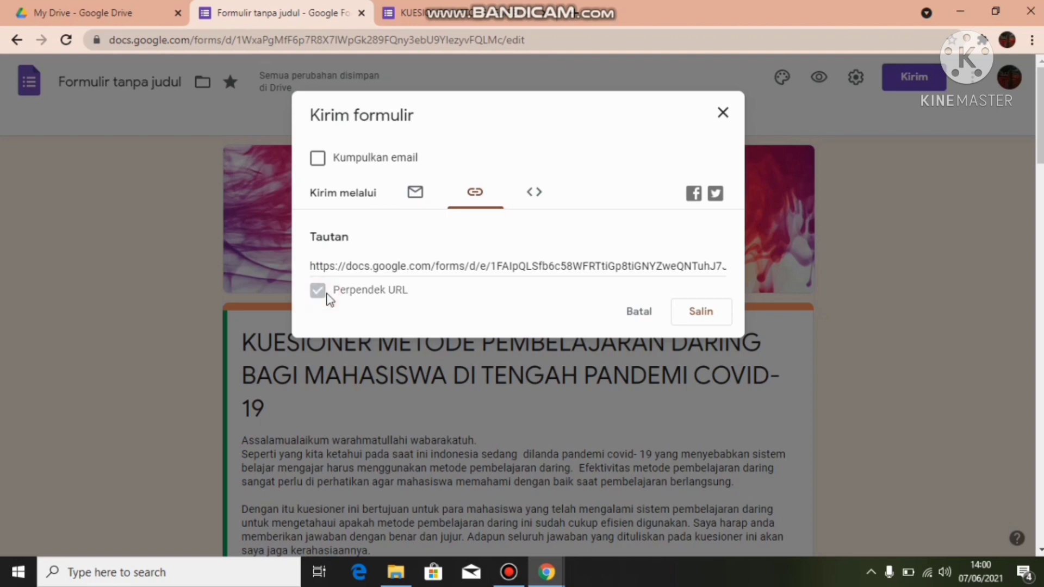
left_click(522, 271)
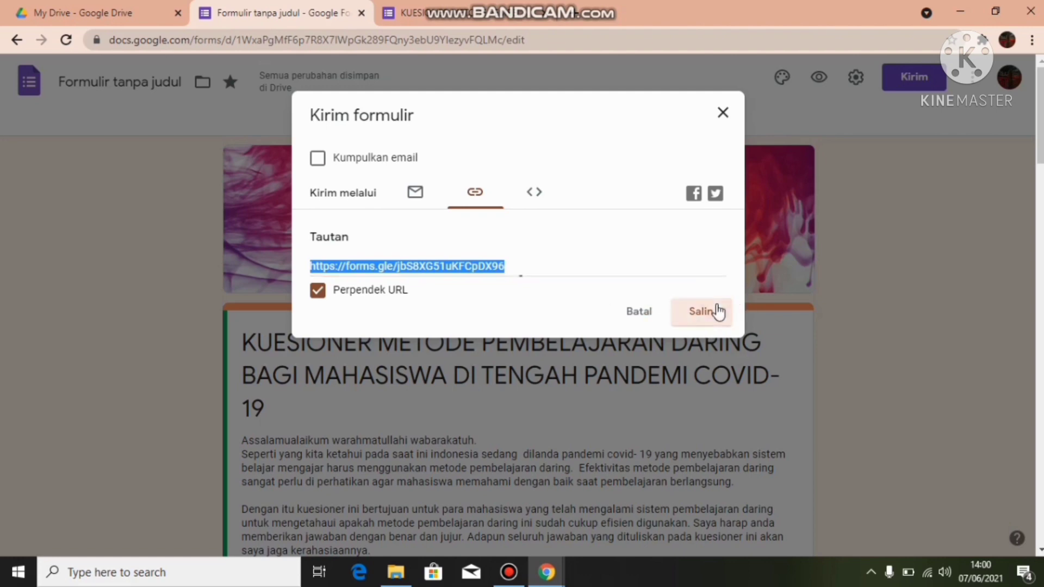
left_click(718, 308)
left_click(723, 112)
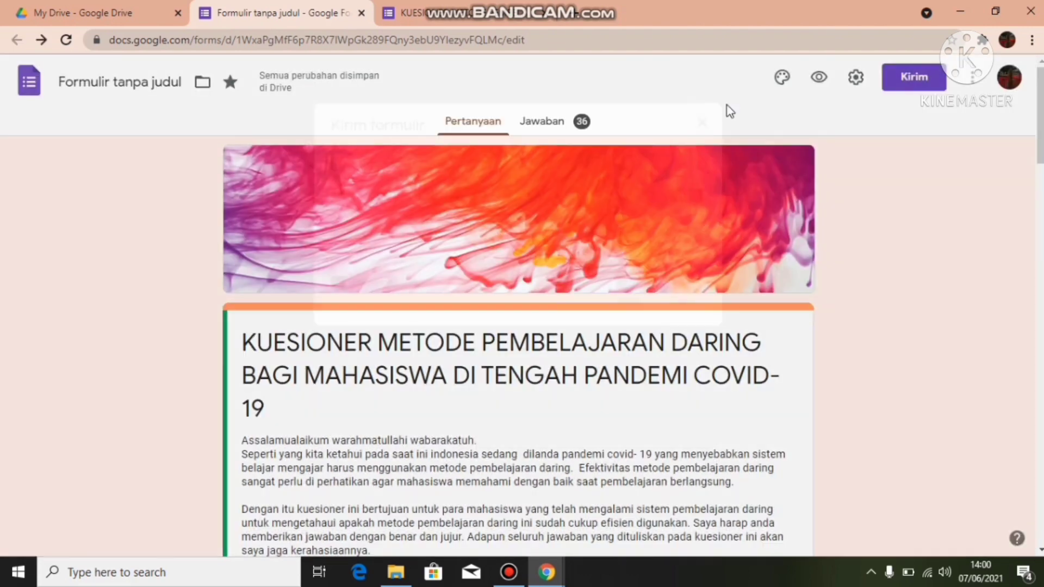